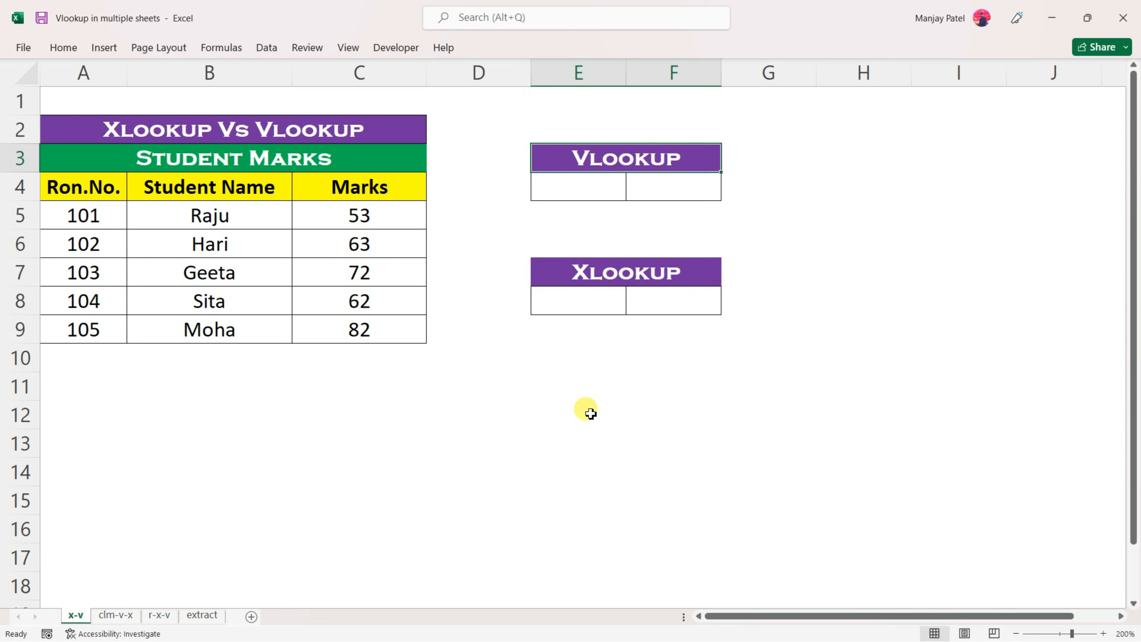
Begin a VLOOKUP formula in cell F4 with E4 as the lookup value
{"action": "left_click", "coordinate": [667, 195]}
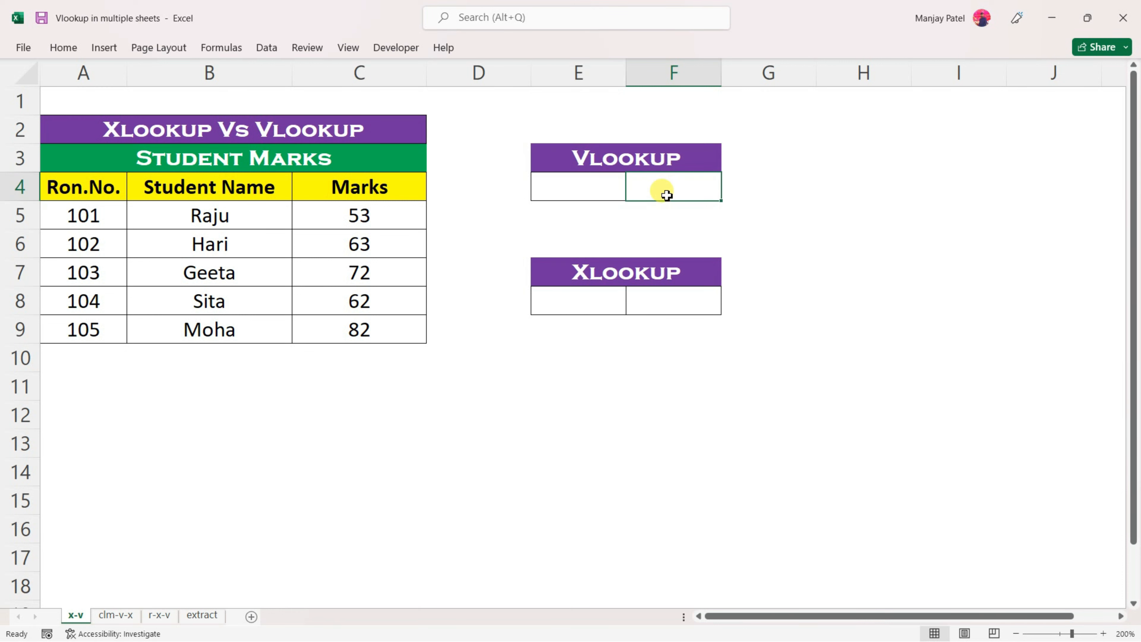
{"action": "type", "text": "=vl"}
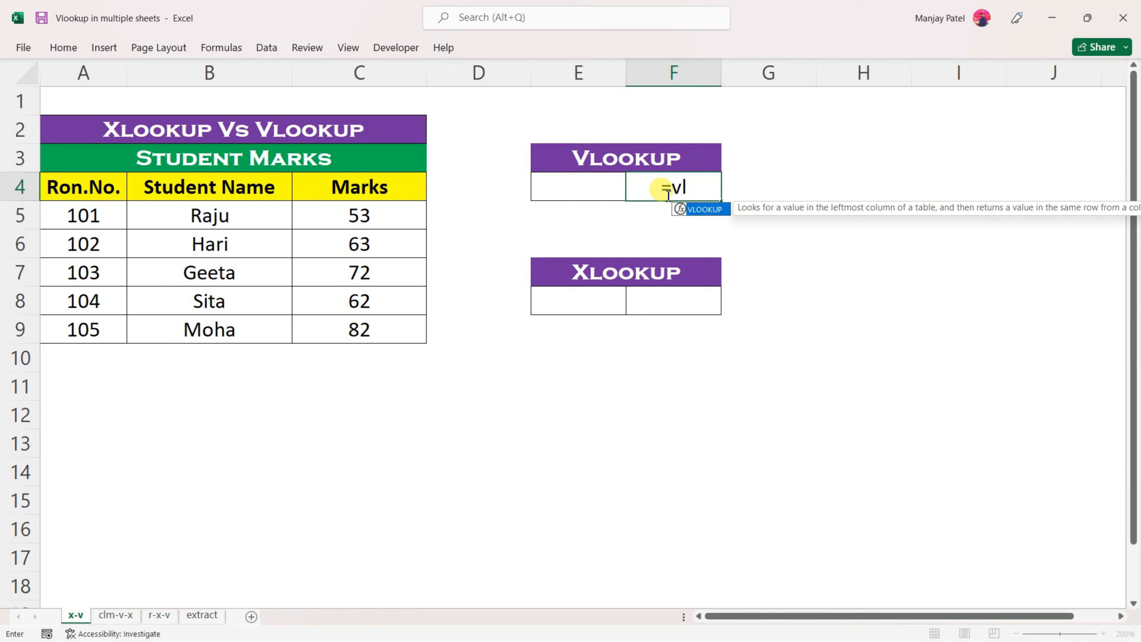
{"action": "type", "text": "ookup"}
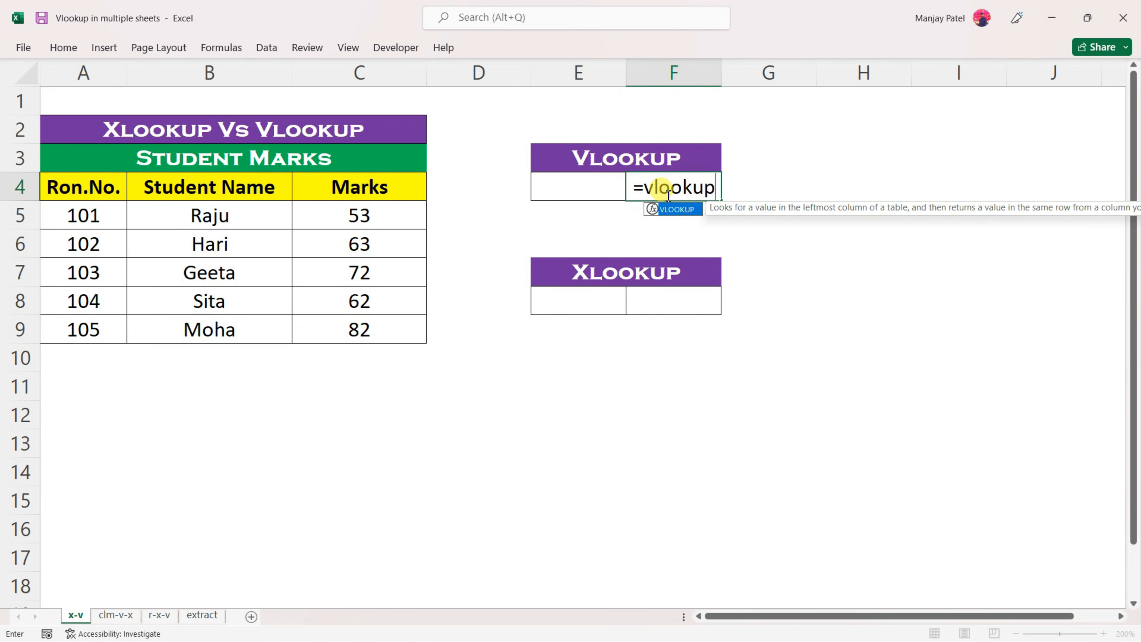
{"action": "type", "text": "("}
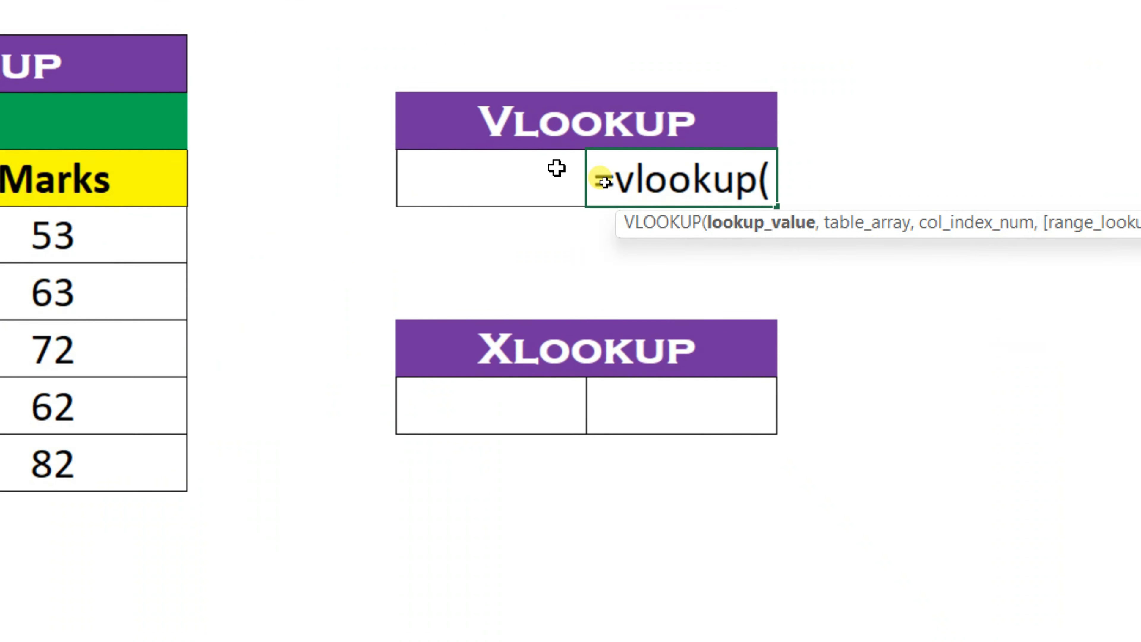
{"action": "left_click", "coordinate": [522, 180]}
{"action": "type", "text": ","}
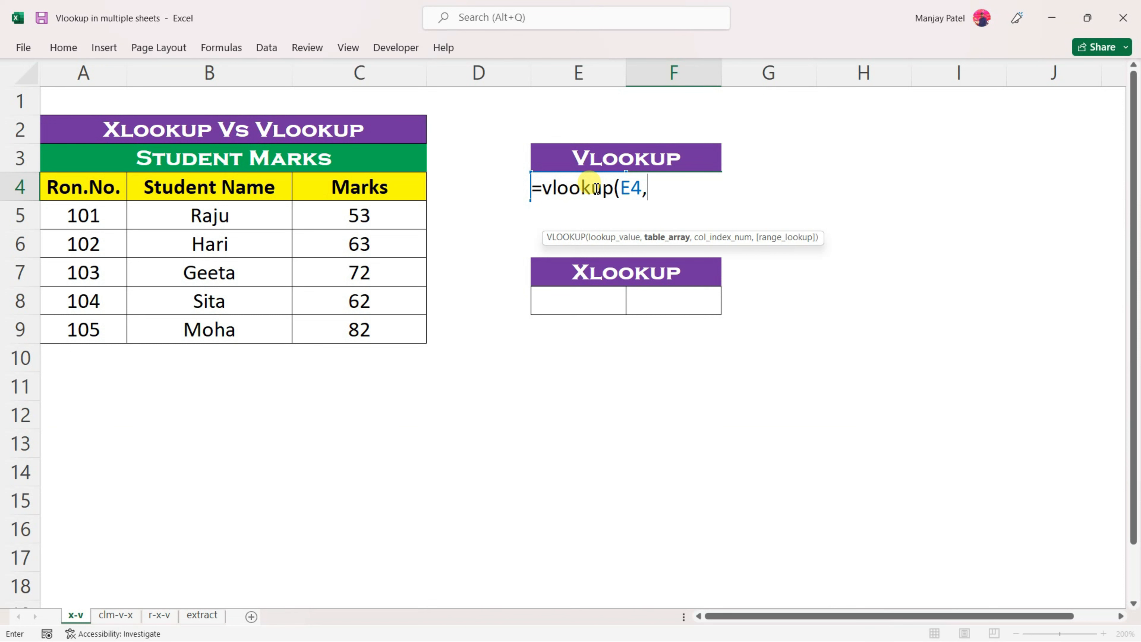
{"action": "left_click_drag", "start_coordinate": [396, 330], "coordinate": [102, 194]}
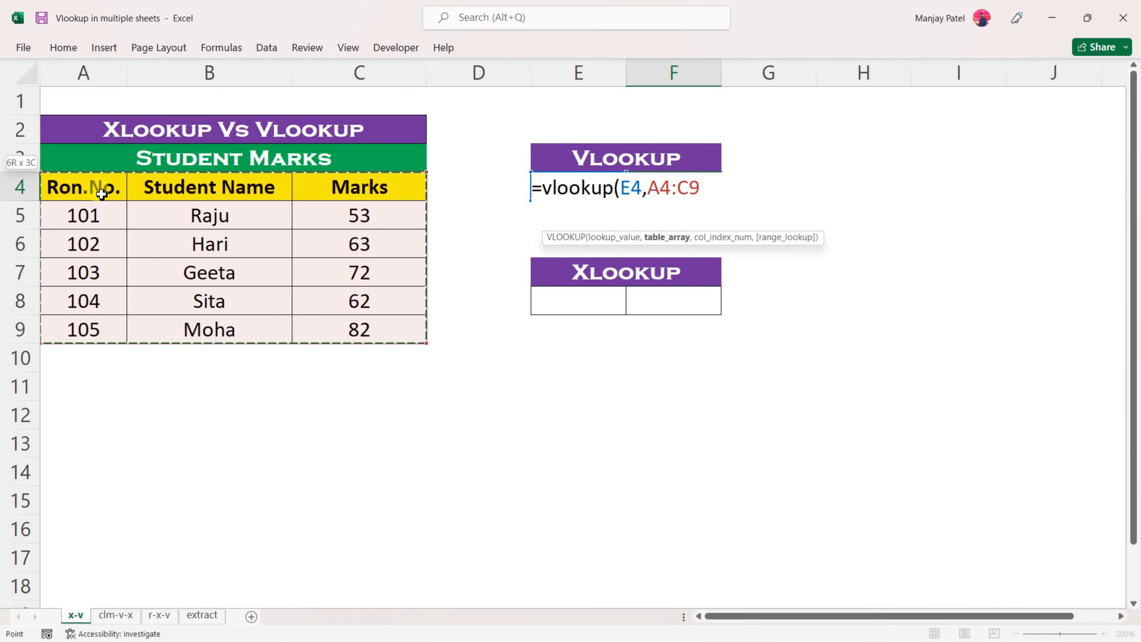
{"action": "key", "text": "BackSpace"}
{"action": "key", "text": "BackSpace"}
{"action": "key", "text": "BackSpace"}
{"action": "key", "text": "BackSpace"}
{"action": "key", "text": "BackSpace"}
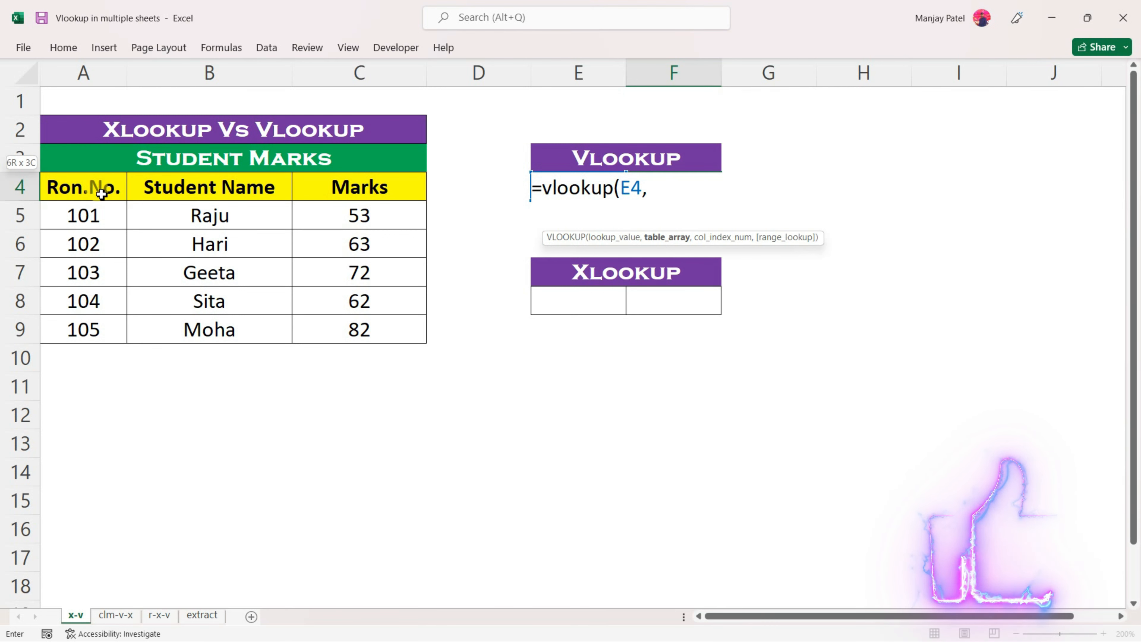
Complete the VLOOKUP formula with table array A4:C9, column index 3 and exact match 0
{"action": "left_click_drag", "start_coordinate": [92, 188], "coordinate": [370, 322]}
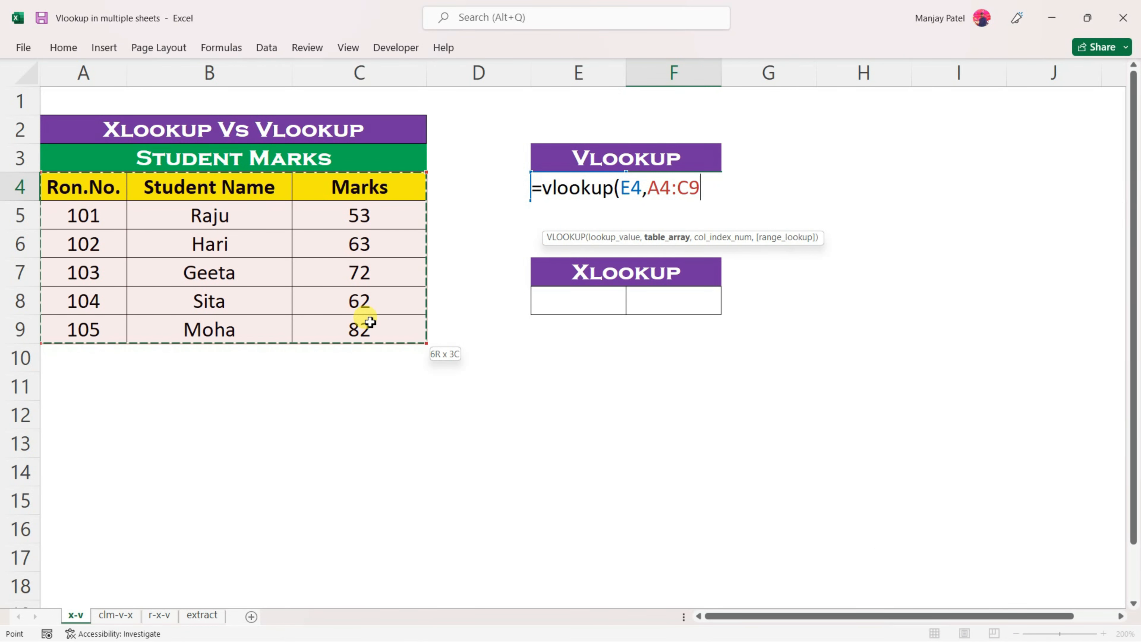
{"action": "type", "text": ","}
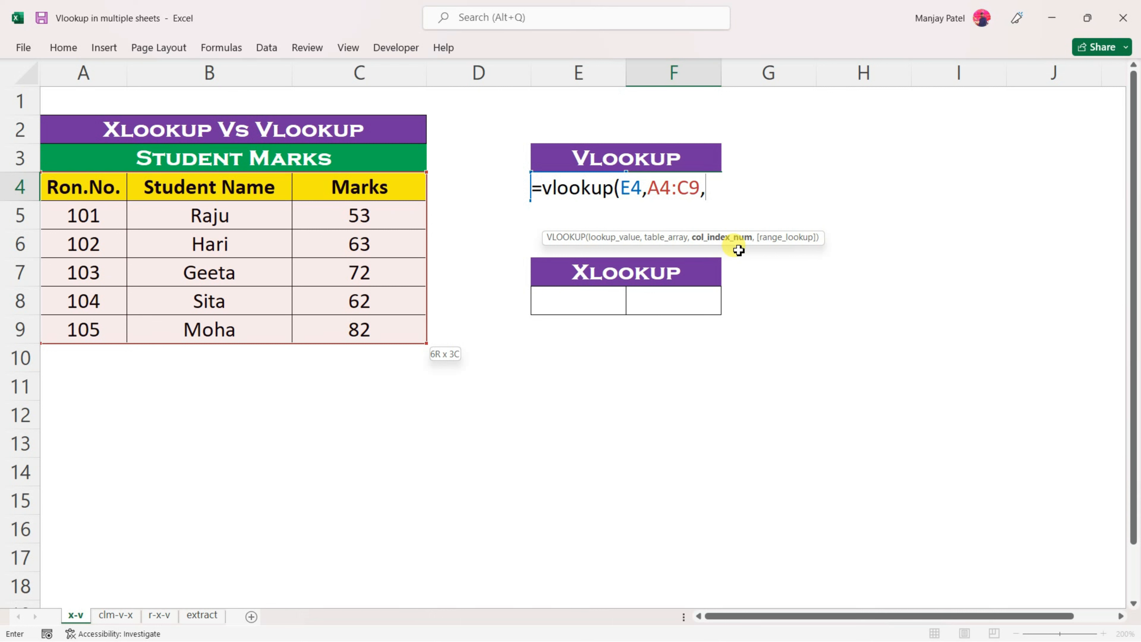
{"action": "type", "text": "3,"}
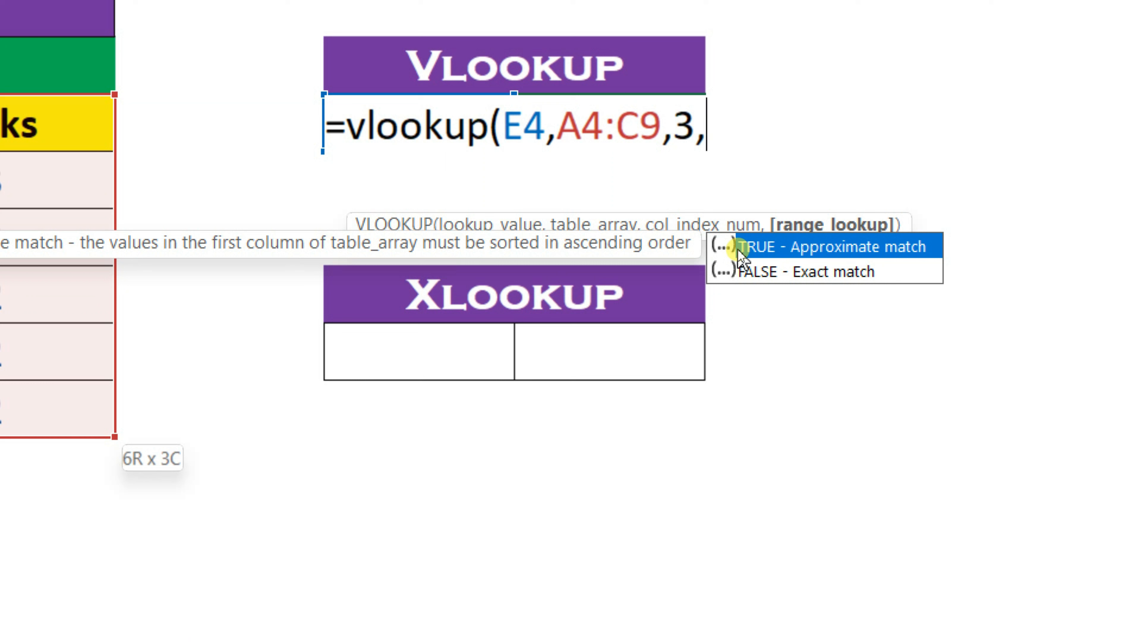
{"action": "type", "text": "0)"}
{"action": "key", "text": "Return"}
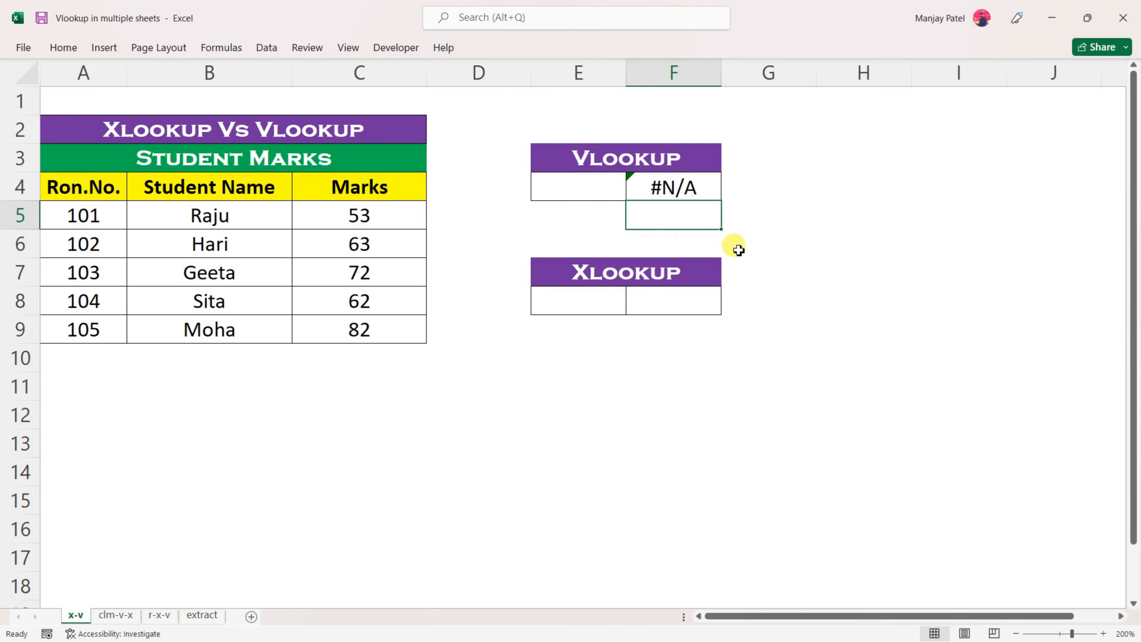
Choose roll number 102 in E4 and check the VLOOKUP result against that student's row
{"action": "left_click", "coordinate": [441, 130]}
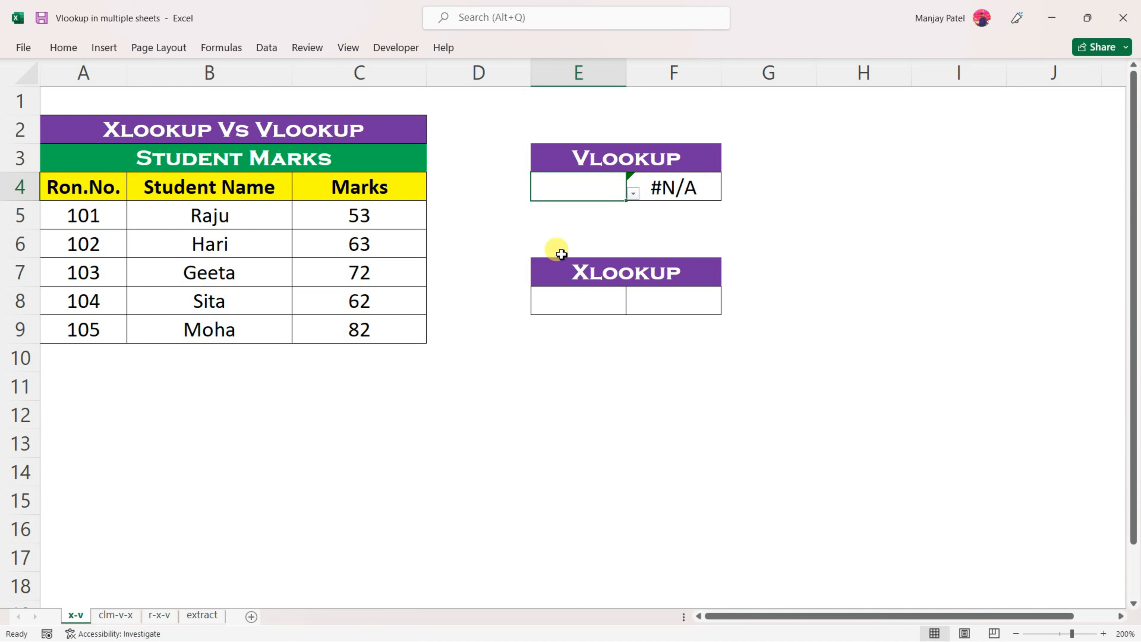
{"action": "left_click", "coordinate": [634, 194]}
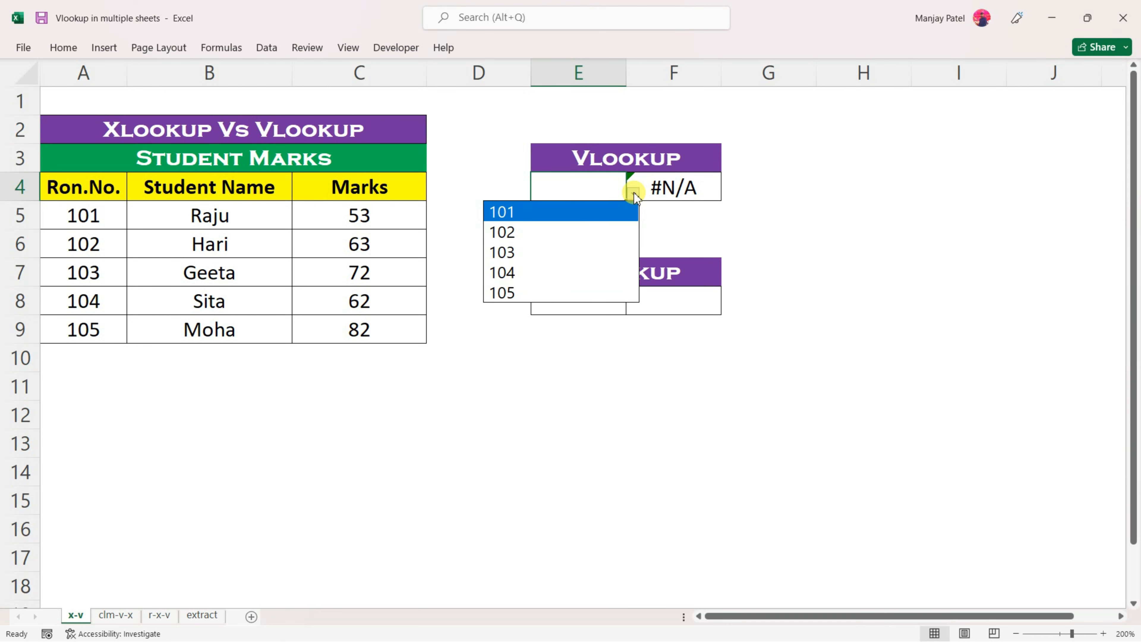
{"action": "left_click", "coordinate": [544, 235]}
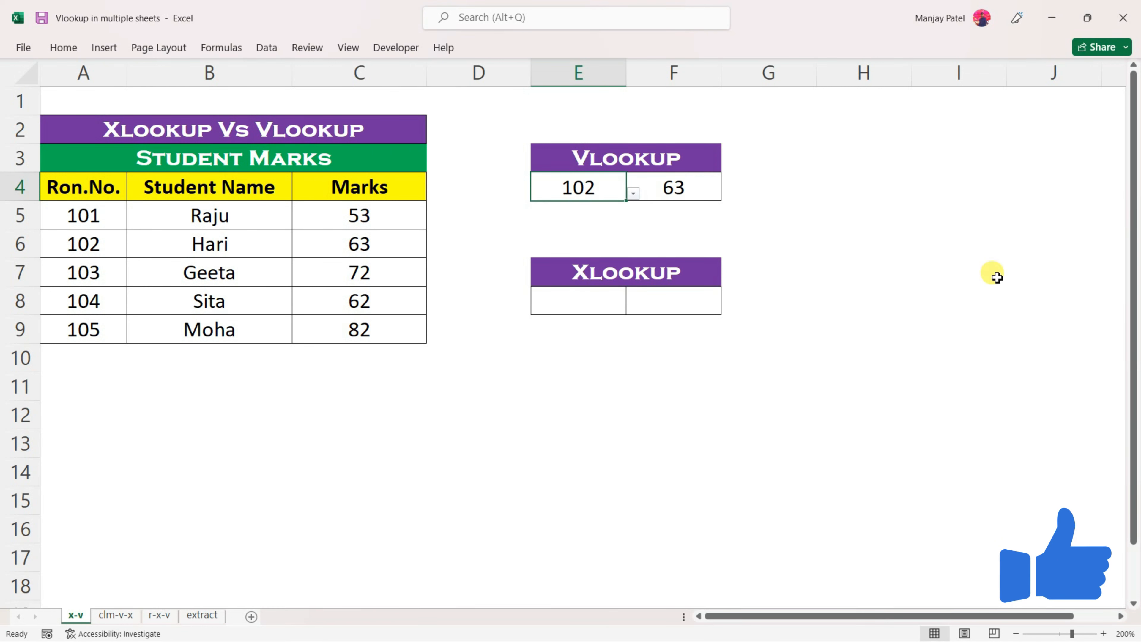
{"action": "left_click", "coordinate": [690, 187]}
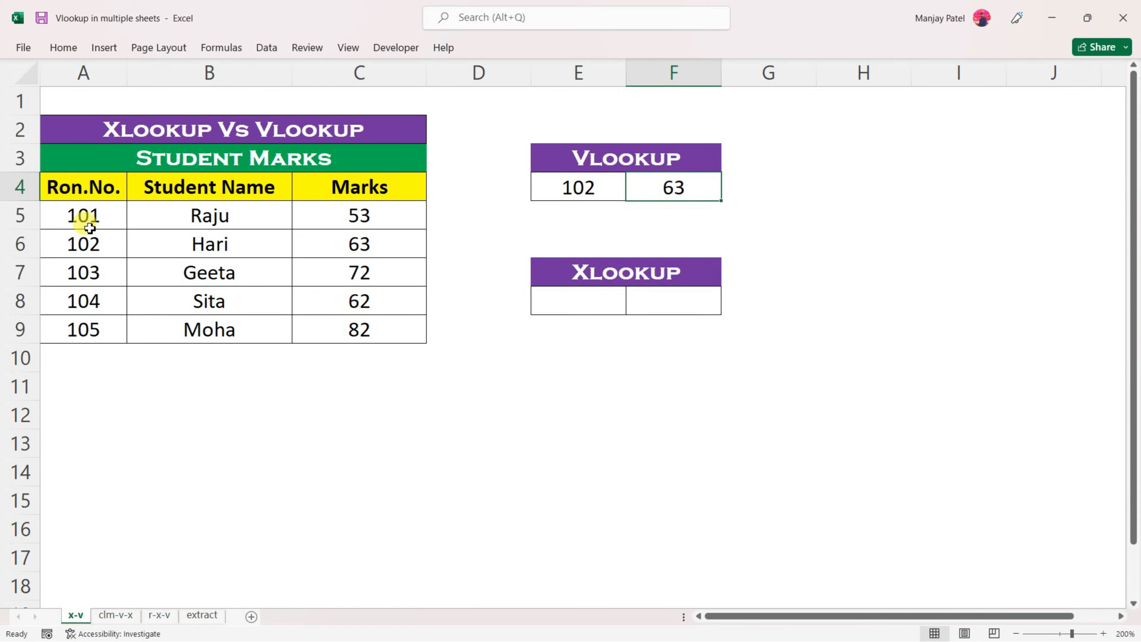
{"action": "left_click", "coordinate": [78, 246]}
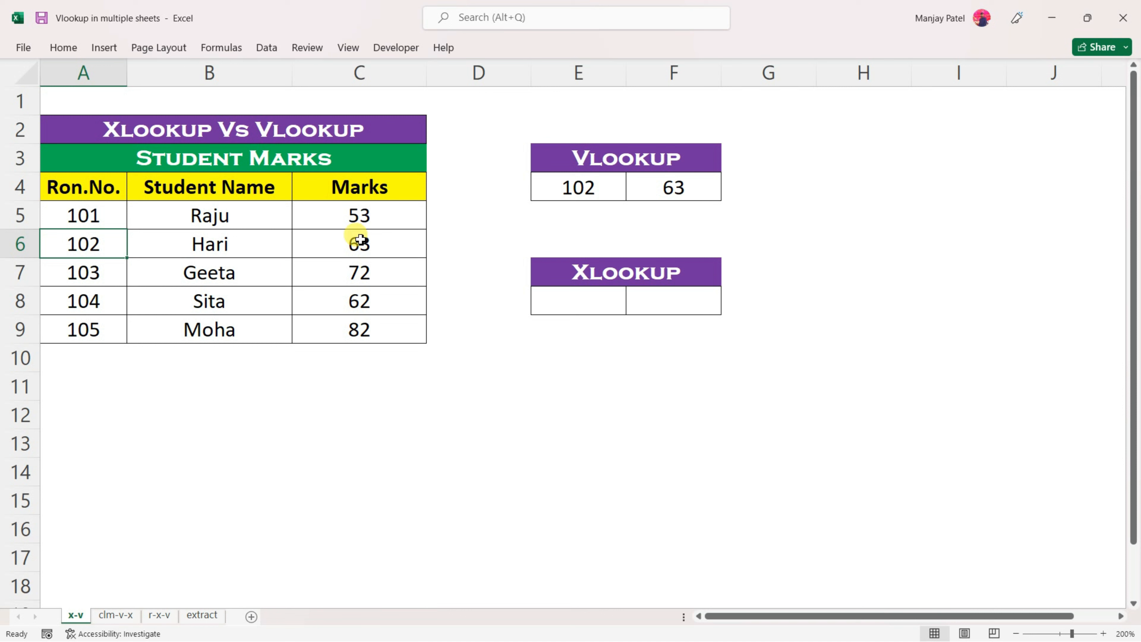
Change the roll number in E4 to 105 and compare the VLOOKUP result with the marks in the table
{"action": "left_click", "coordinate": [602, 192]}
{"action": "left_click", "coordinate": [633, 193]}
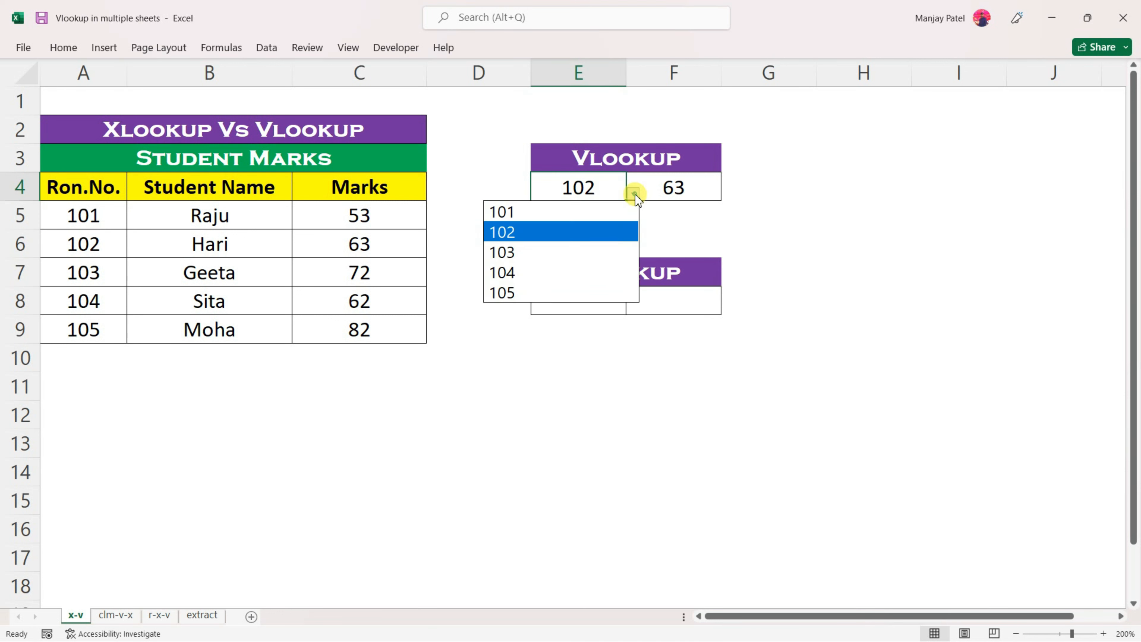
{"action": "left_click", "coordinate": [602, 293]}
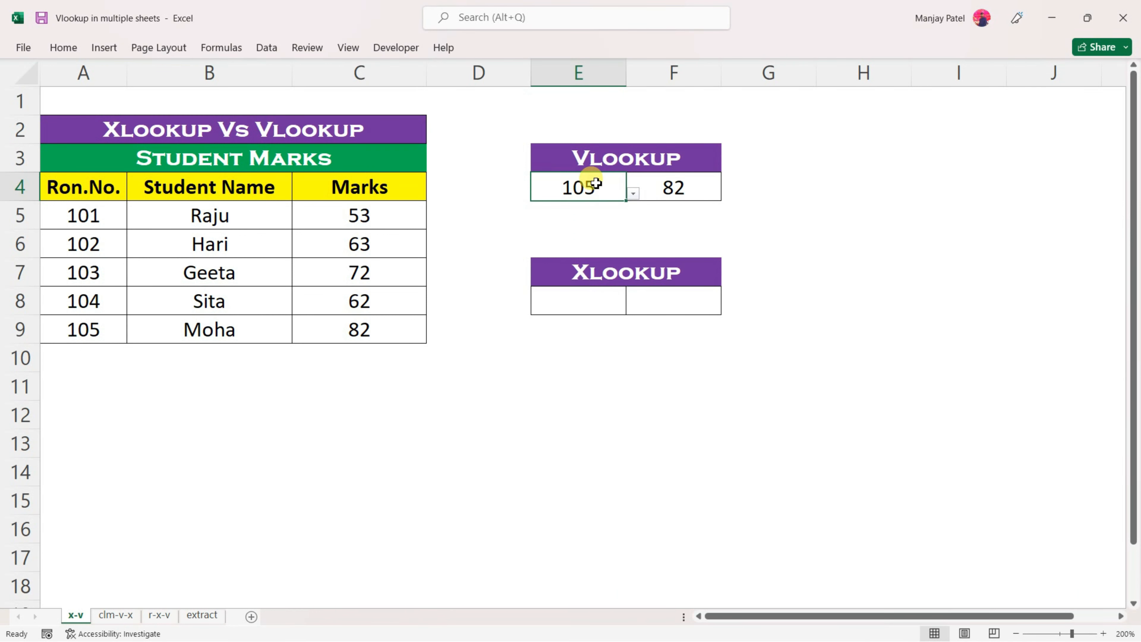
{"action": "left_click", "coordinate": [691, 191]}
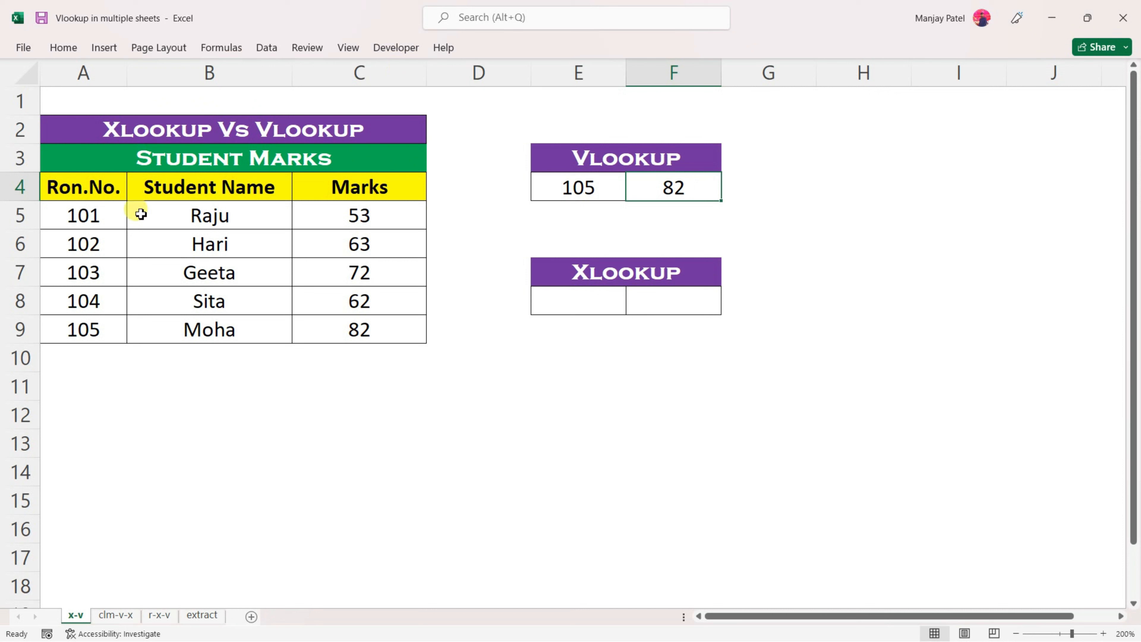
{"action": "left_click", "coordinate": [109, 336]}
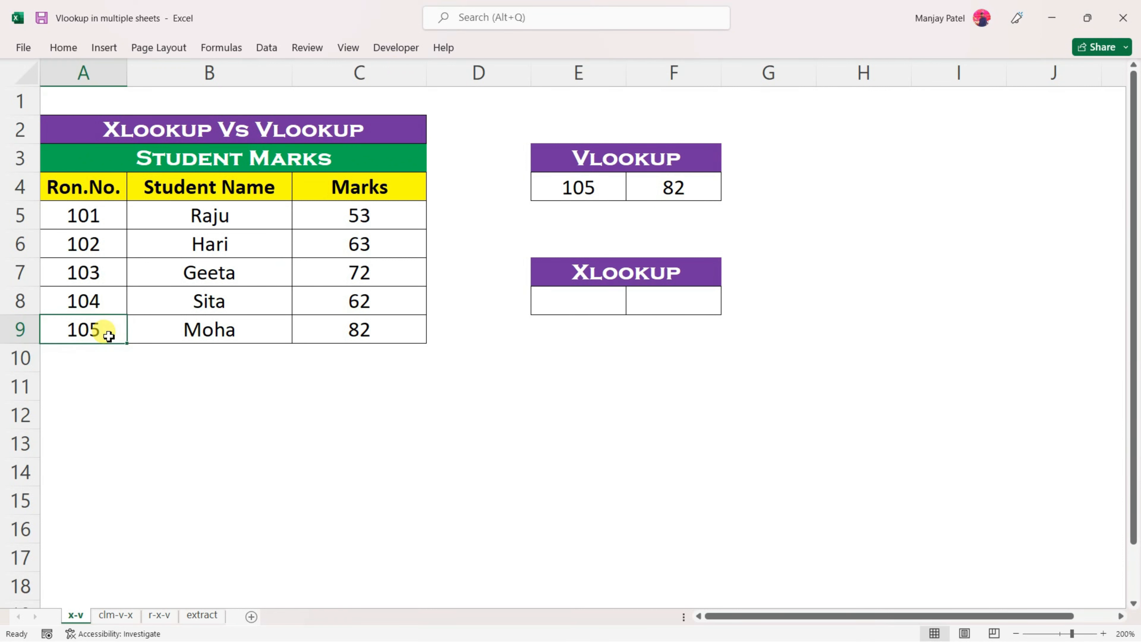
{"action": "left_click", "coordinate": [364, 329]}
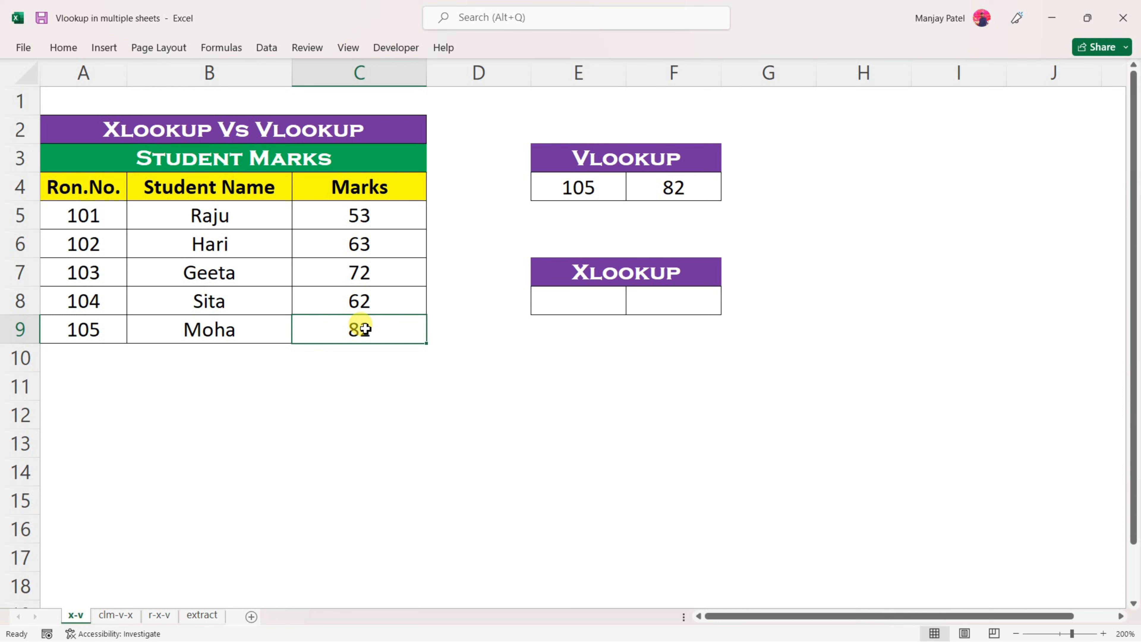
Begin an XLOOKUP formula in cell F8 with E8 as the lookup value
{"action": "left_click", "coordinate": [682, 301]}
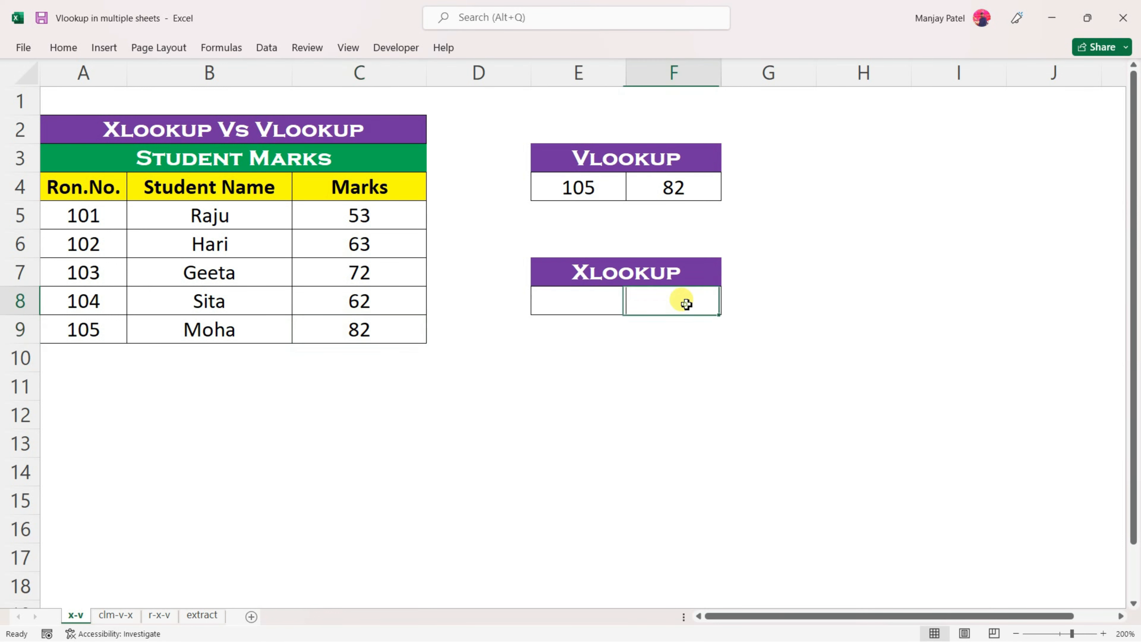
{"action": "type", "text": "="}
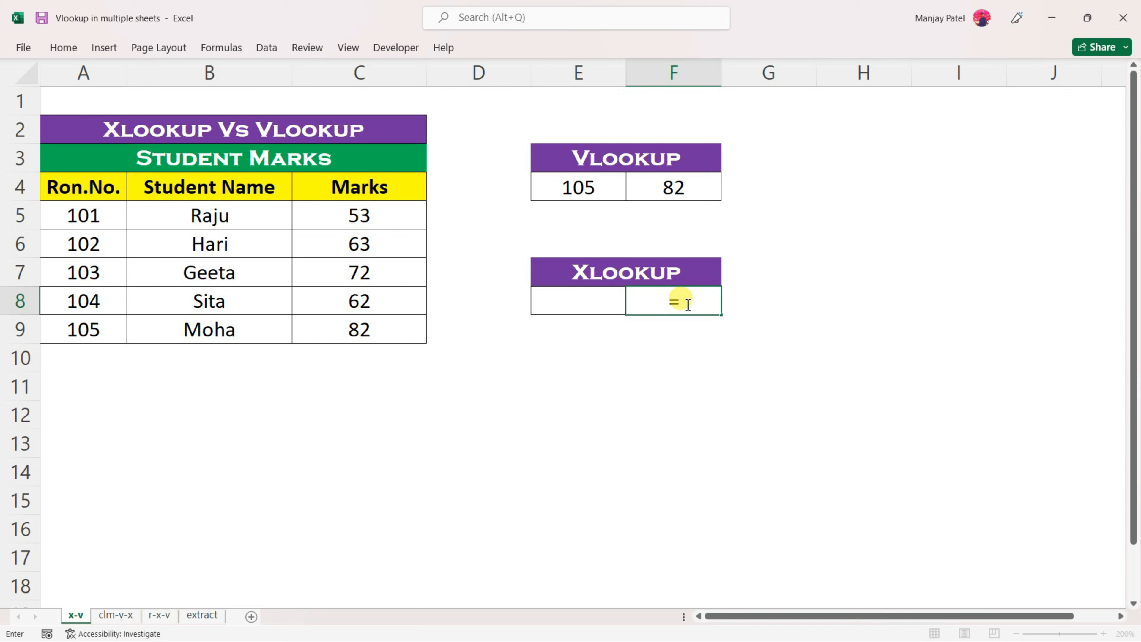
{"action": "type", "text": "xlop"}
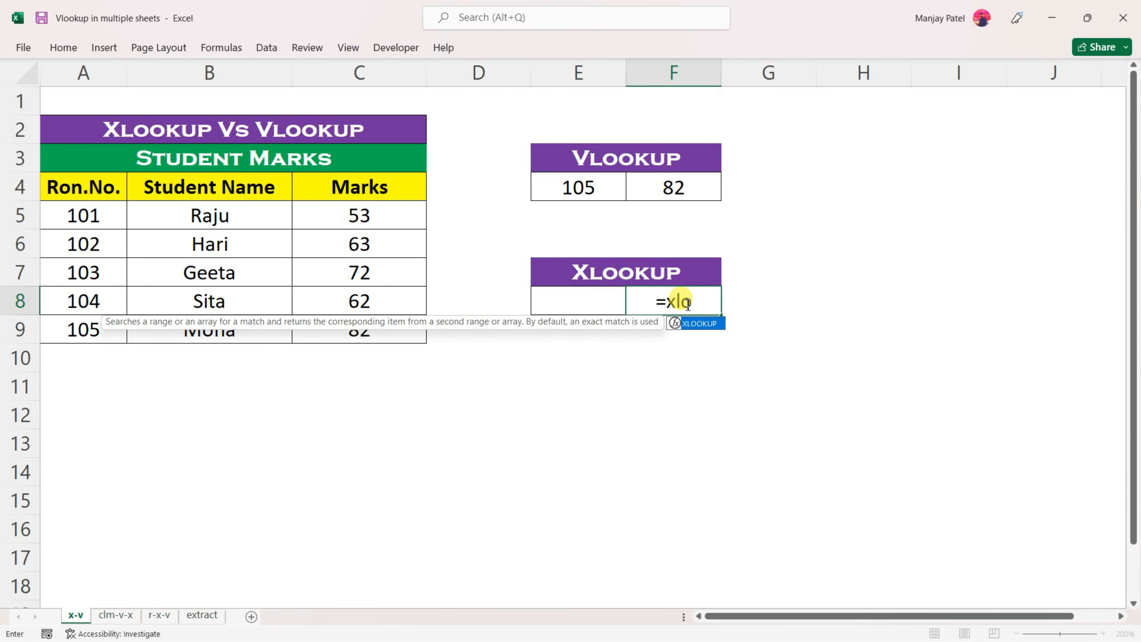
{"action": "type", "text": "up"}
{"action": "key", "text": "BackSpace"}
{"action": "key", "text": "BackSpace"}
{"action": "key", "text": "BackSpace"}
{"action": "type", "text": "okup("}
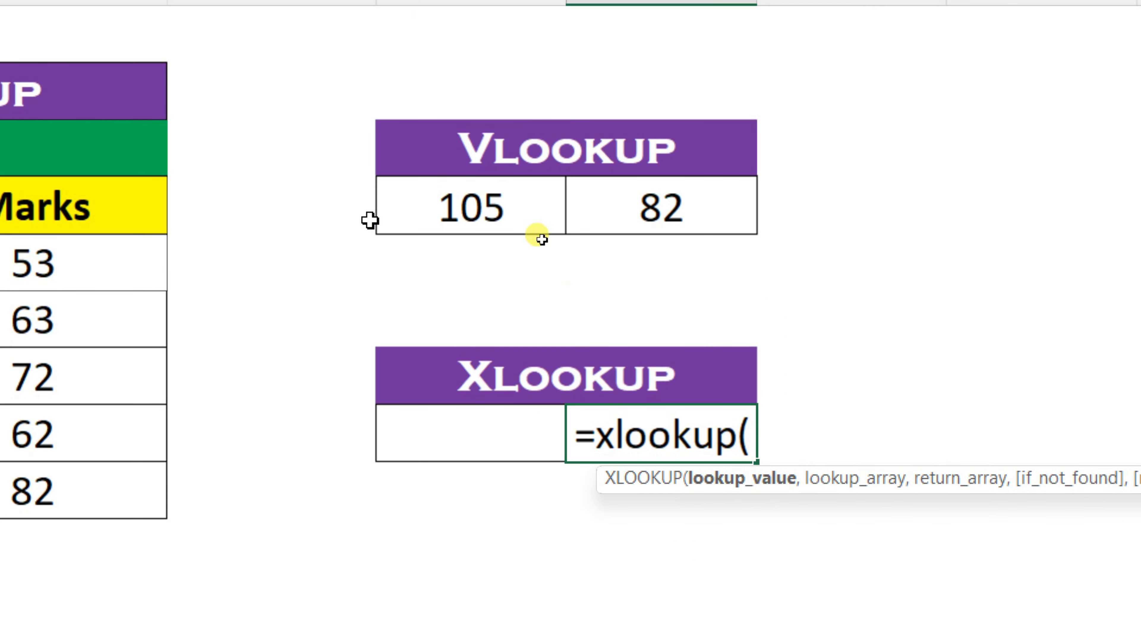
{"action": "left_click", "coordinate": [489, 429]}
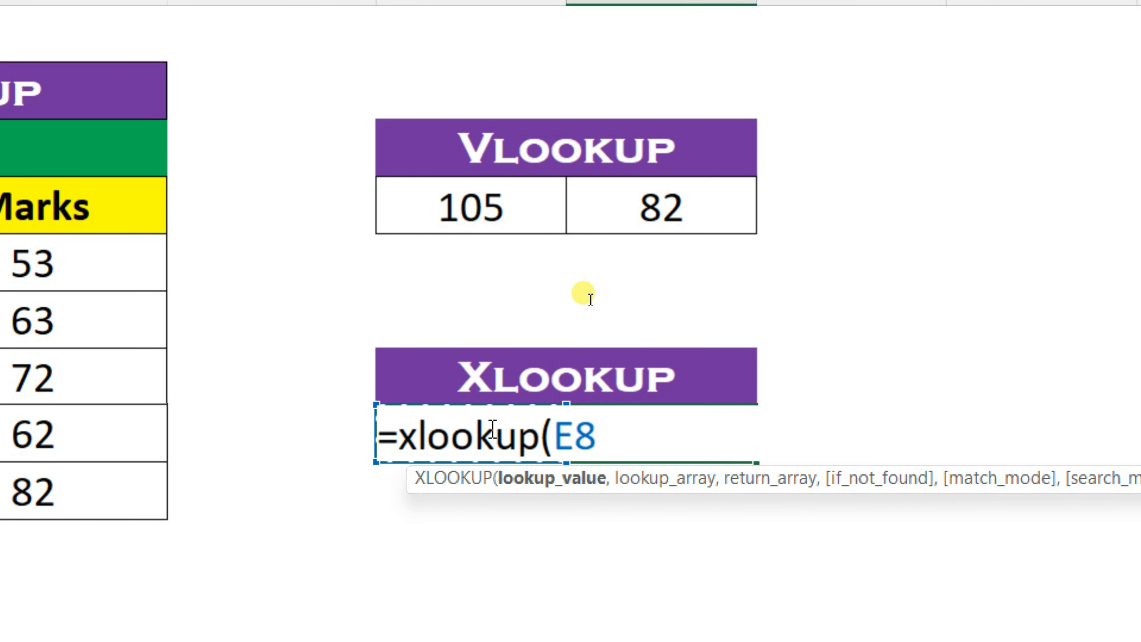
{"action": "type", "text": ","}
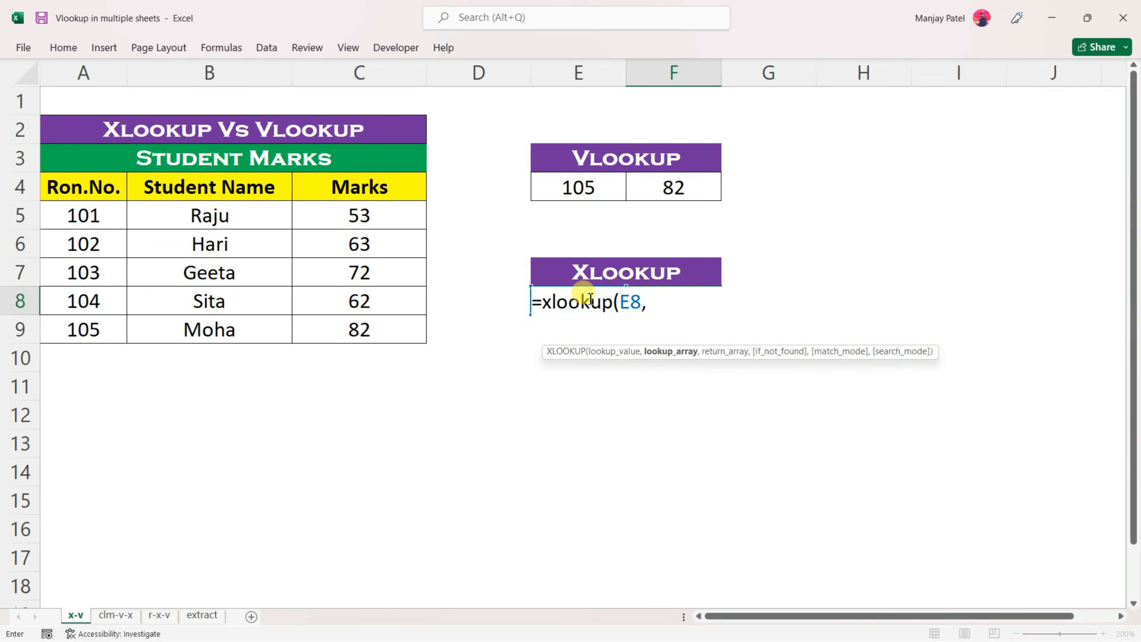
Complete the XLOOKUP formula with lookup array A5:A9 and return array C5:C9
{"action": "left_click_drag", "start_coordinate": [92, 213], "coordinate": [101, 333]}
{"action": "type", "text": ","}
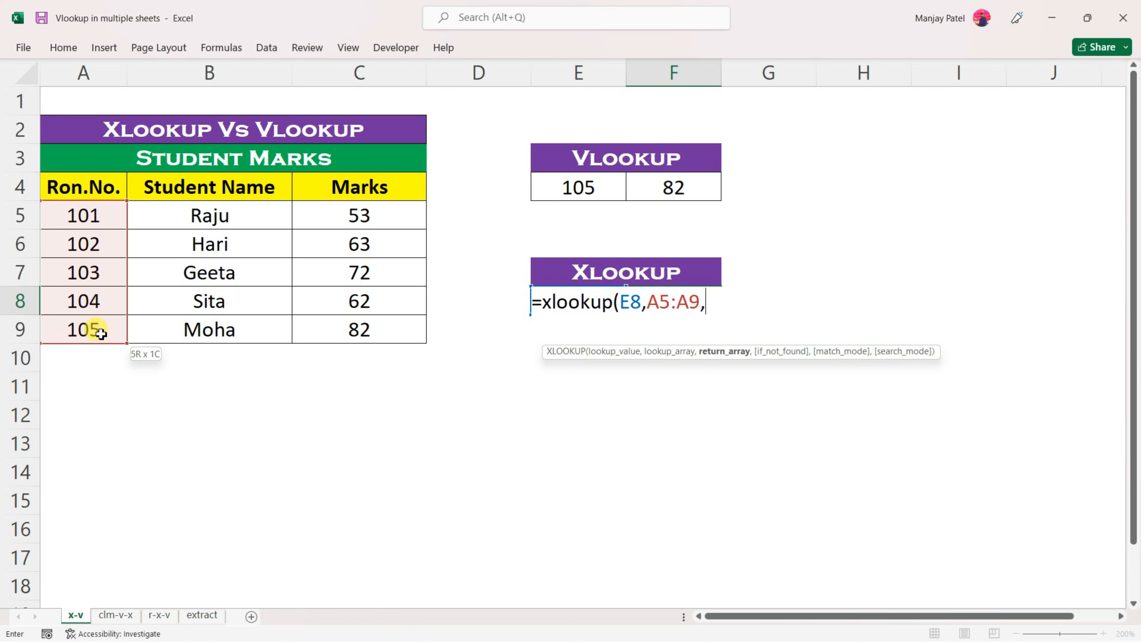
{"action": "left_click_drag", "start_coordinate": [358, 215], "coordinate": [375, 327]}
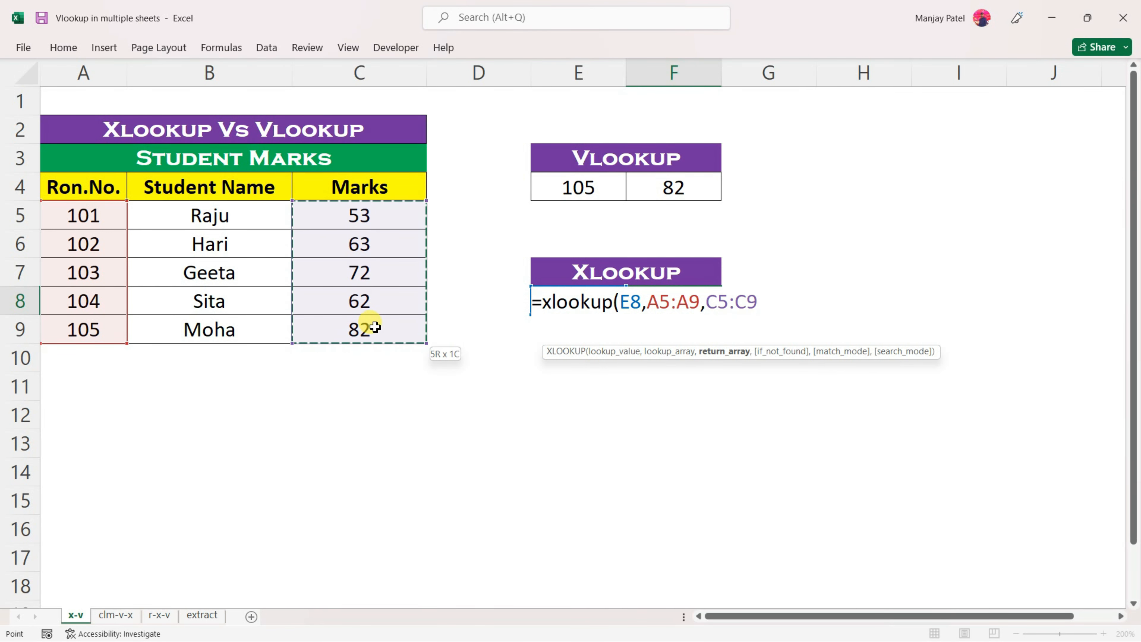
{"action": "type", "text": ")"}
{"action": "key", "text": "Return"}
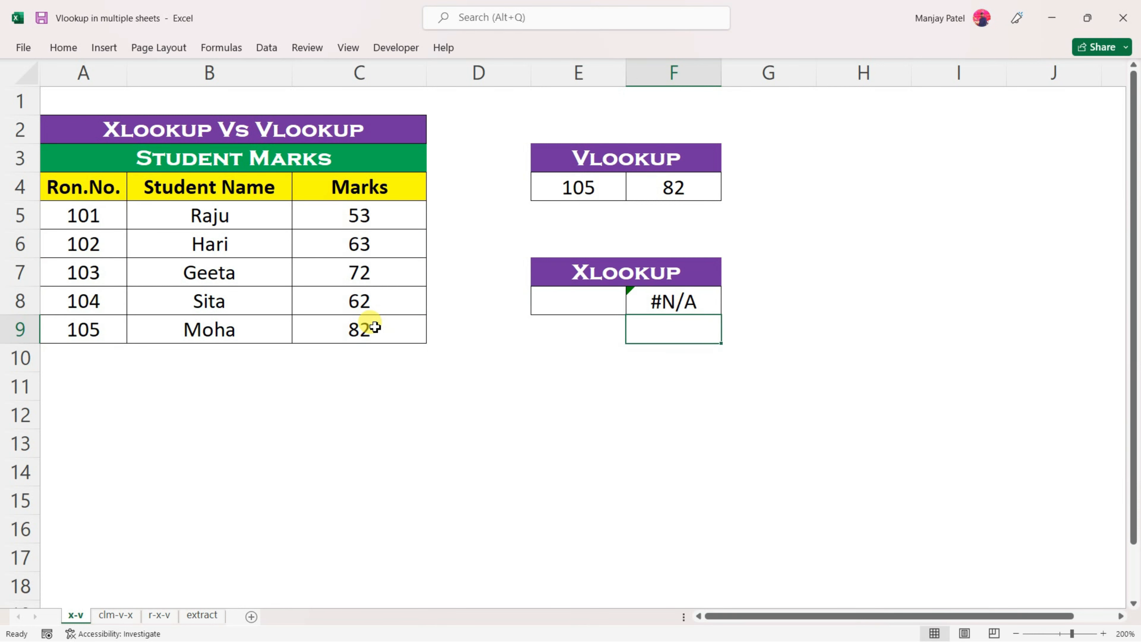
Choose roll number 104 in E8 and check the XLOOKUP result against the student marks table
{"action": "left_click", "coordinate": [587, 295]}
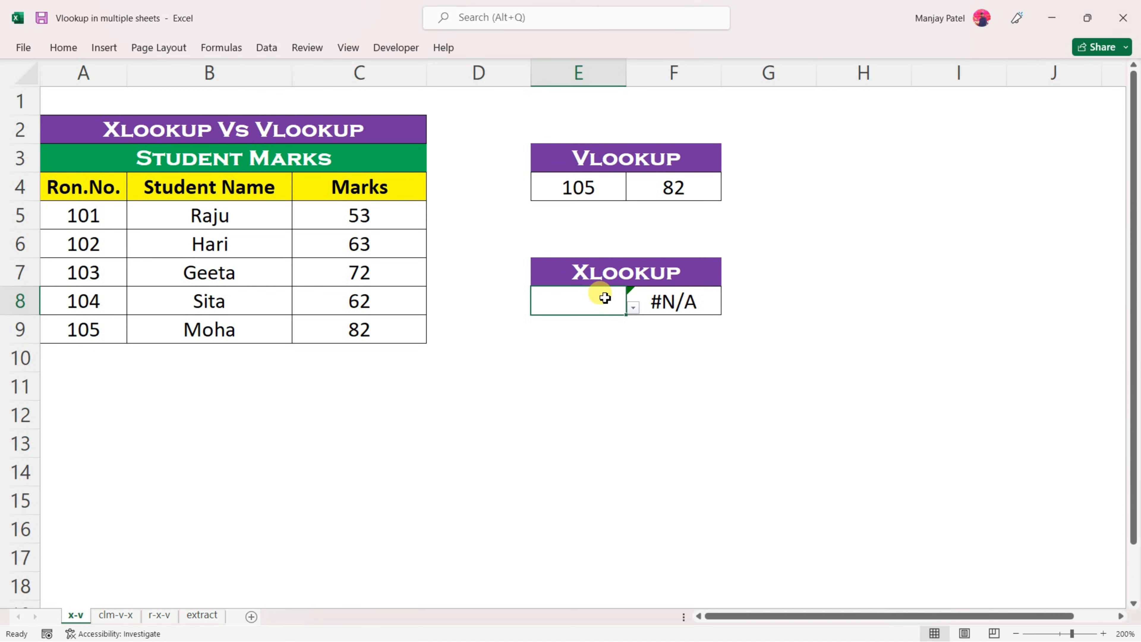
{"action": "left_click", "coordinate": [633, 308]}
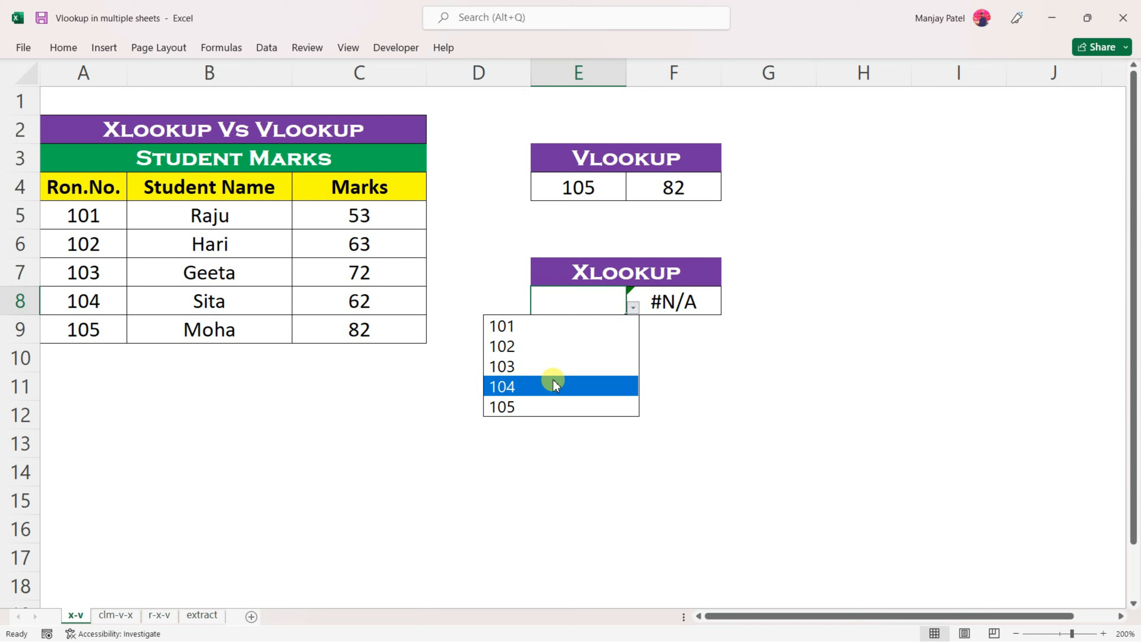
{"action": "left_click", "coordinate": [556, 386]}
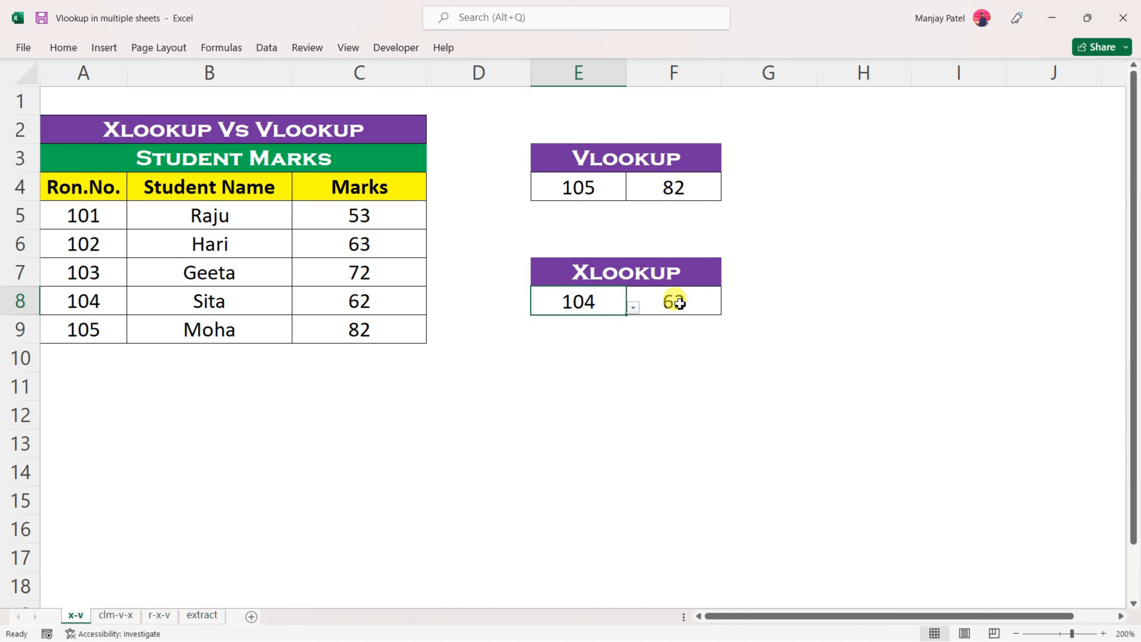
{"action": "mouse_move", "coordinate": [93, 188]}
{"action": "left_mouse_down"}
{"action": "mouse_move", "coordinate": [416, 313]}
{"action": "mouse_move", "coordinate": [412, 331]}
{"action": "left_mouse_up"}
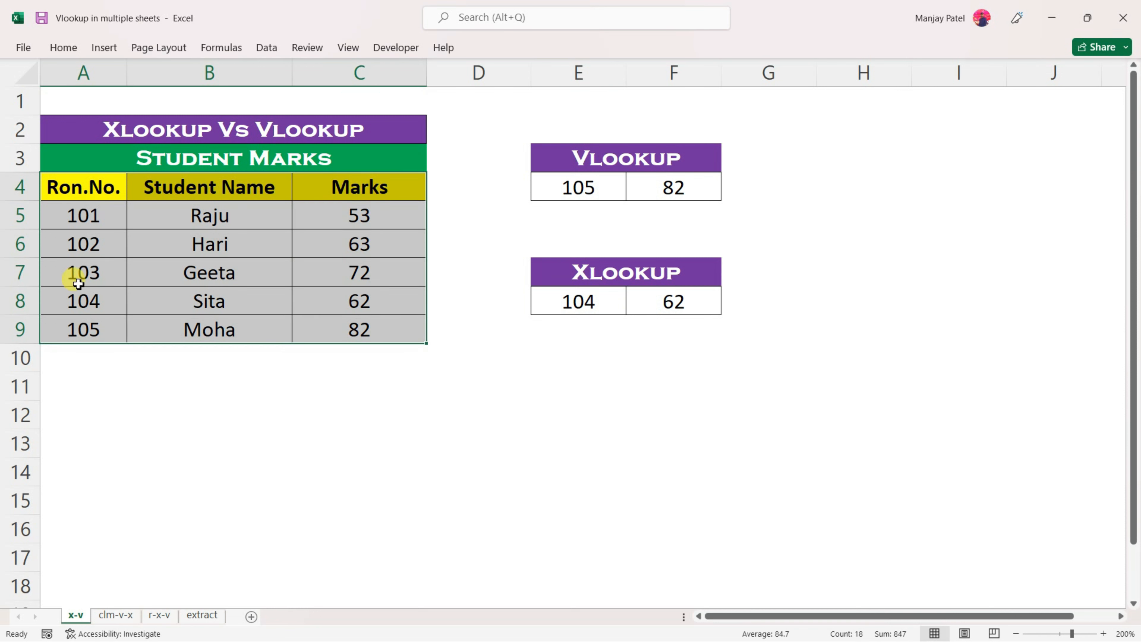
{"action": "left_click", "coordinate": [88, 303]}
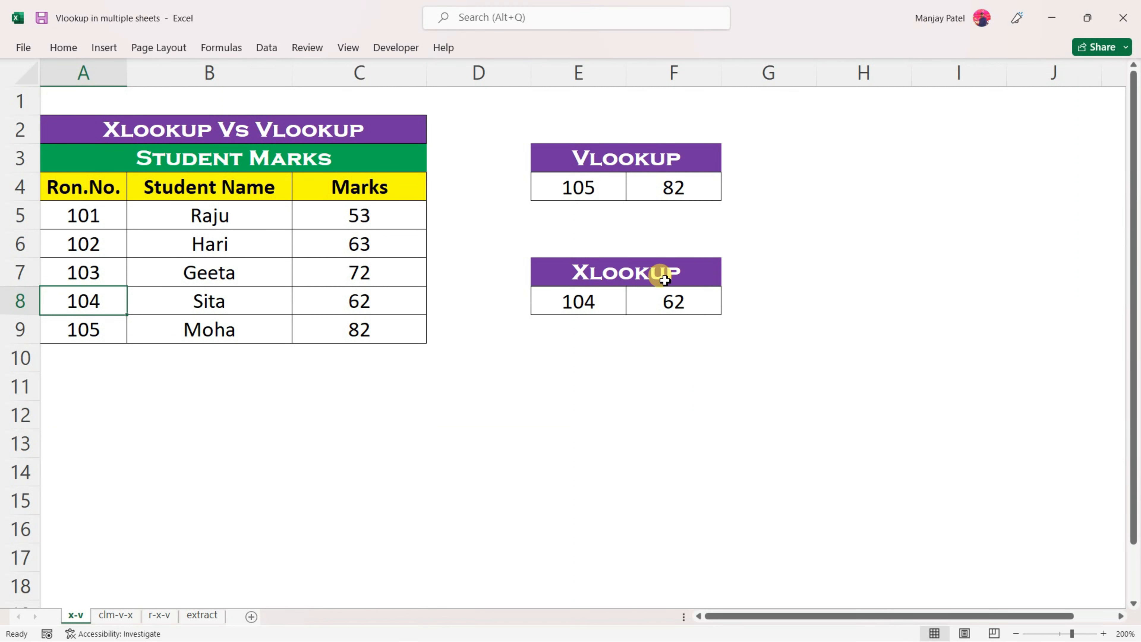
Insert a blank column between Student Name and Marks on the clm-v-x sheet
{"action": "left_click_drag", "start_coordinate": [67, 300], "coordinate": [350, 301]}
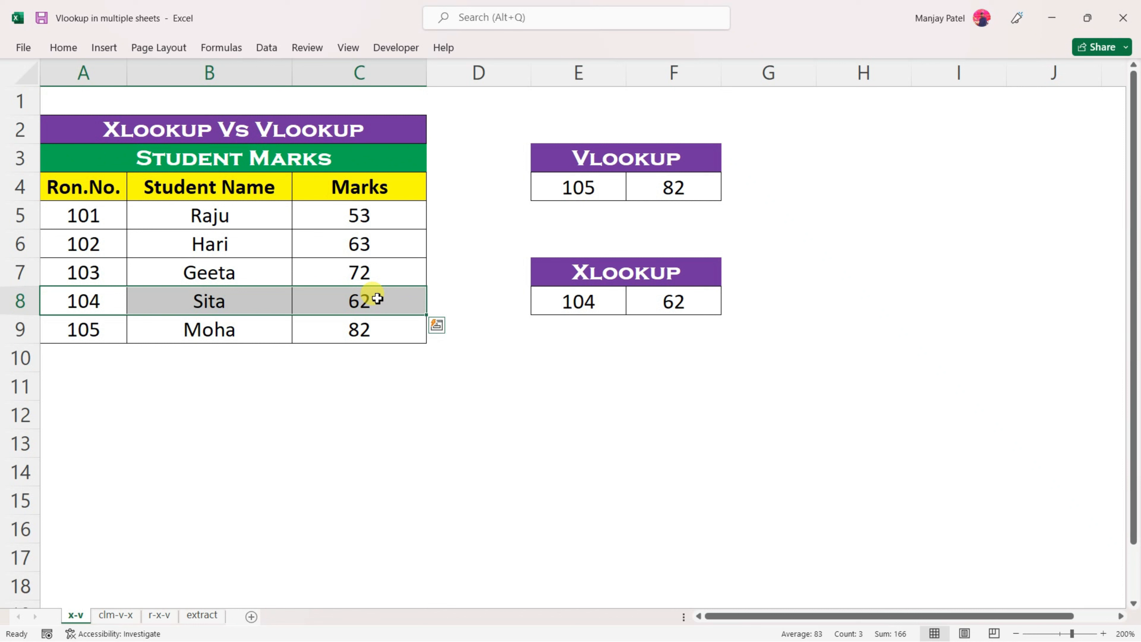
{"action": "left_click", "coordinate": [118, 615]}
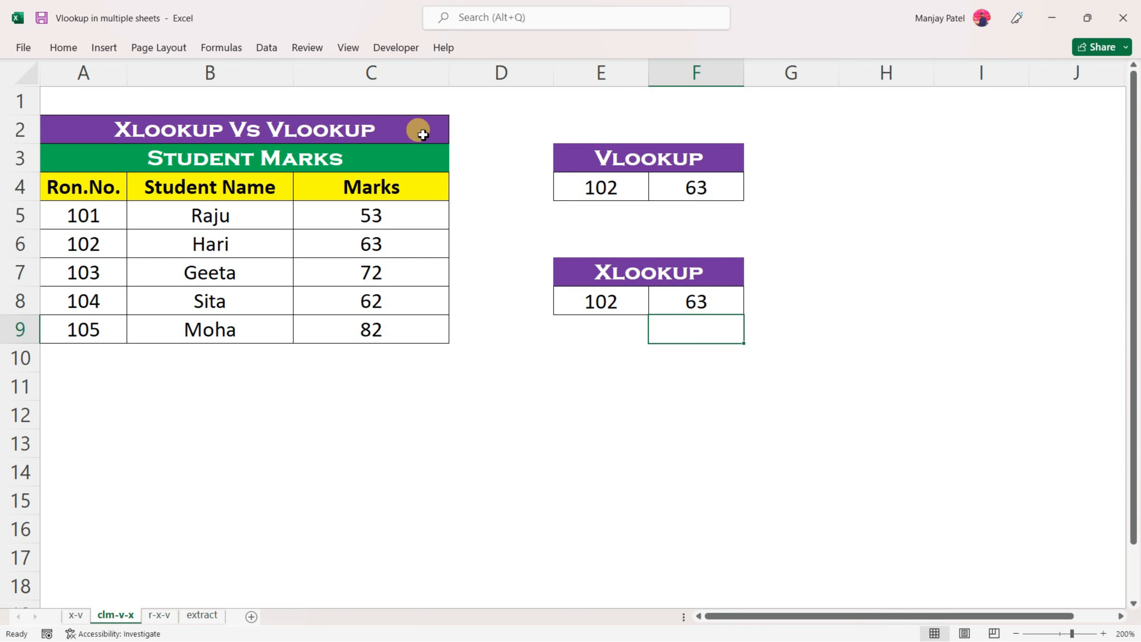
{"action": "left_click", "coordinate": [413, 71]}
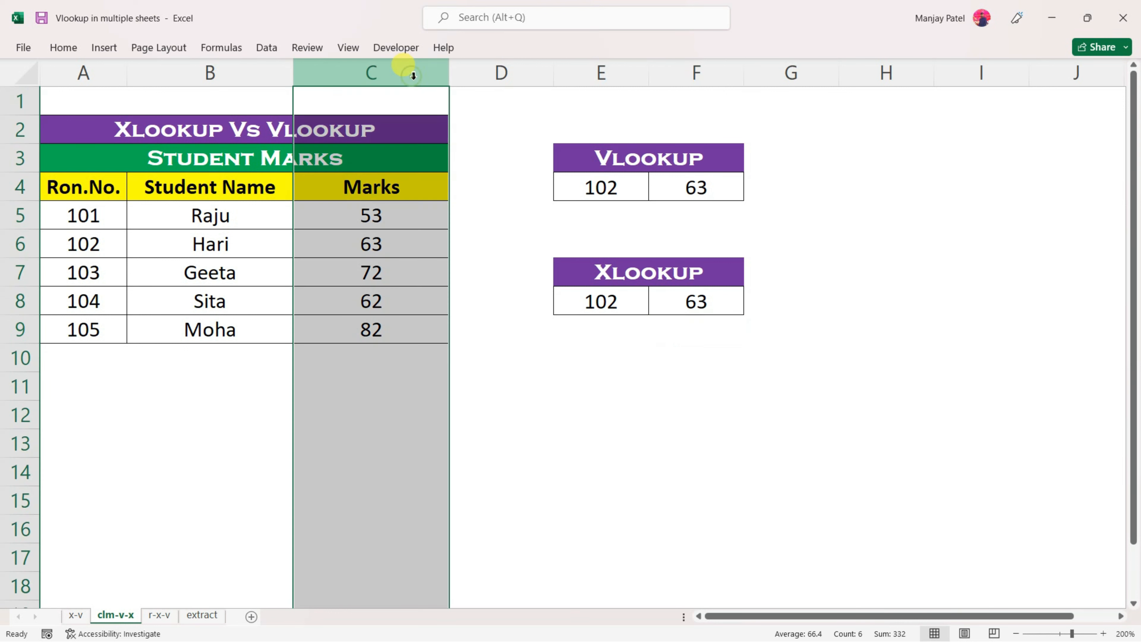
{"action": "right_click", "coordinate": [364, 70]}
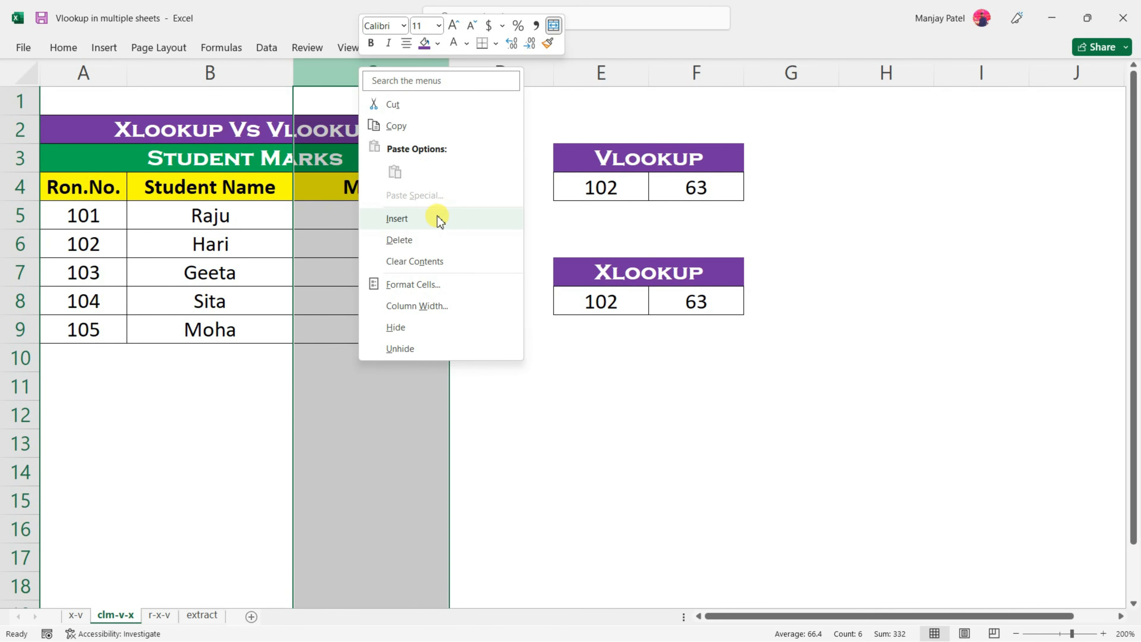
{"action": "left_click", "coordinate": [397, 219]}
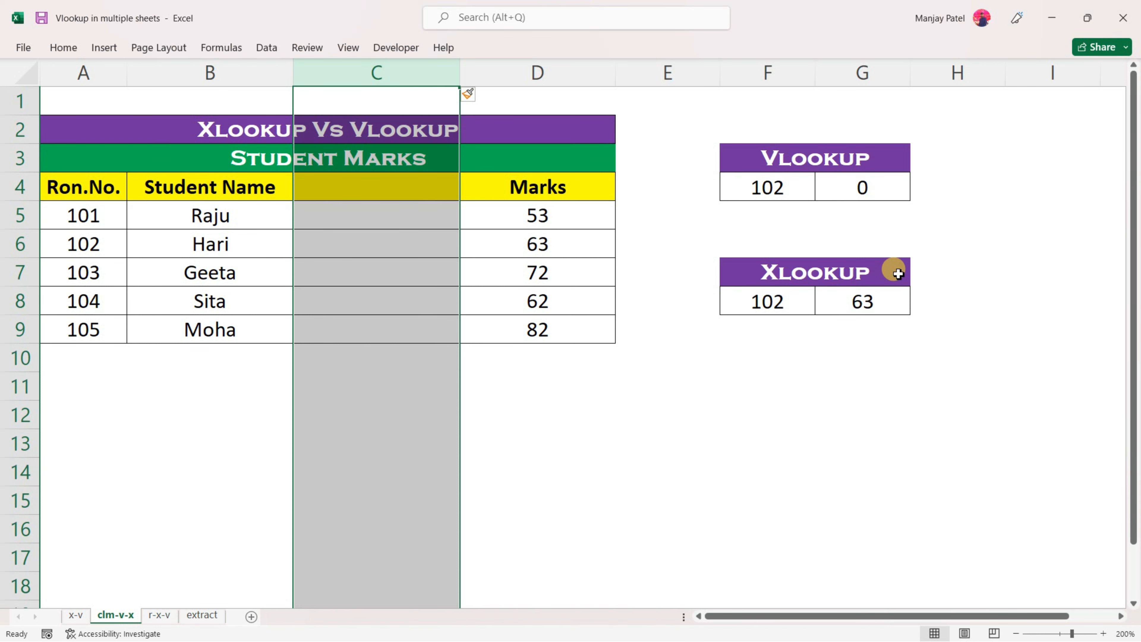
Choose roll number 104 in F4 and check the VLOOKUP result in G4 against the marks table
{"action": "left_click", "coordinate": [779, 187]}
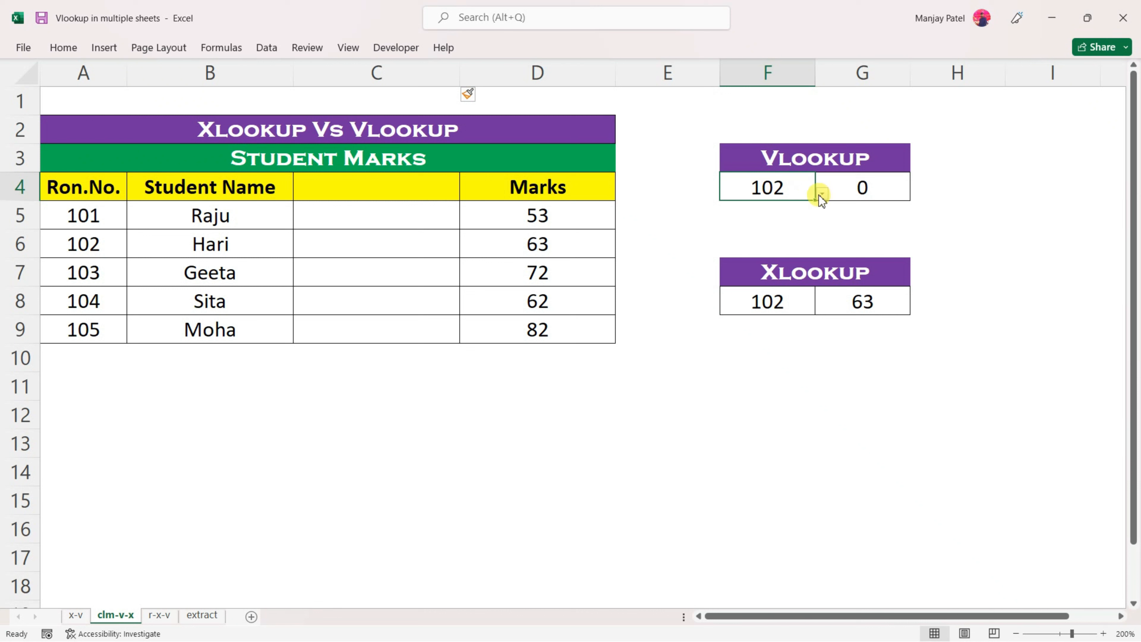
{"action": "left_click", "coordinate": [818, 195]}
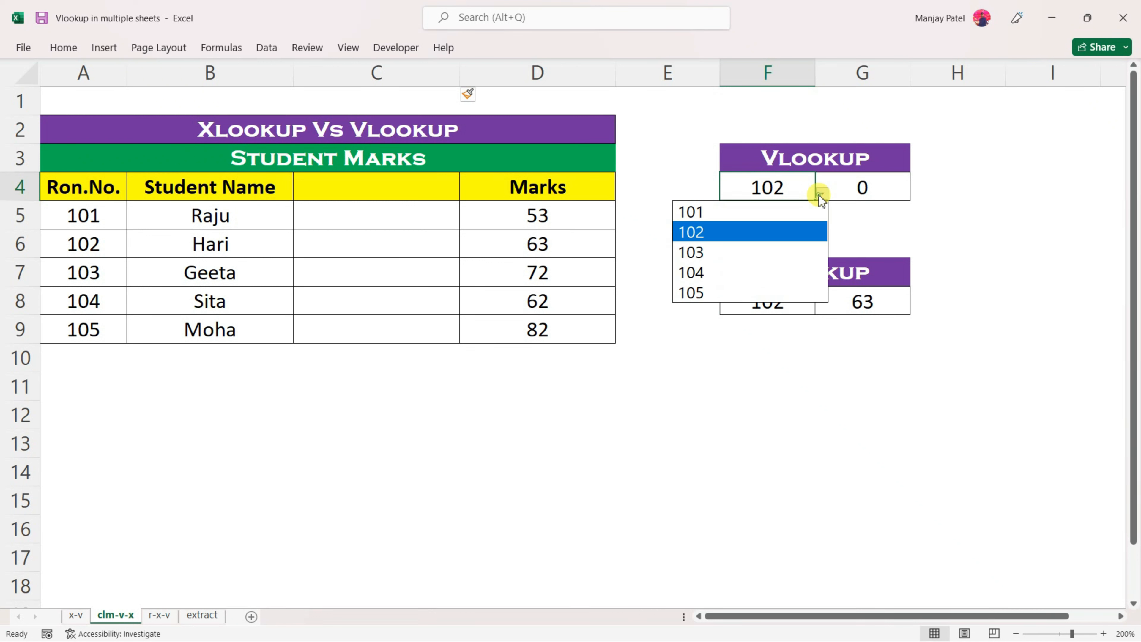
{"action": "left_click", "coordinate": [734, 273]}
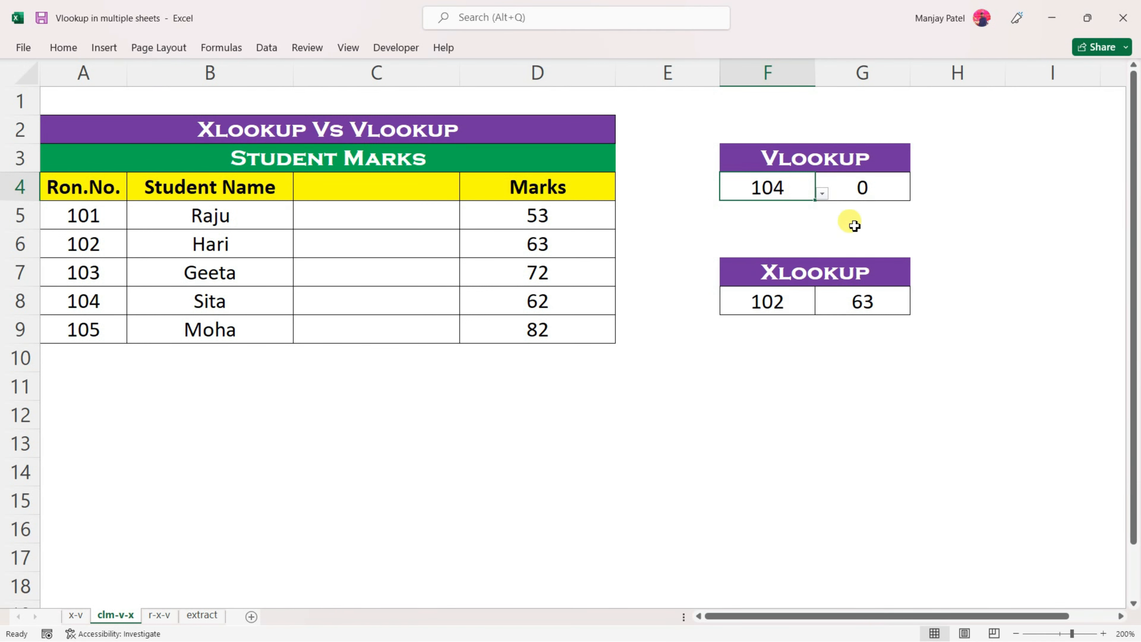
{"action": "left_click", "coordinate": [874, 187]}
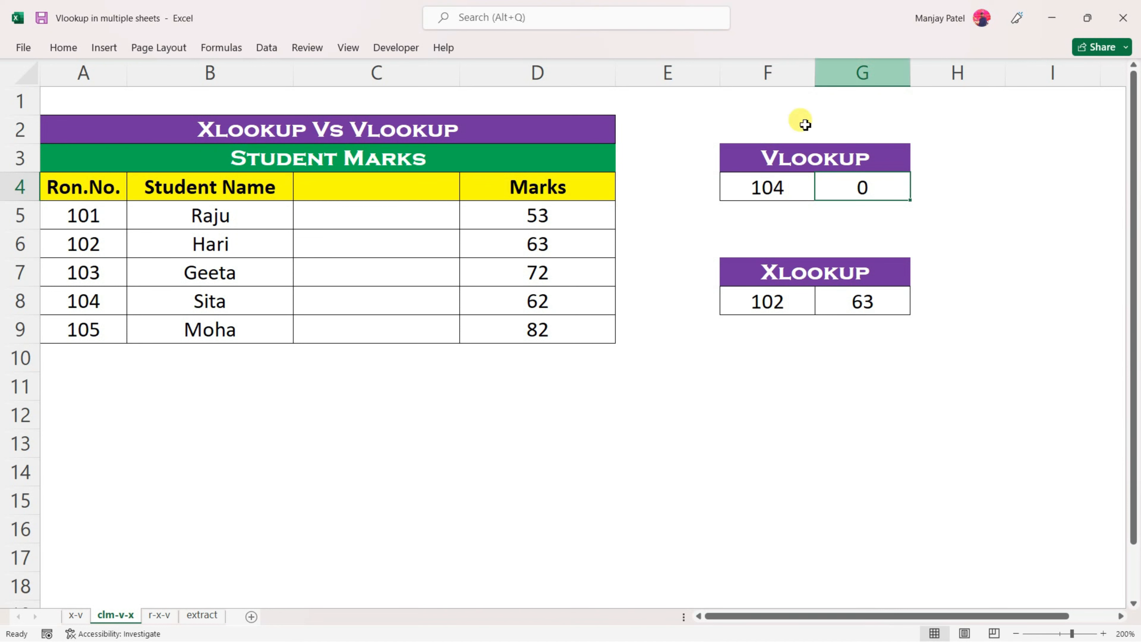
Choose roll number 104 in F8 and check the XLOOKUP result in G8
{"action": "left_click", "coordinate": [791, 300]}
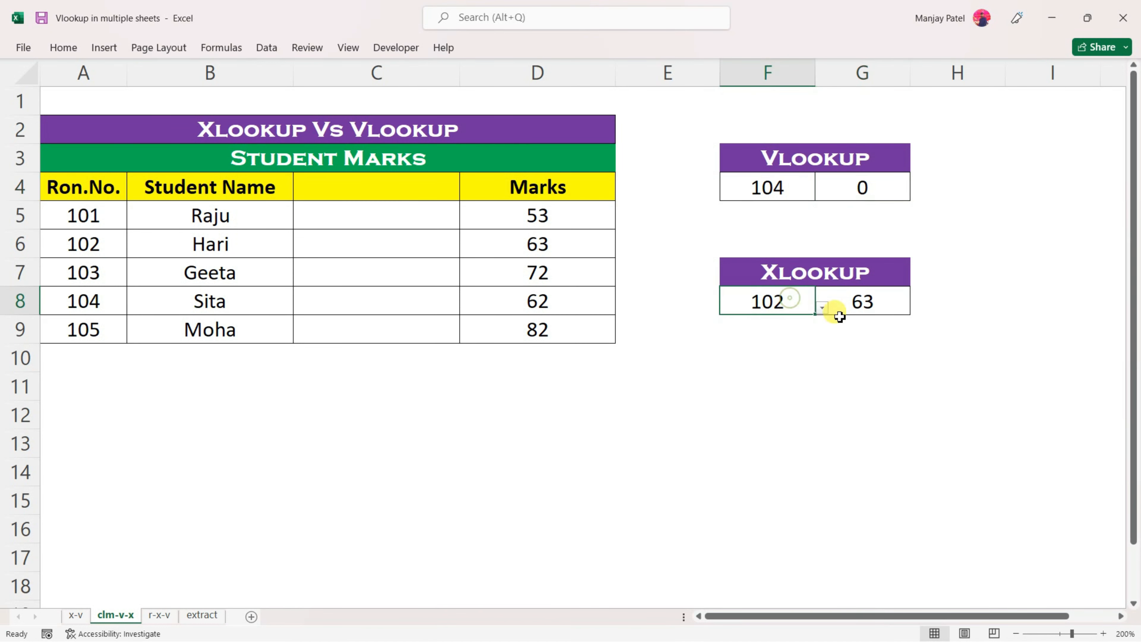
{"action": "left_click", "coordinate": [824, 308]}
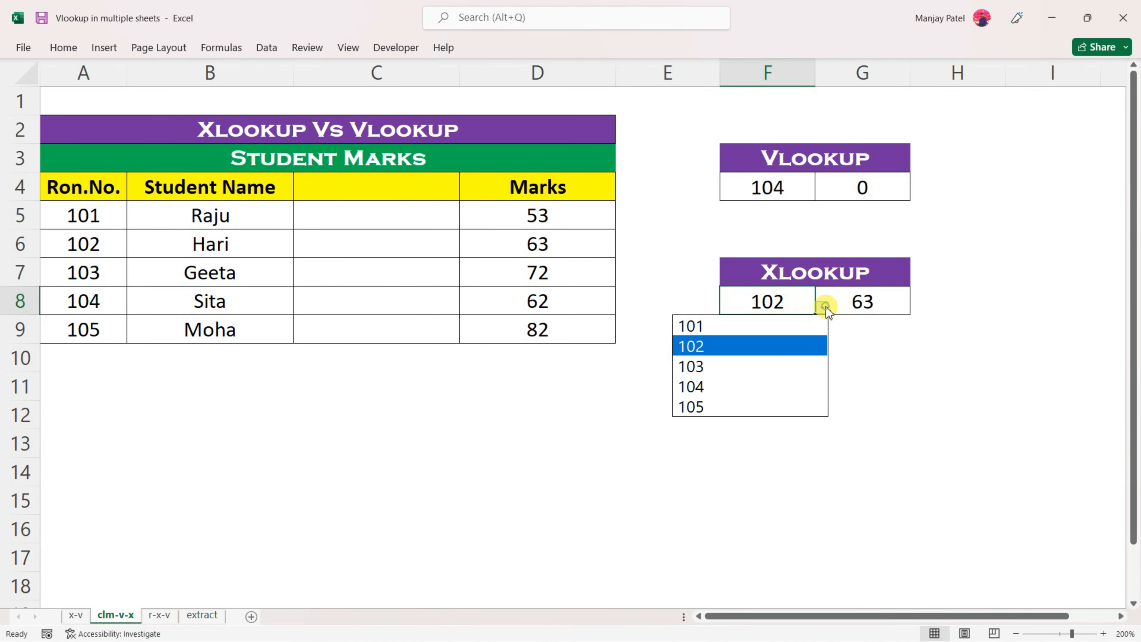
{"action": "left_click", "coordinate": [772, 387]}
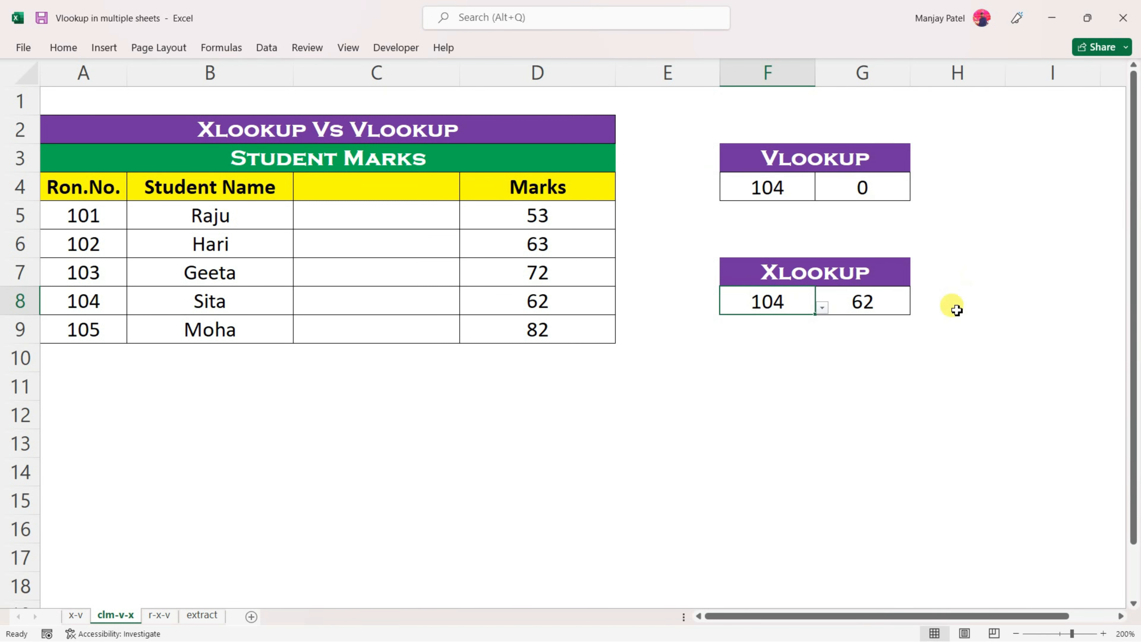
{"action": "left_click", "coordinate": [866, 299]}
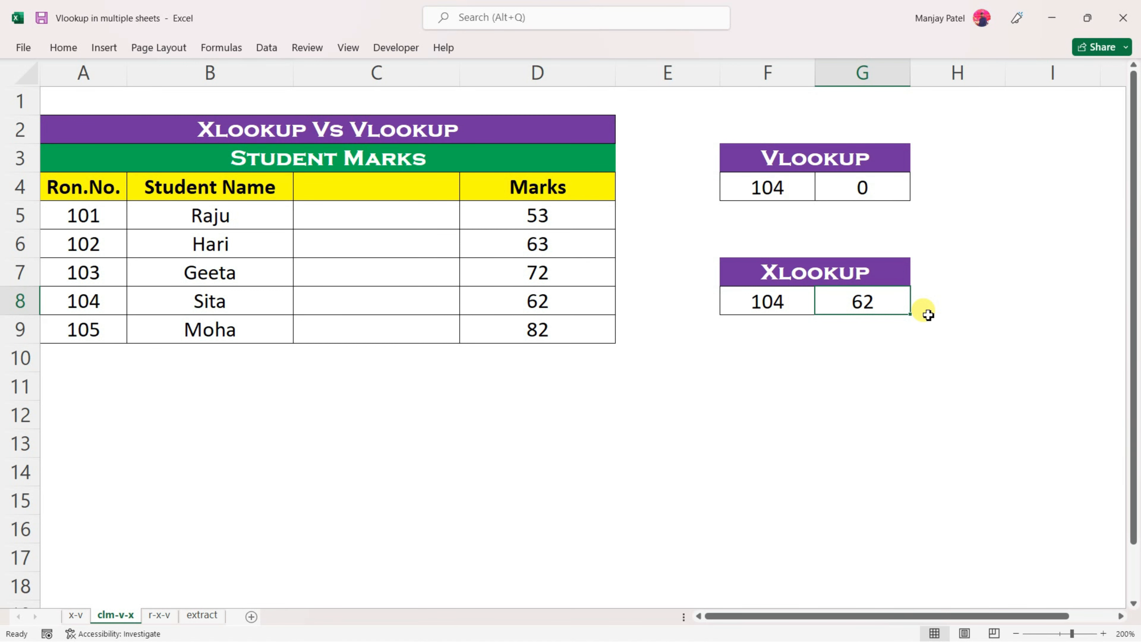
On the r-x-v sheet, insert a blank row above roll number 102 and another above roll number 103
{"action": "left_click", "coordinate": [160, 615]}
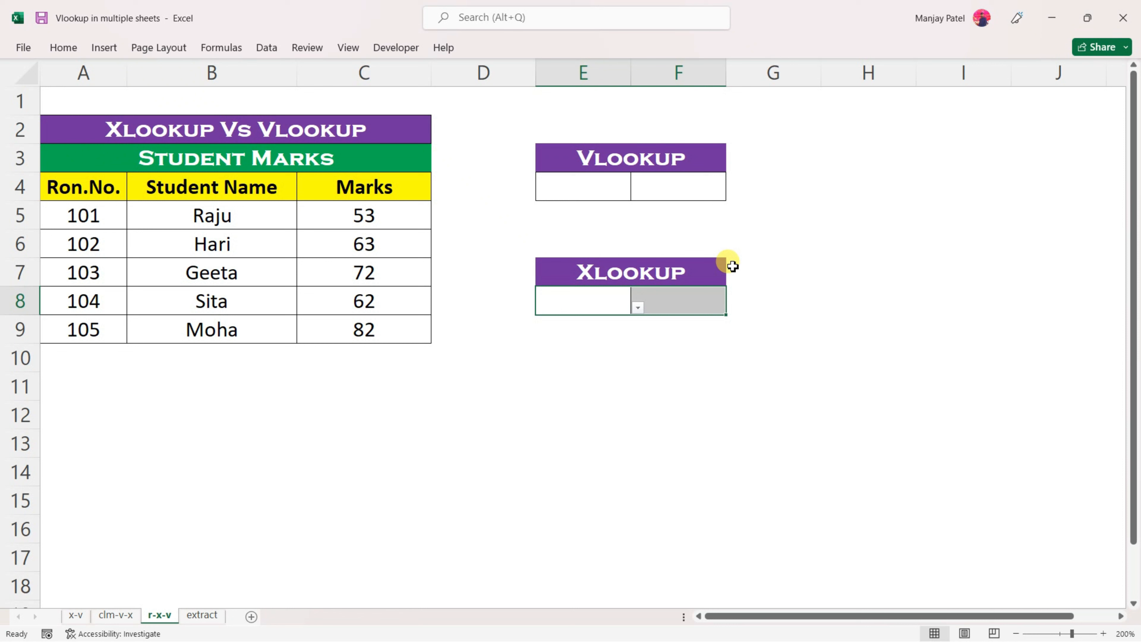
{"action": "left_click", "coordinate": [682, 299]}
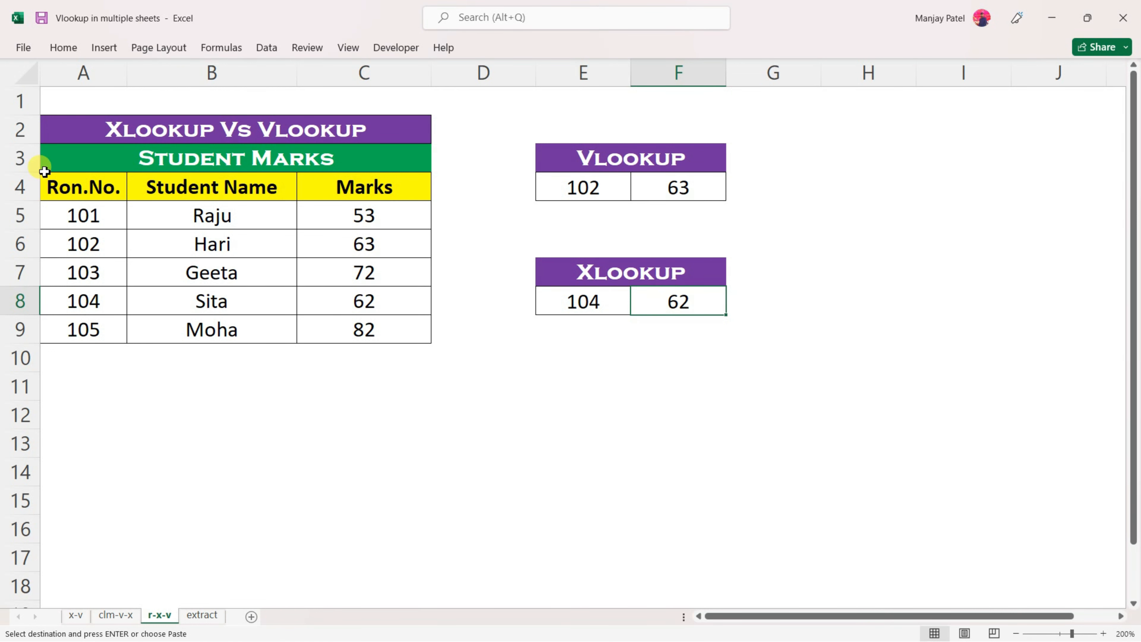
{"action": "left_click", "coordinate": [22, 244]}
{"action": "right_click", "coordinate": [22, 245]}
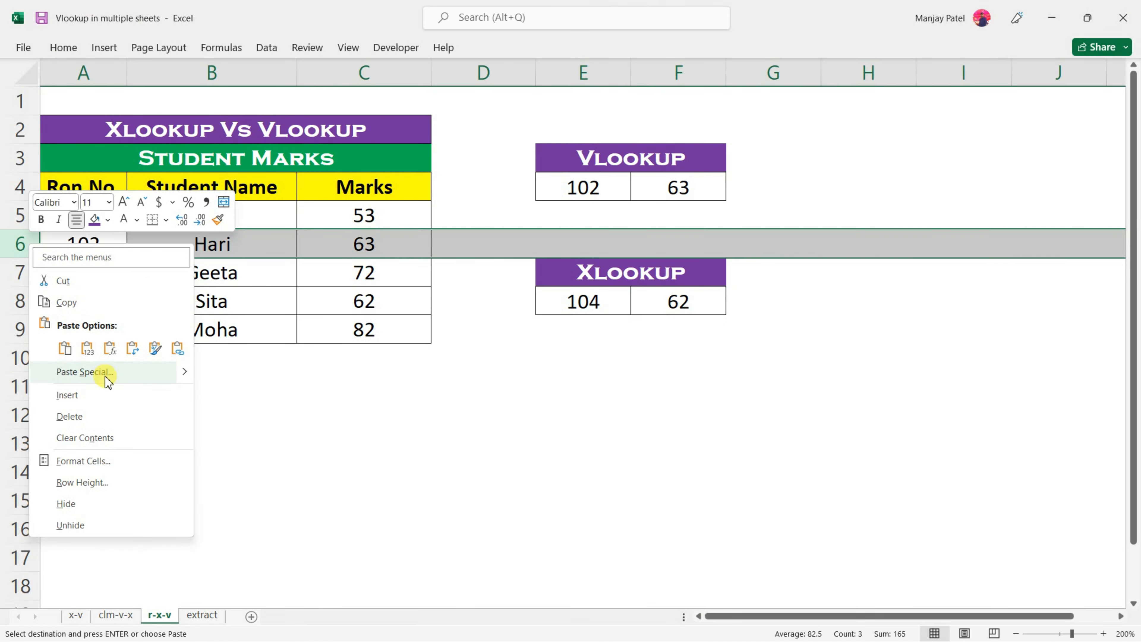
{"action": "left_click", "coordinate": [100, 397]}
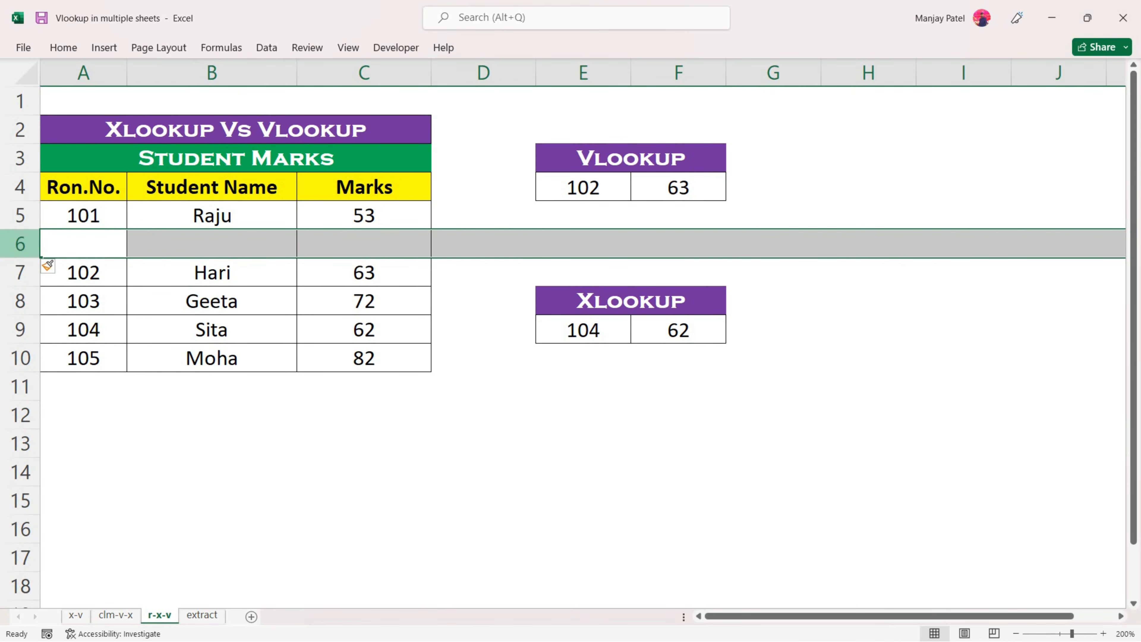
{"action": "left_click", "coordinate": [43, 309]}
{"action": "right_click", "coordinate": [44, 311]}
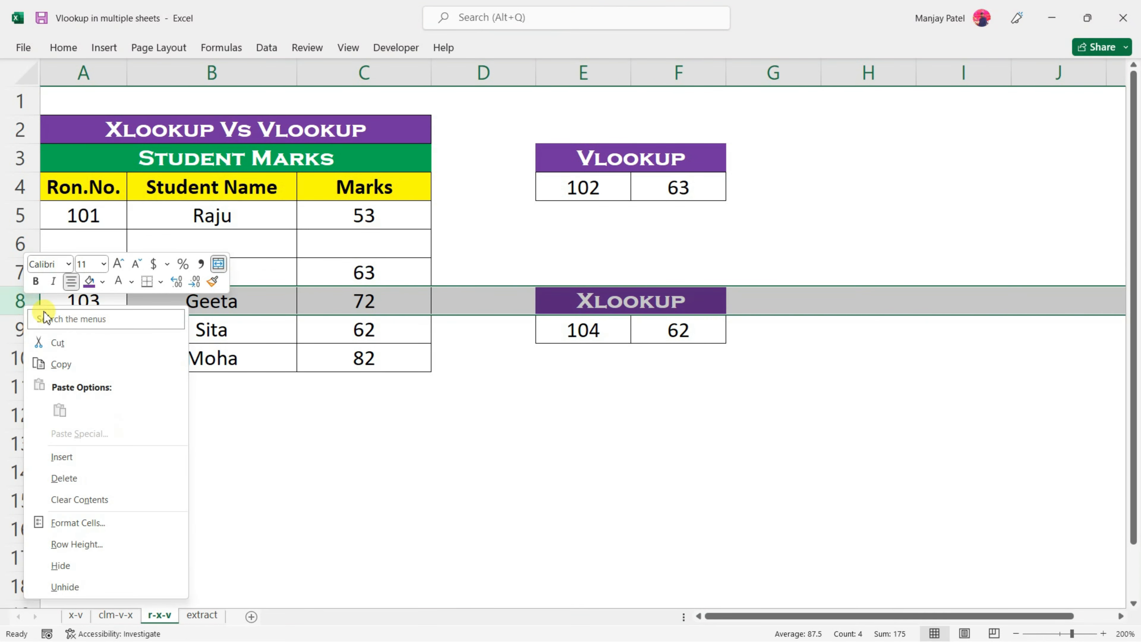
{"action": "left_click", "coordinate": [107, 466]}
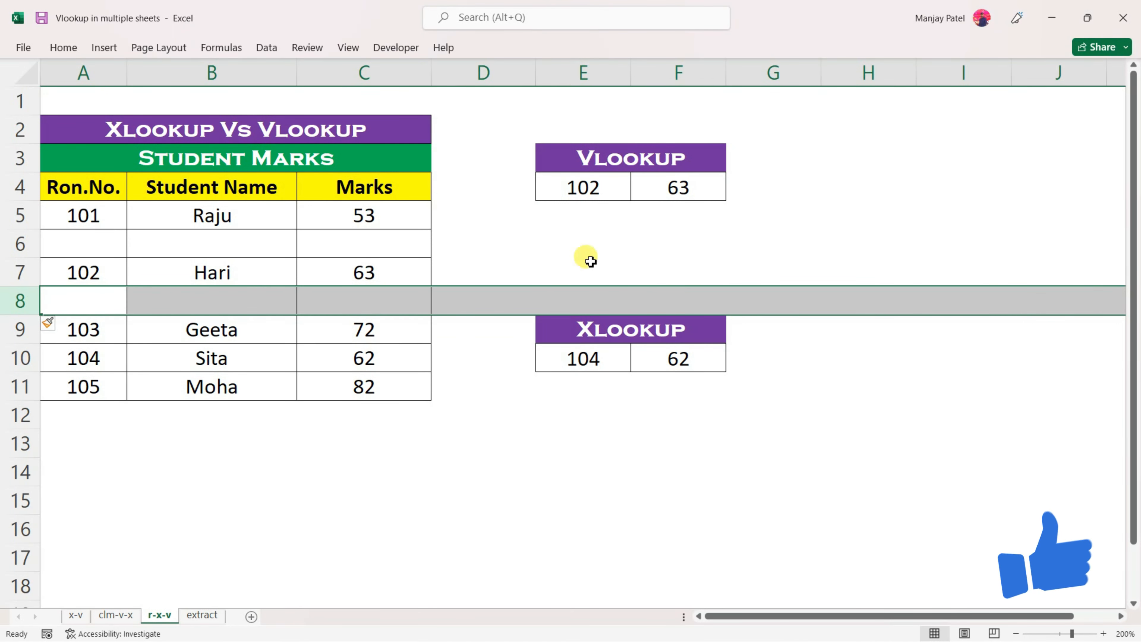
Choose a blank entry as the roll number in E4 and in E10 to compare how VLOOKUP and XLOOKUP handle it
{"action": "left_click", "coordinate": [592, 177]}
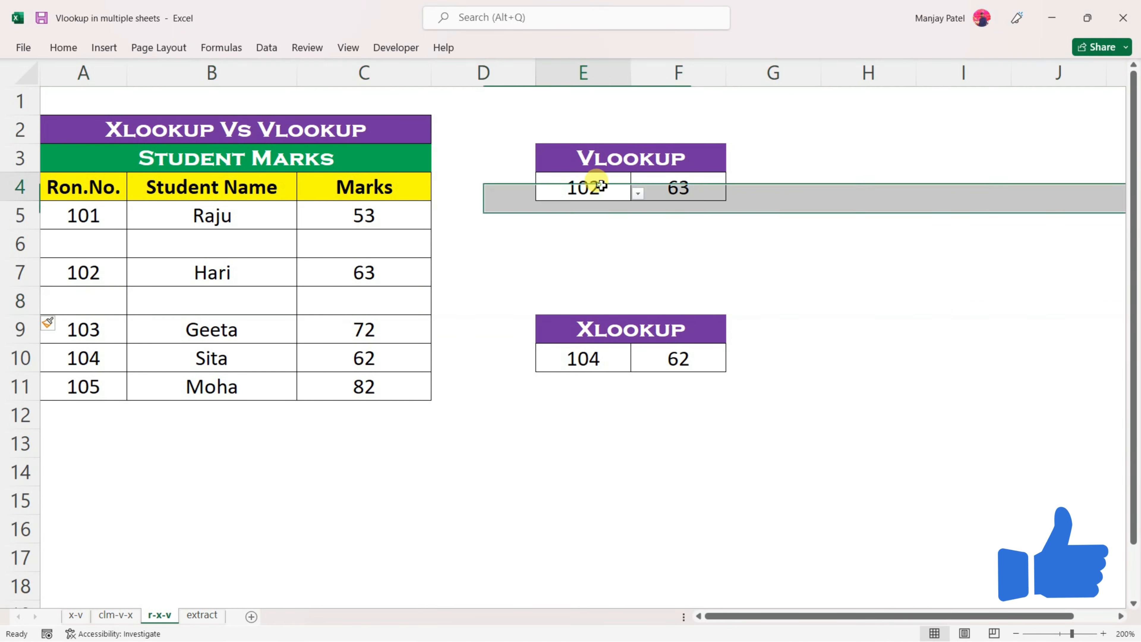
{"action": "left_click", "coordinate": [637, 195]}
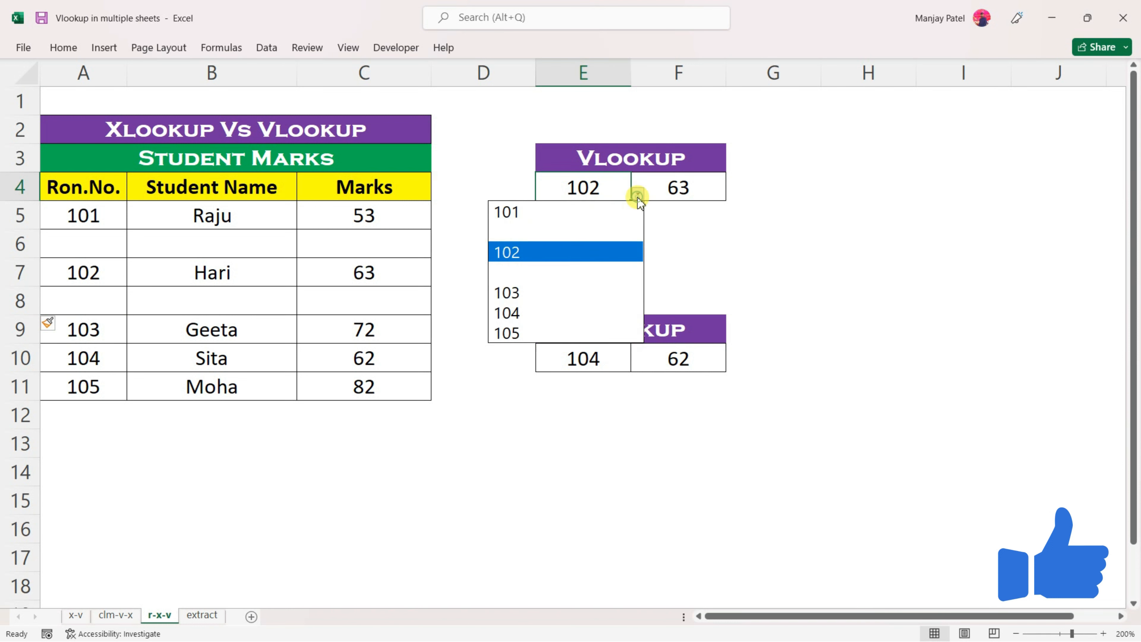
{"action": "left_click", "coordinate": [543, 235]}
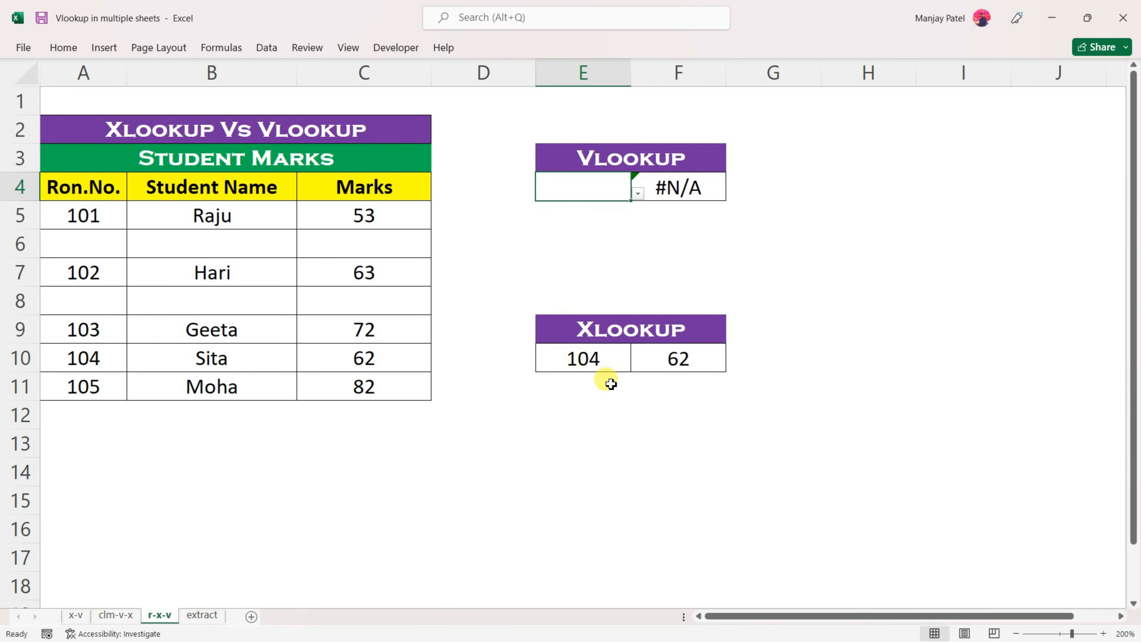
{"action": "left_click", "coordinate": [613, 359]}
{"action": "left_click", "coordinate": [637, 365]}
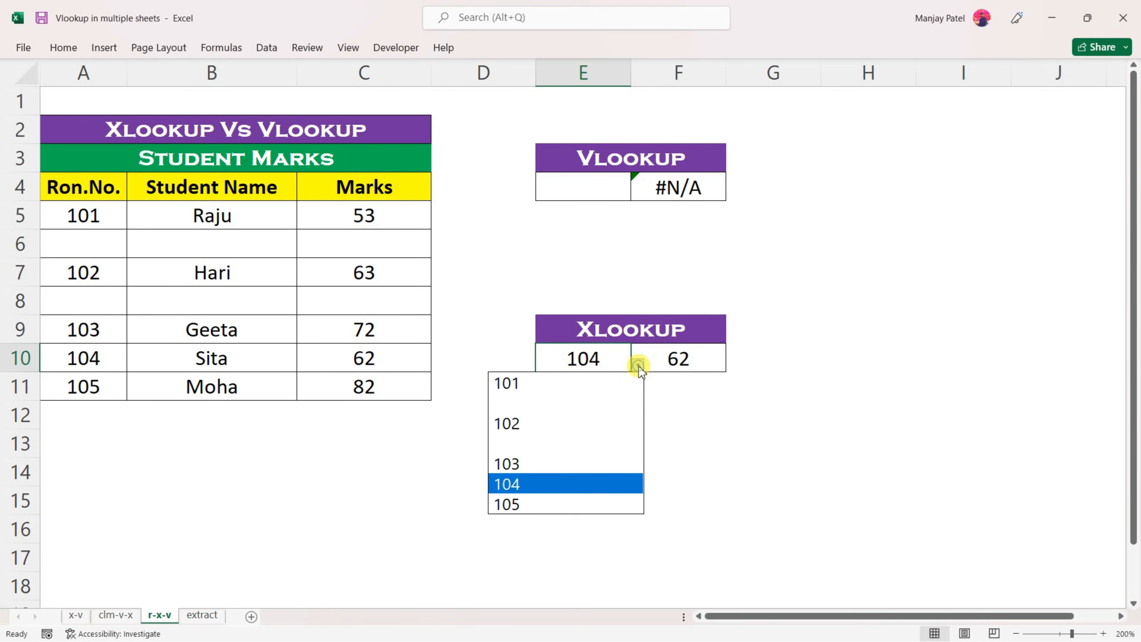
{"action": "left_click", "coordinate": [528, 400]}
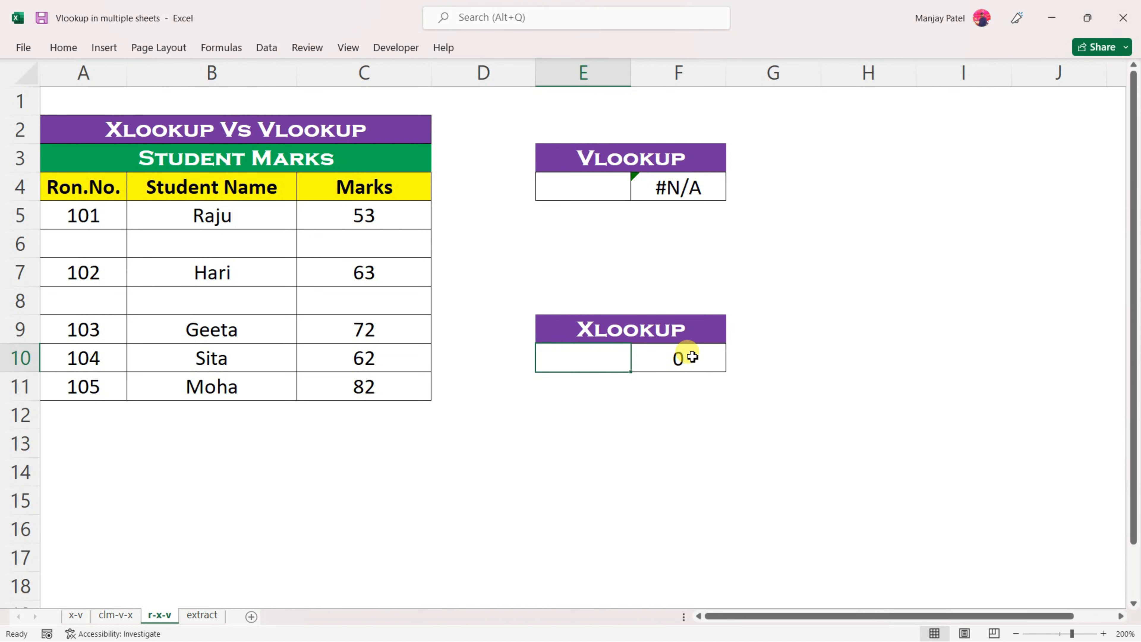
On the extract sheet, begin a VLOOKUP formula in cell F4 with E4 as the lookup value
{"action": "left_click", "coordinate": [202, 614]}
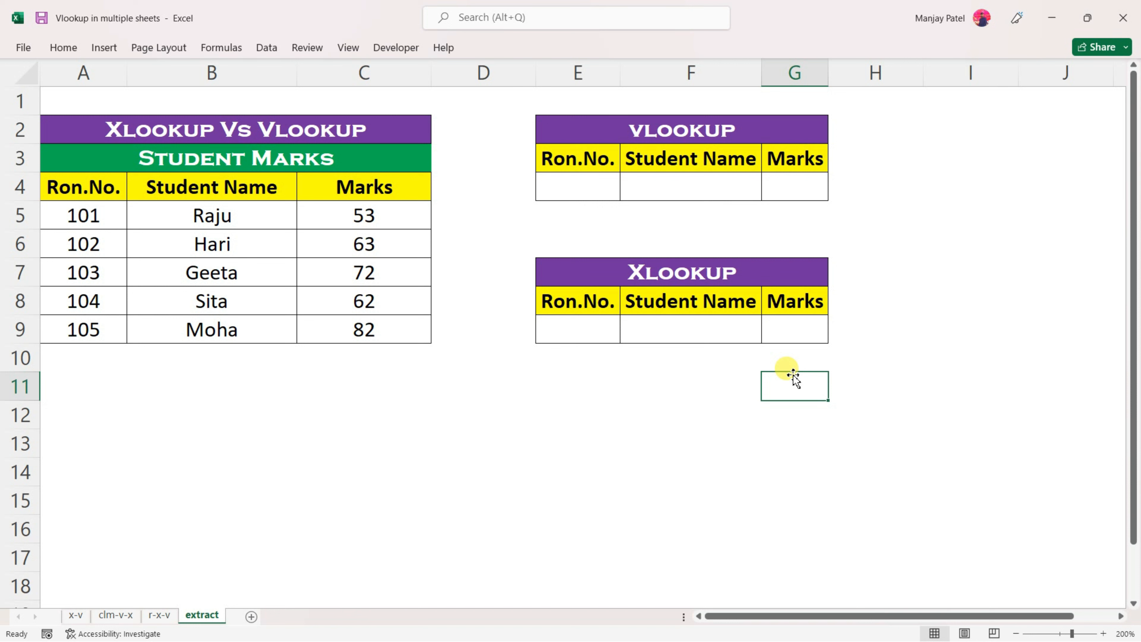
{"action": "left_click", "coordinate": [693, 189]}
{"action": "type", "text": "="}
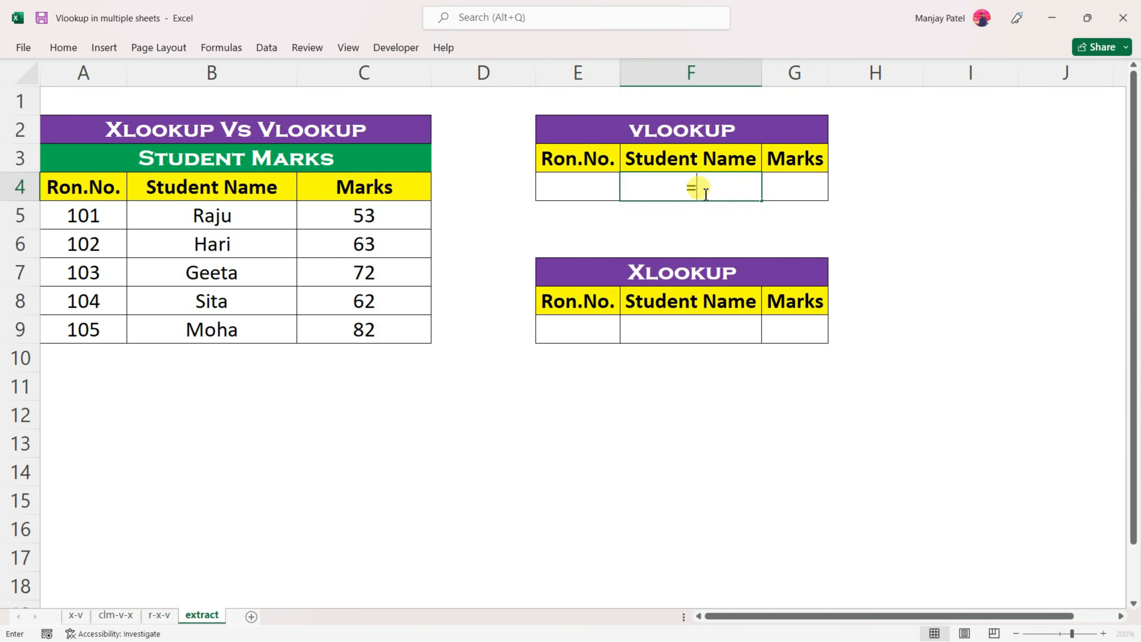
{"action": "type", "text": "VLO"}
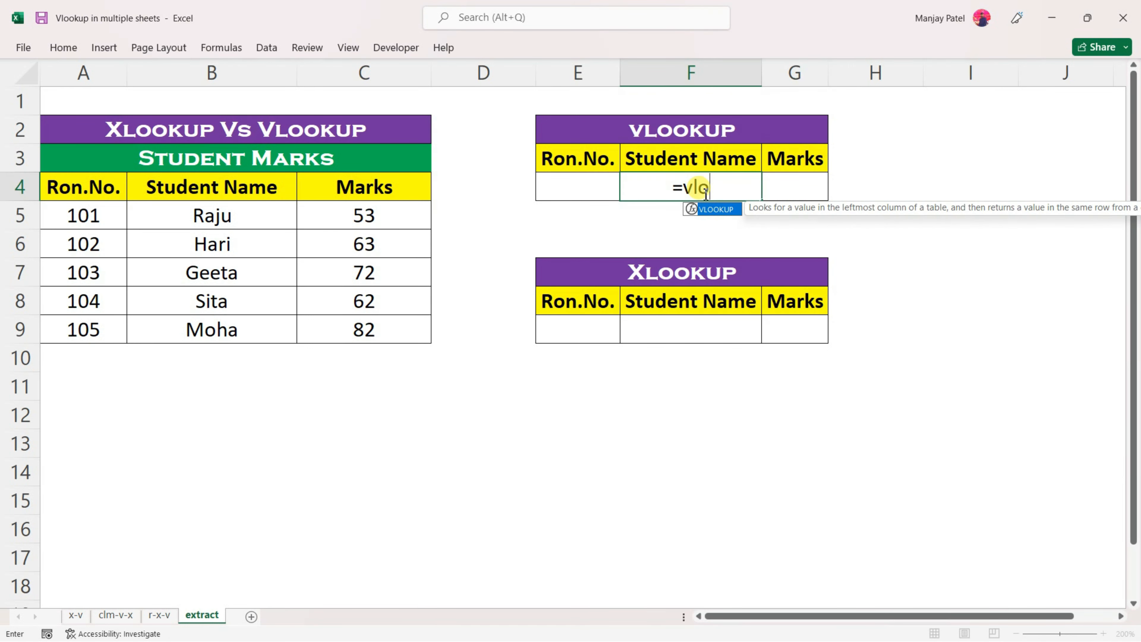
{"action": "key", "text": "Tab"}
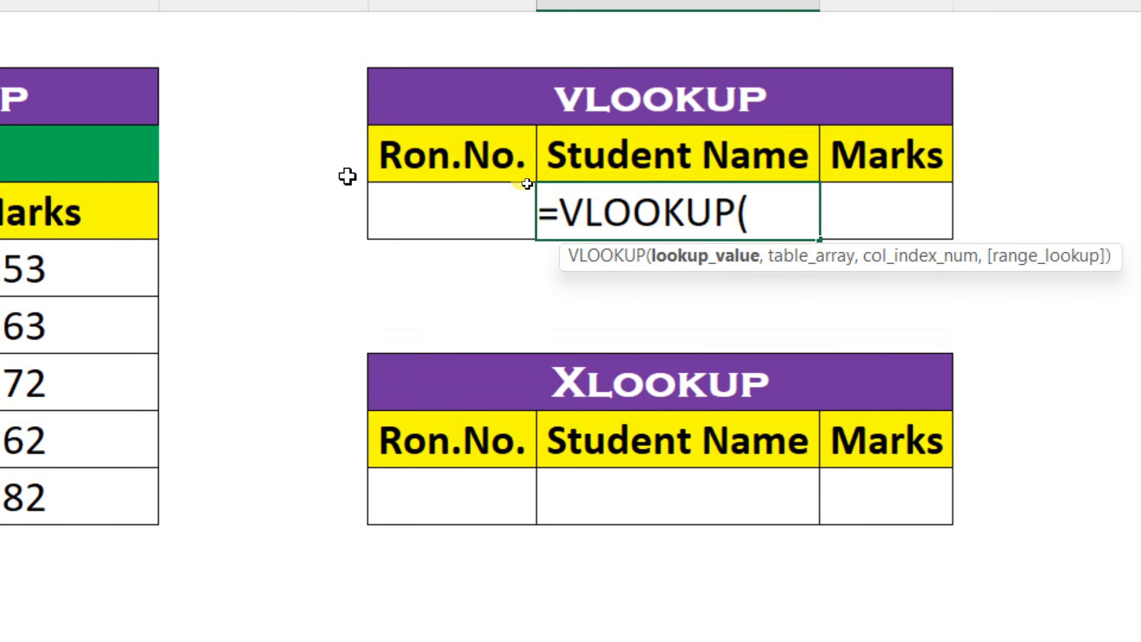
{"action": "left_click", "coordinate": [472, 206]}
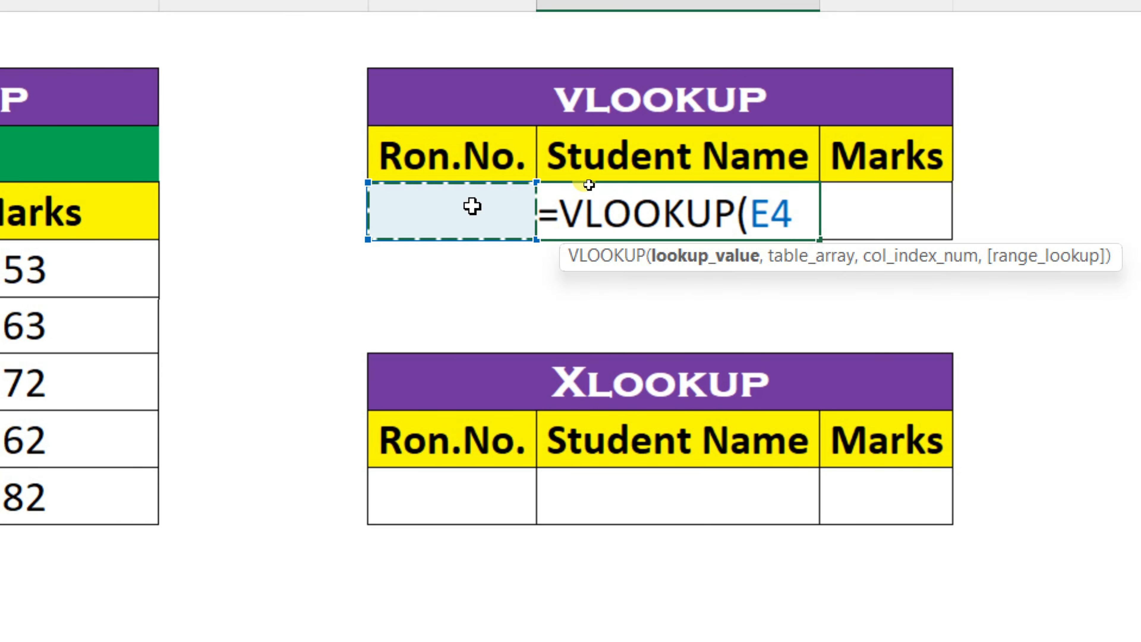
{"action": "type", "text": ","}
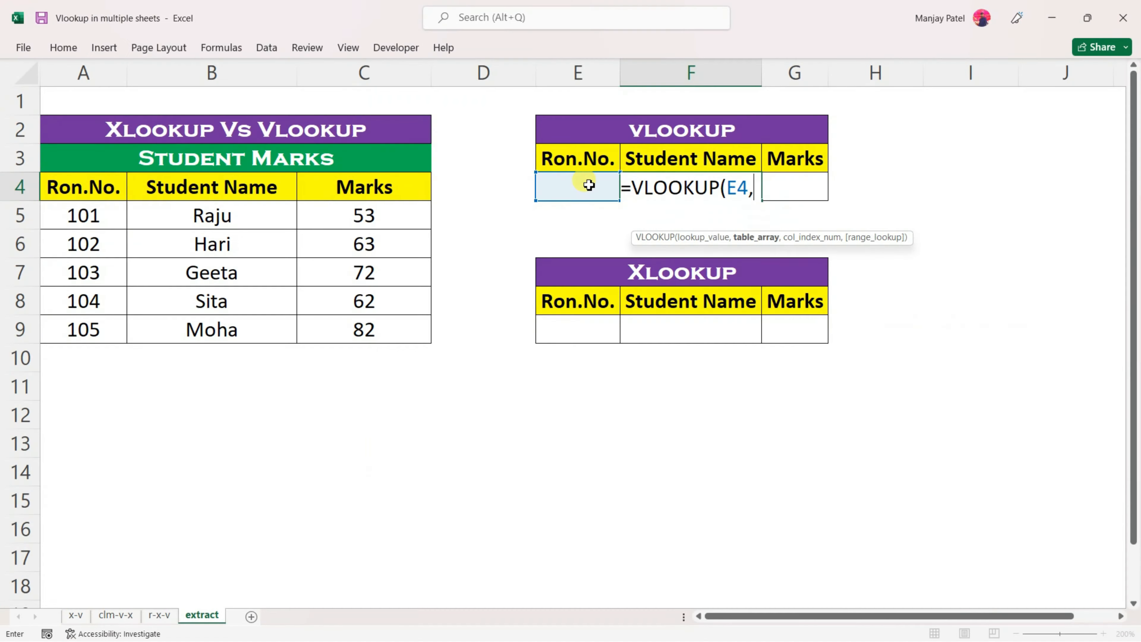
Complete the VLOOKUP formula with table array A4:C9, column index 2 and range lookup 0
{"action": "left_click_drag", "start_coordinate": [79, 184], "coordinate": [379, 316]}
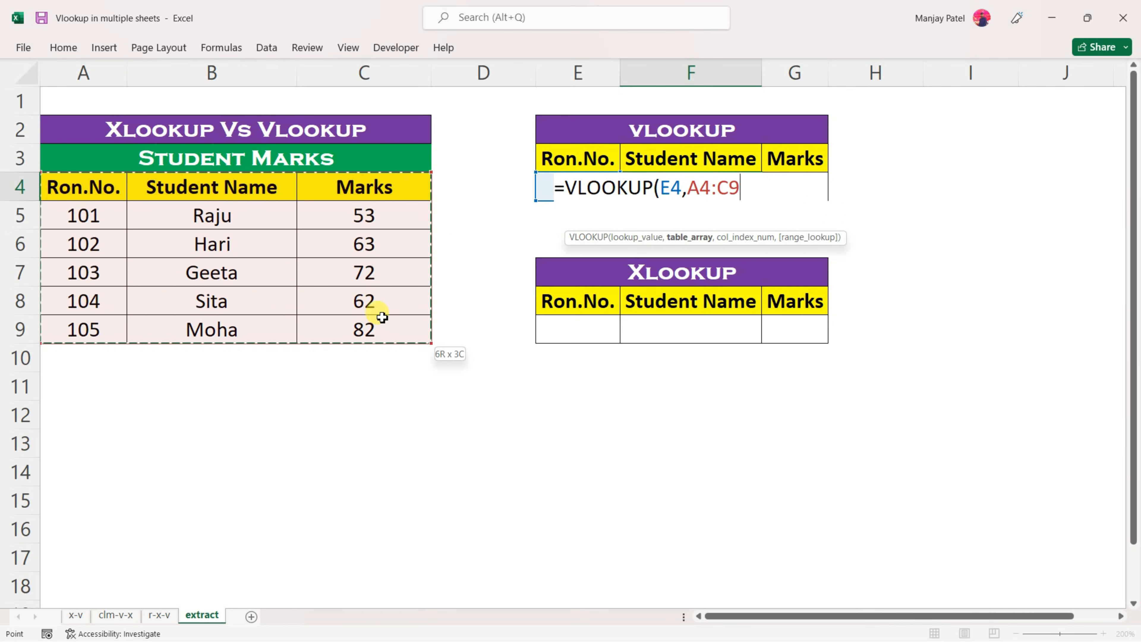
{"action": "type", "text": ","}
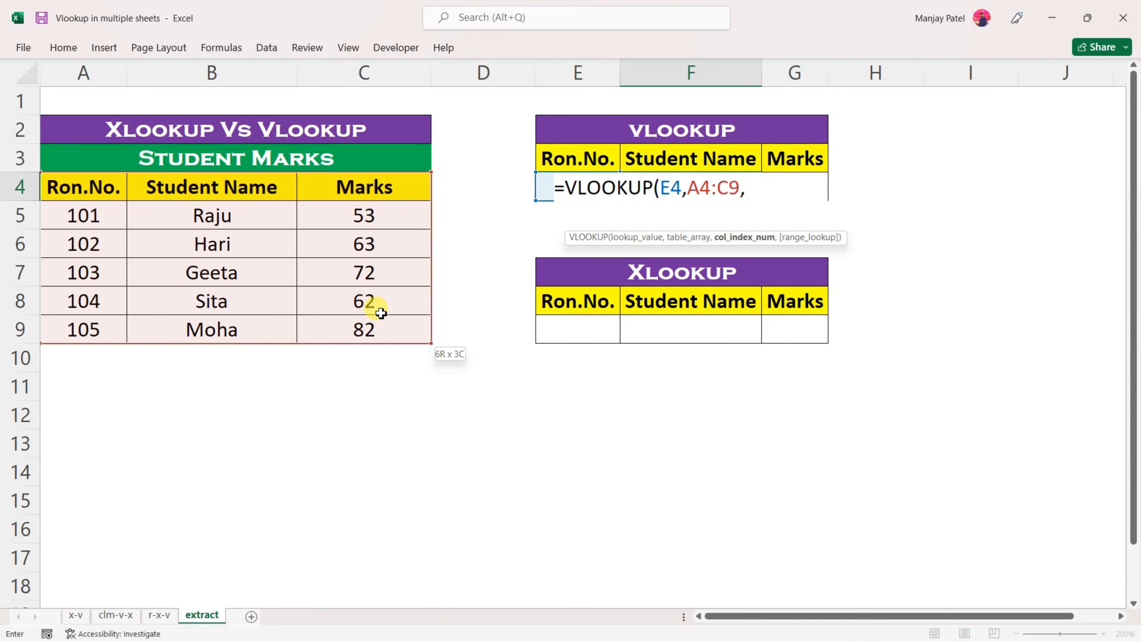
{"action": "type", "text": "2,0"}
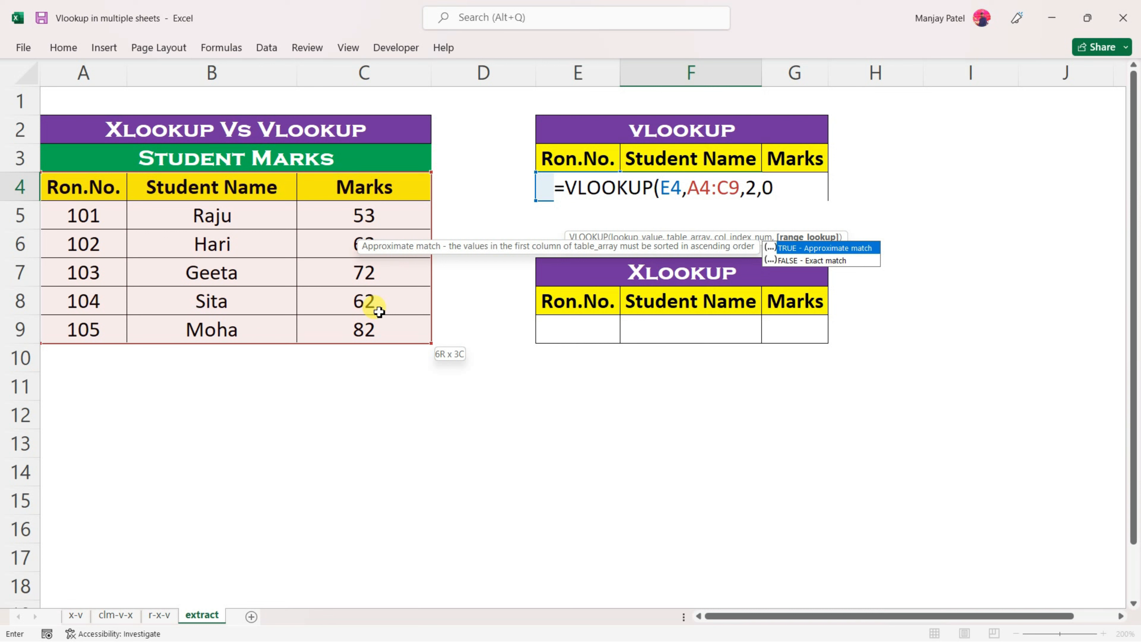
{"action": "type", "text": ")"}
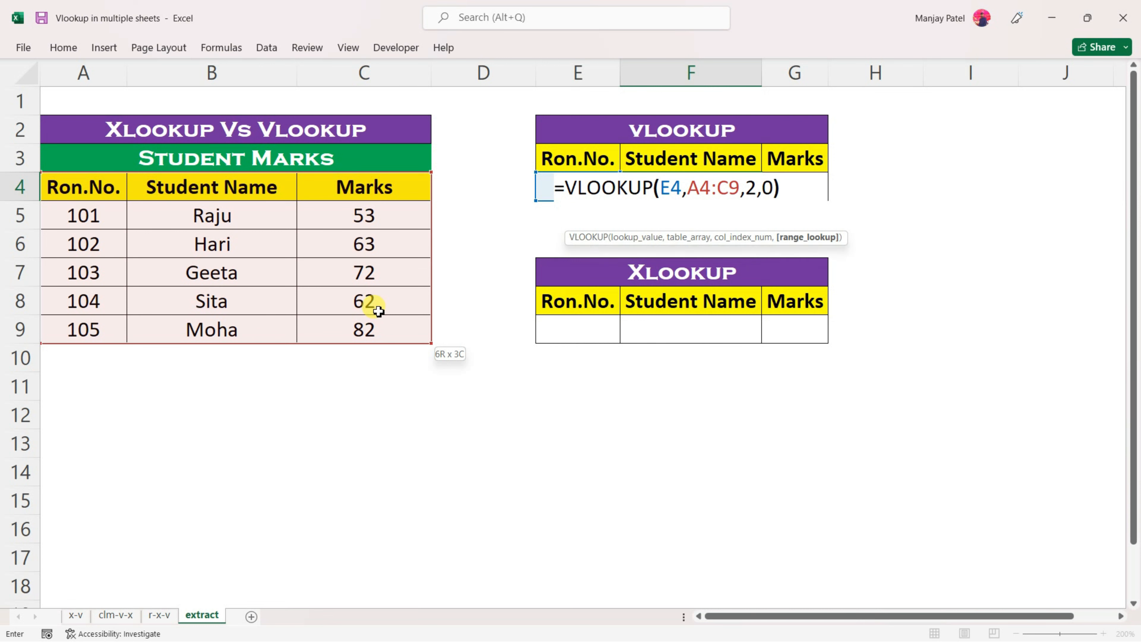
{"action": "key", "text": "Return"}
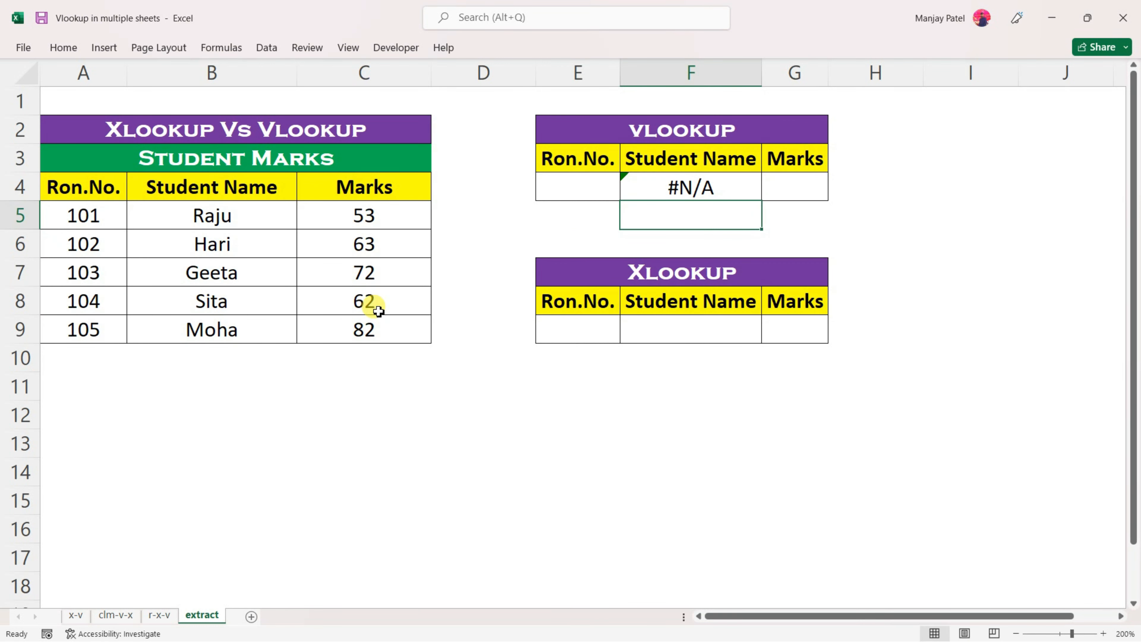
Choose roll number 102 in E4 and fill the VLOOKUP formula from F4 across to the Marks cell G4
{"action": "left_click", "coordinate": [592, 179]}
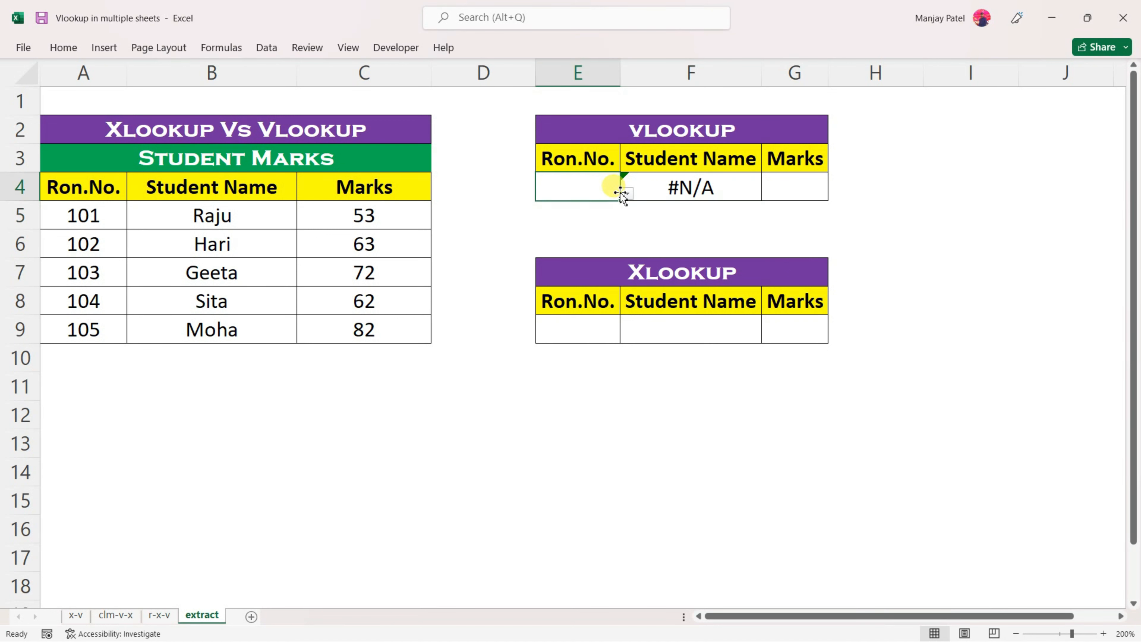
{"action": "left_click", "coordinate": [626, 193]}
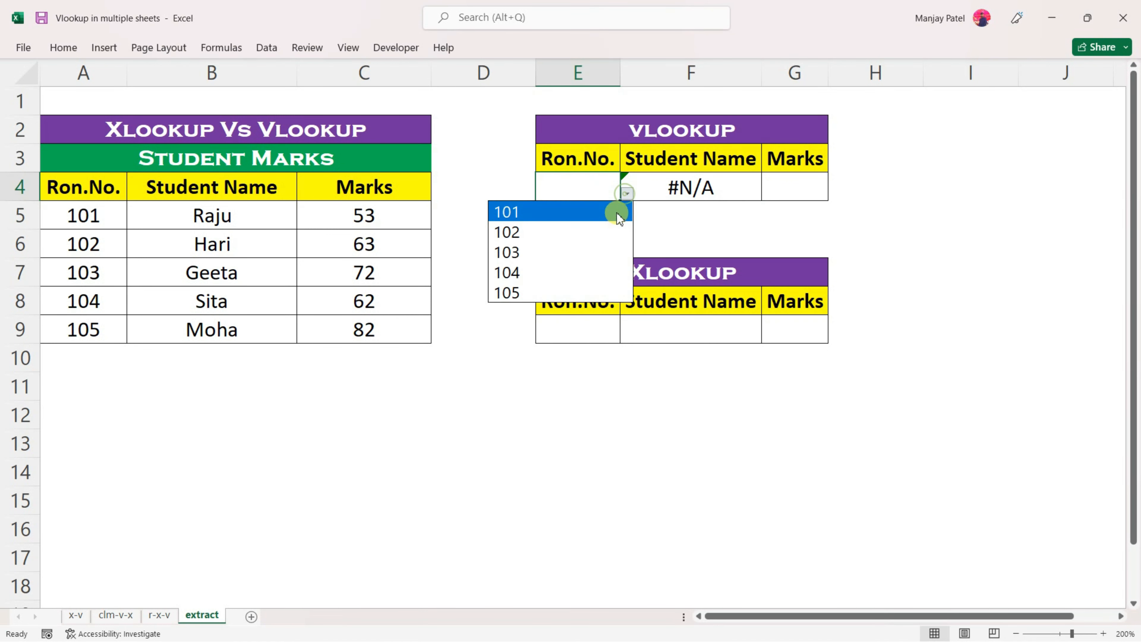
{"action": "left_click", "coordinate": [596, 229]}
{"action": "left_click", "coordinate": [738, 194]}
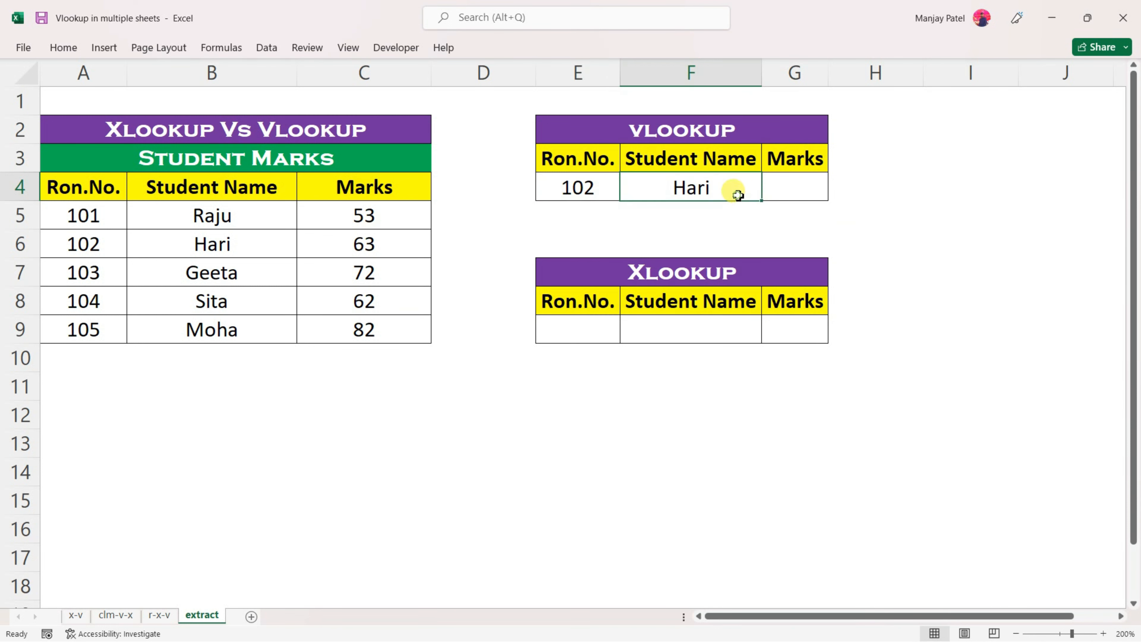
{"action": "left_click_drag", "start_coordinate": [762, 200], "coordinate": [804, 192]}
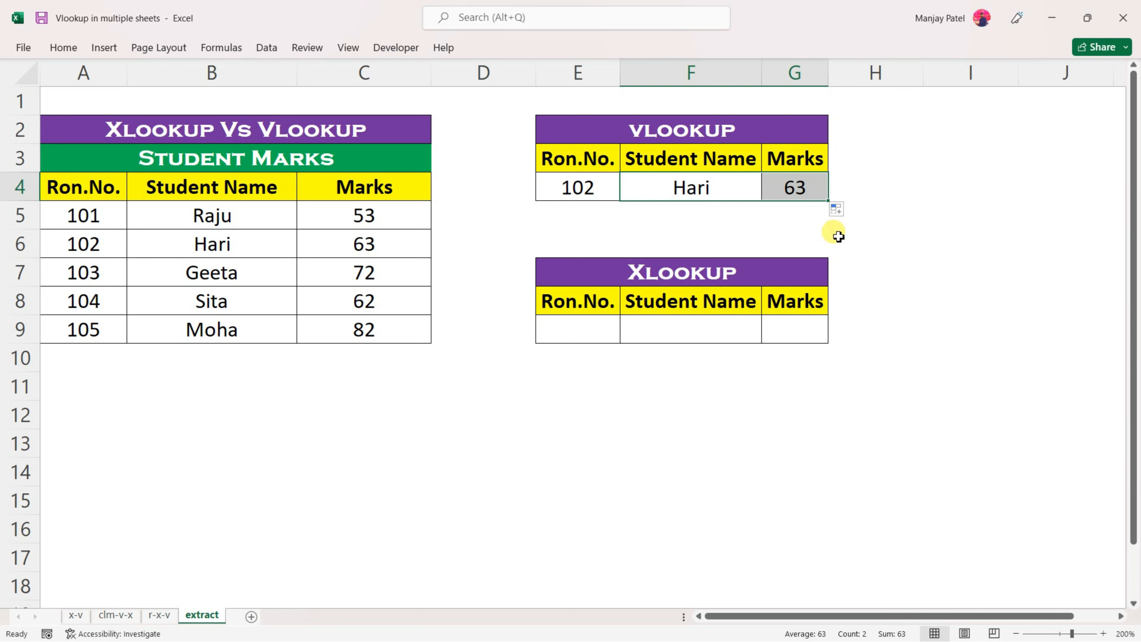
Choose 103 as the roll number in E4 to test the VLOOKUP name and marks results
{"action": "left_click", "coordinate": [583, 186]}
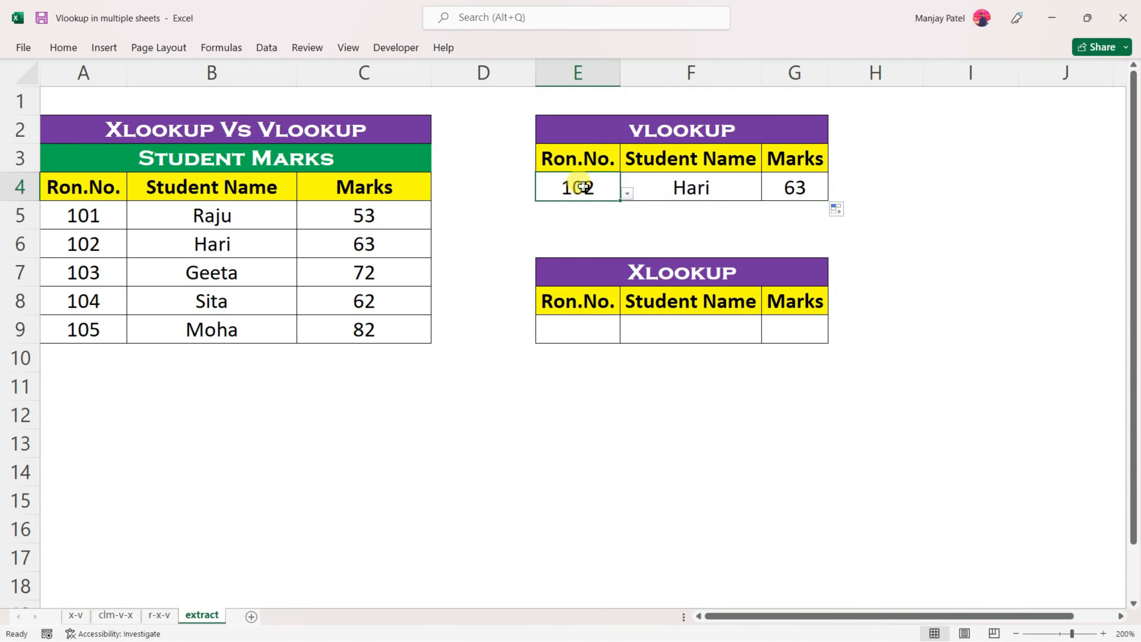
{"action": "left_click", "coordinate": [627, 194]}
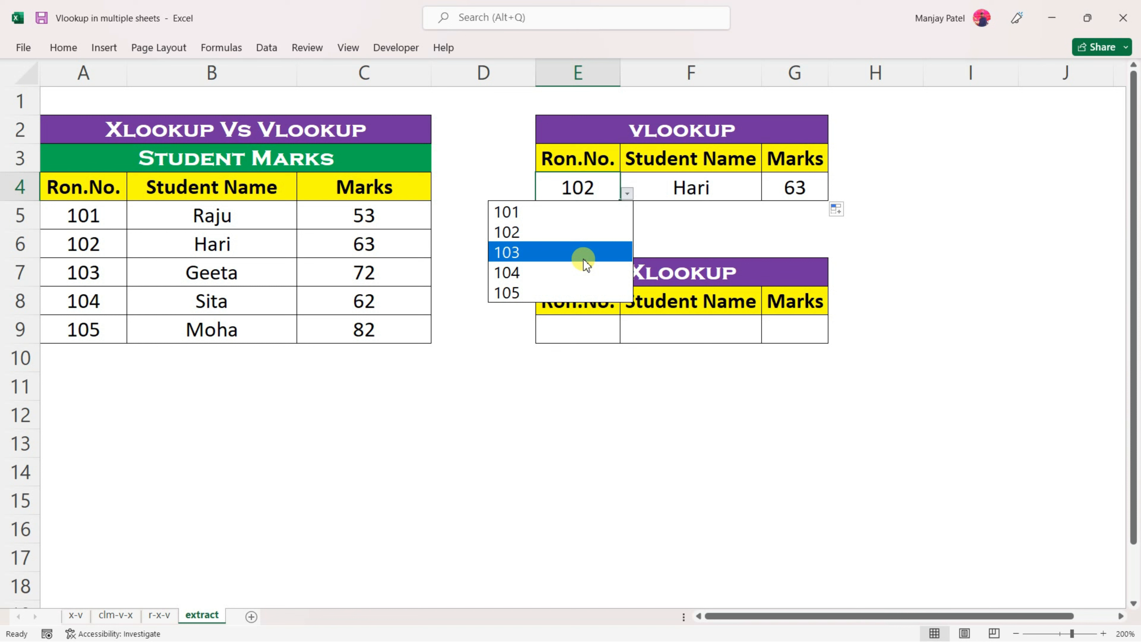
{"action": "left_click", "coordinate": [584, 263]}
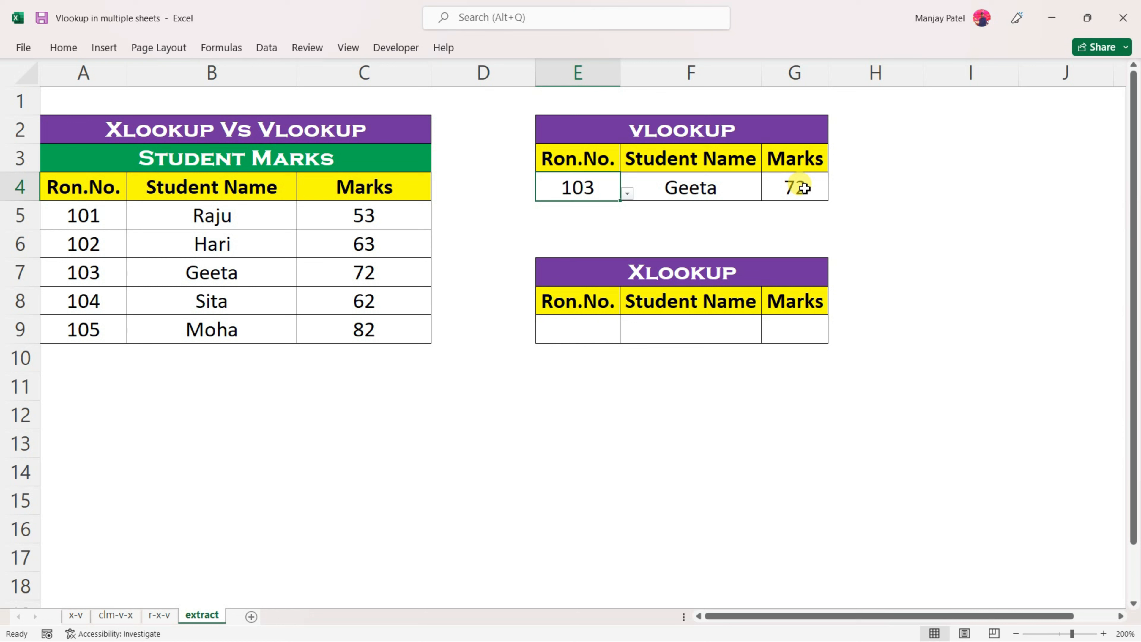
Inspect the VLOOKUP formulas in F4 and G4 to compare their lookup values and table arrays
{"action": "left_click", "coordinate": [719, 186]}
{"action": "double_click", "coordinate": [719, 186]}
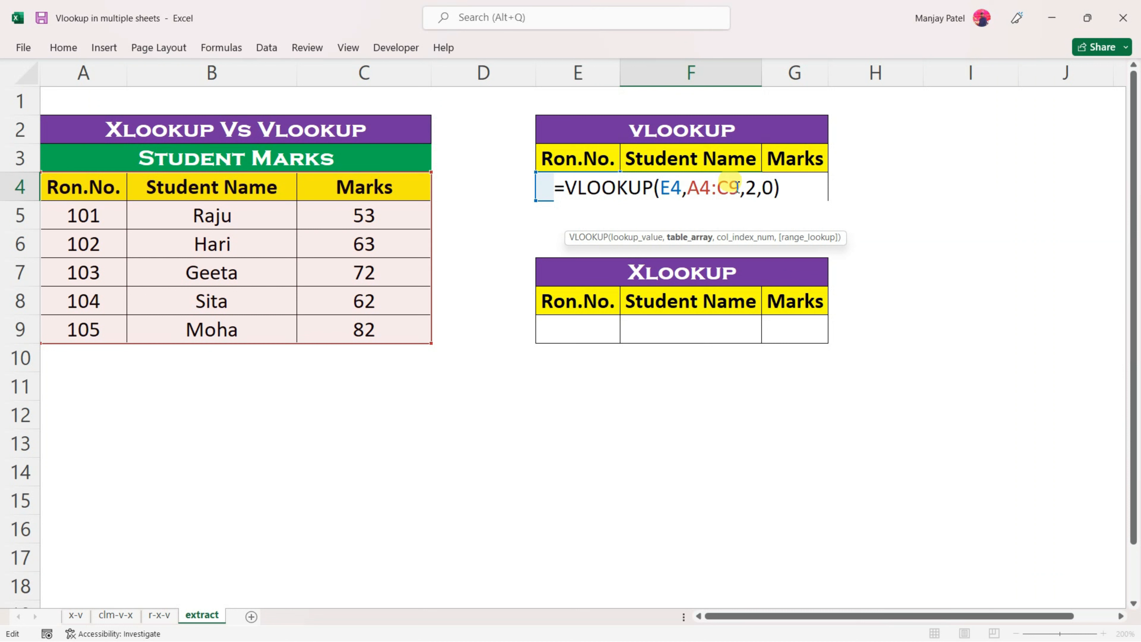
{"action": "key", "text": "Escape"}
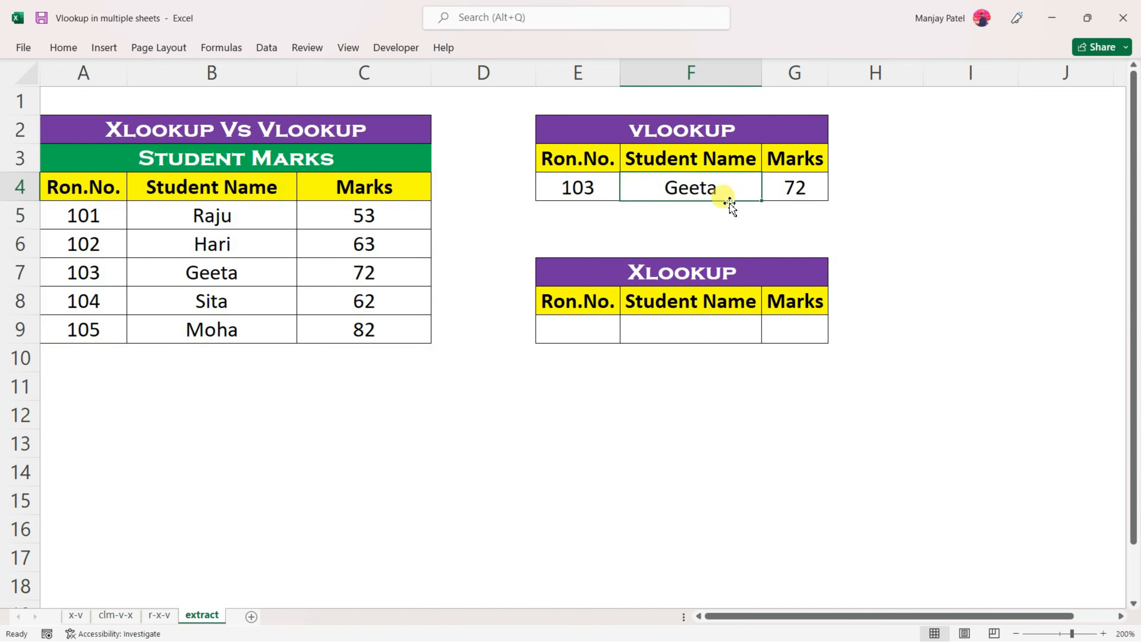
{"action": "double_click", "coordinate": [793, 189]}
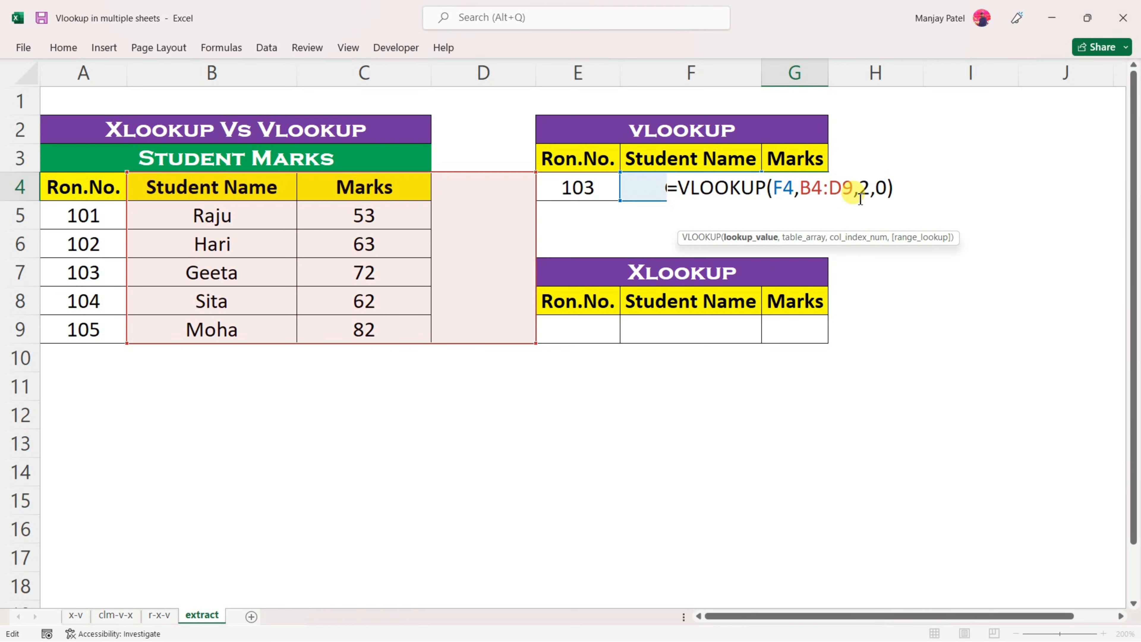
{"action": "key", "text": "Escape"}
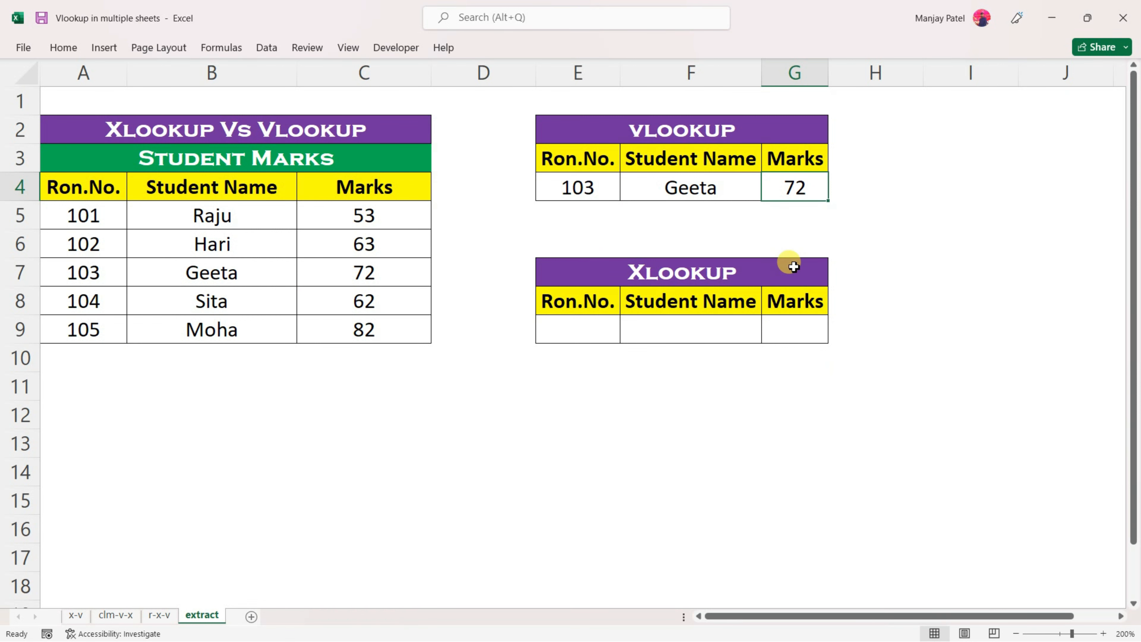
Begin an XLOOKUP formula in cell F9 with E9 as the lookup value
{"action": "left_click", "coordinate": [667, 339]}
{"action": "type", "text": "="}
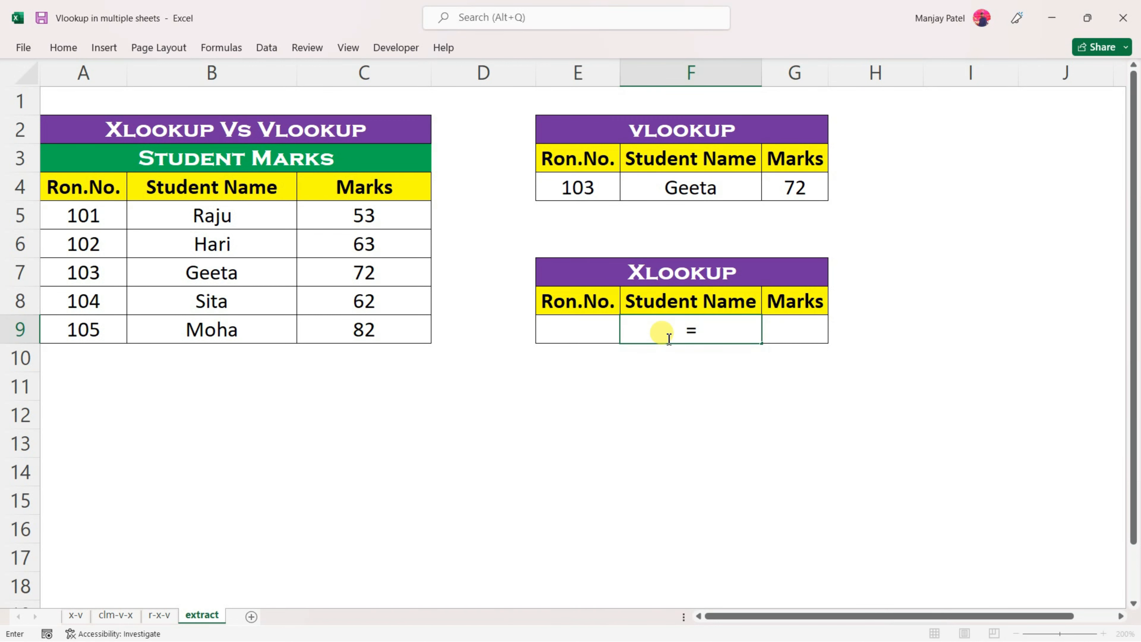
{"action": "type", "text": "xl"}
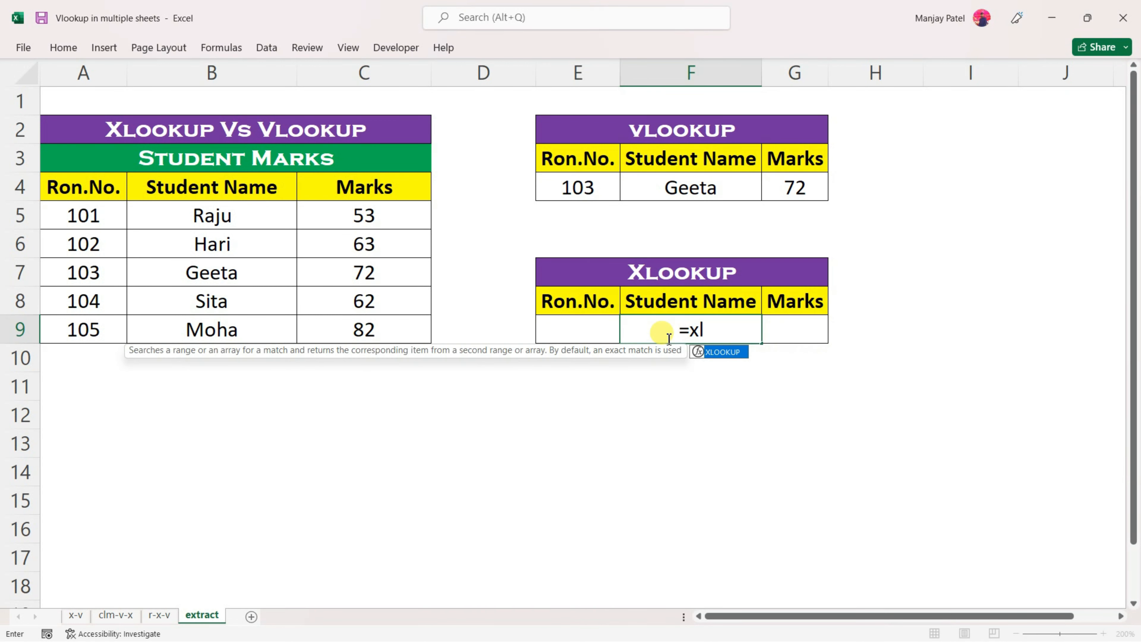
{"action": "type", "text": "ookup"}
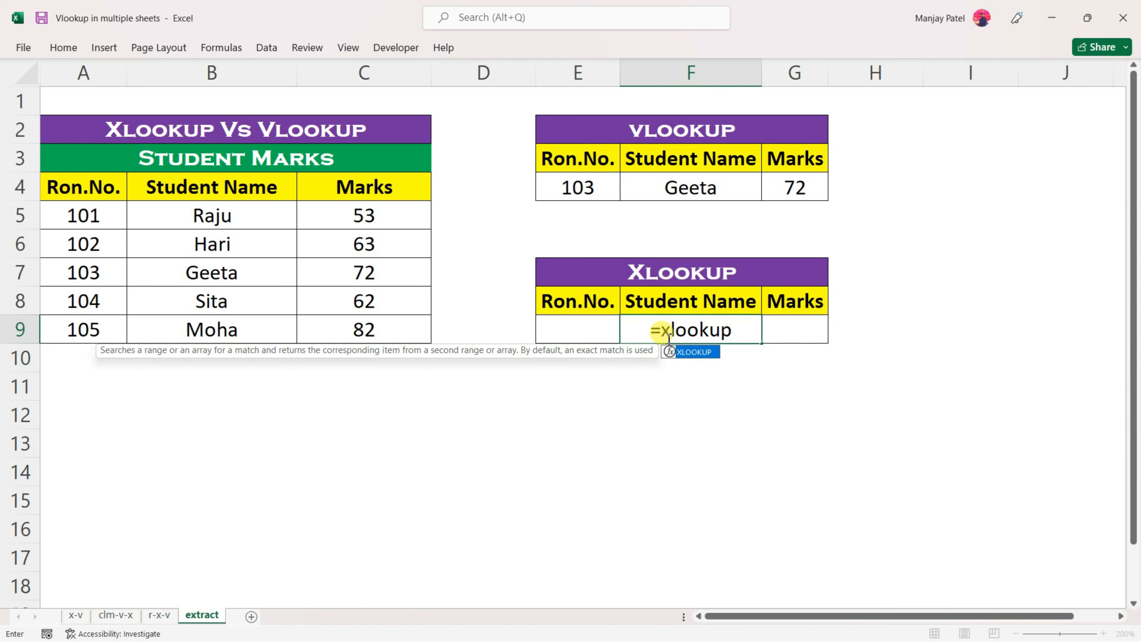
{"action": "type", "text": "("}
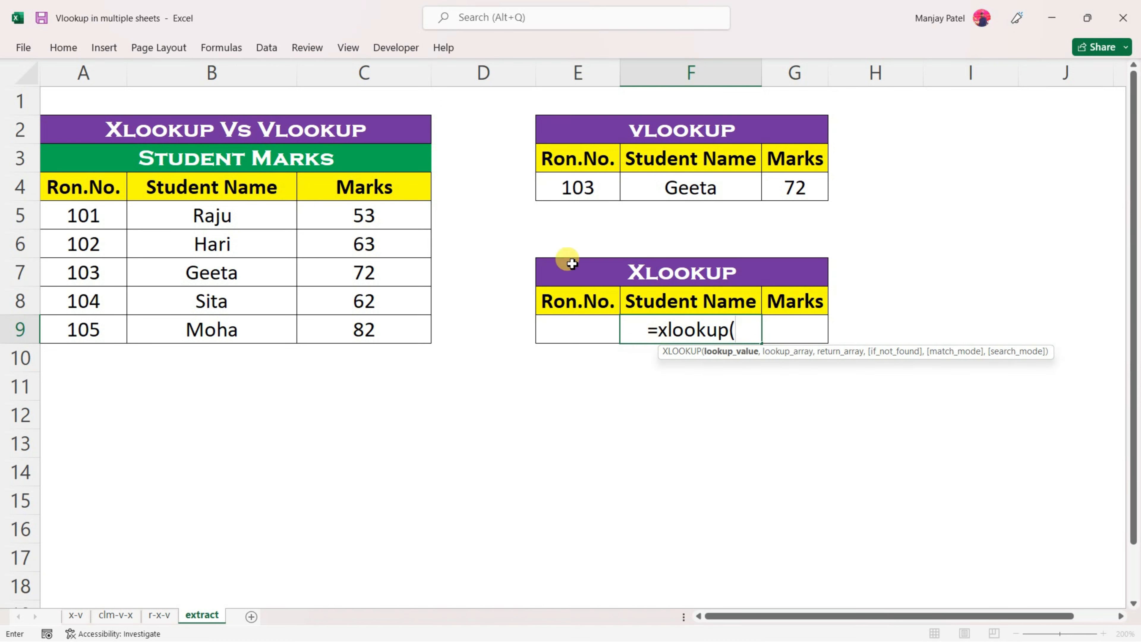
{"action": "left_click", "coordinate": [597, 331]}
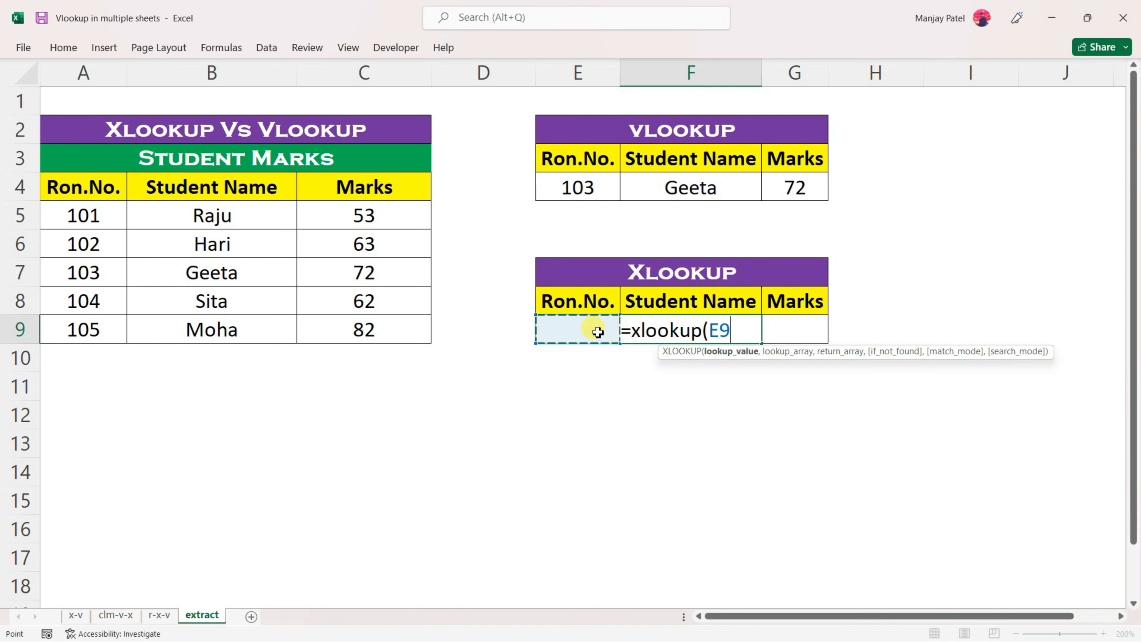
{"action": "type", "text": ","}
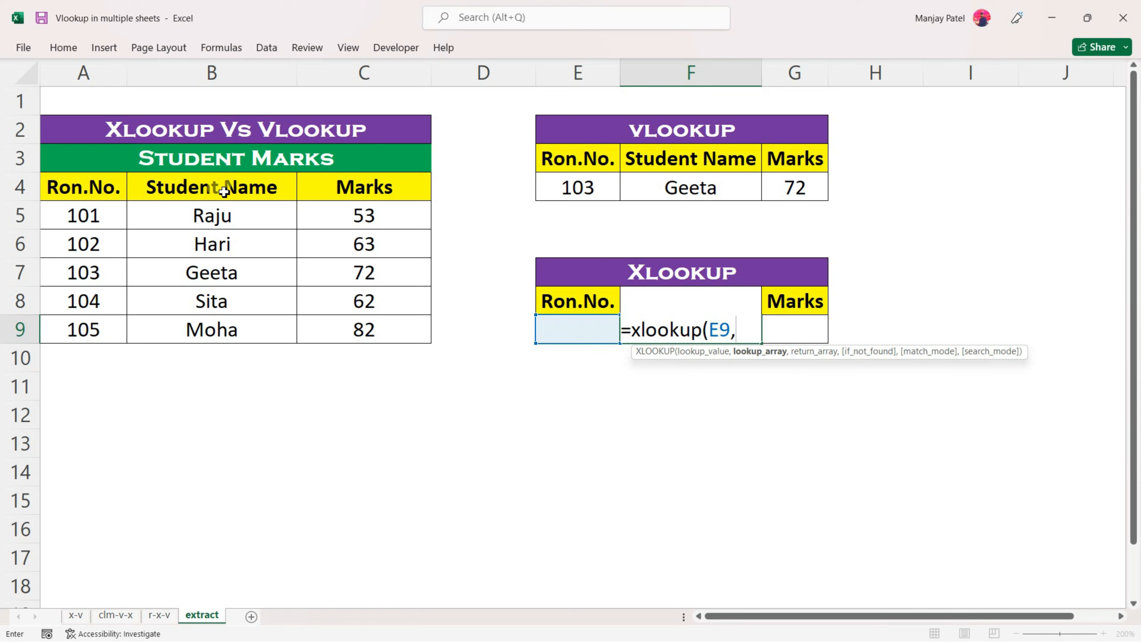
Complete the XLOOKUP formula with lookup array A5:A9 and return array B5:C9
{"action": "left_click_drag", "start_coordinate": [96, 214], "coordinate": [112, 335]}
{"action": "type", "text": ","}
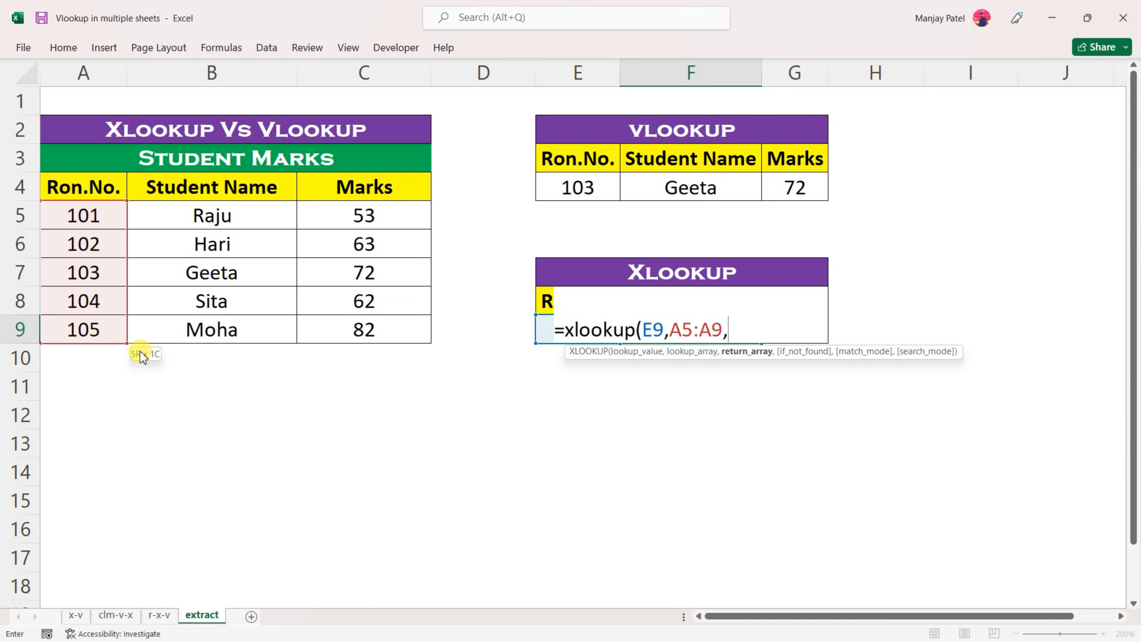
{"action": "left_click_drag", "start_coordinate": [197, 210], "coordinate": [364, 315]}
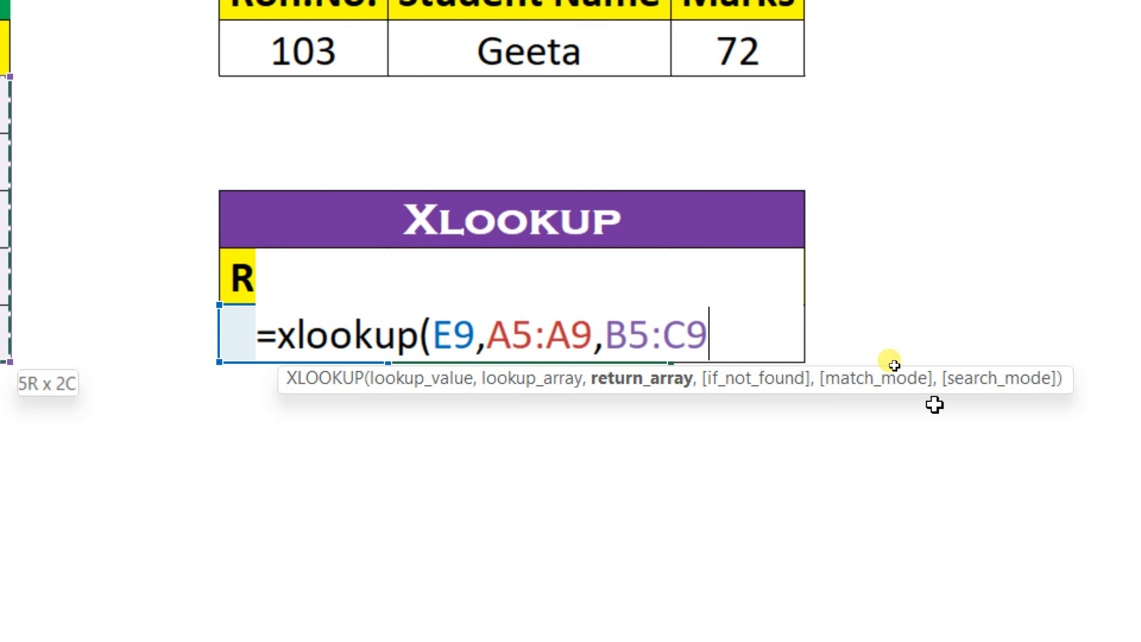
{"action": "type", "text": ")"}
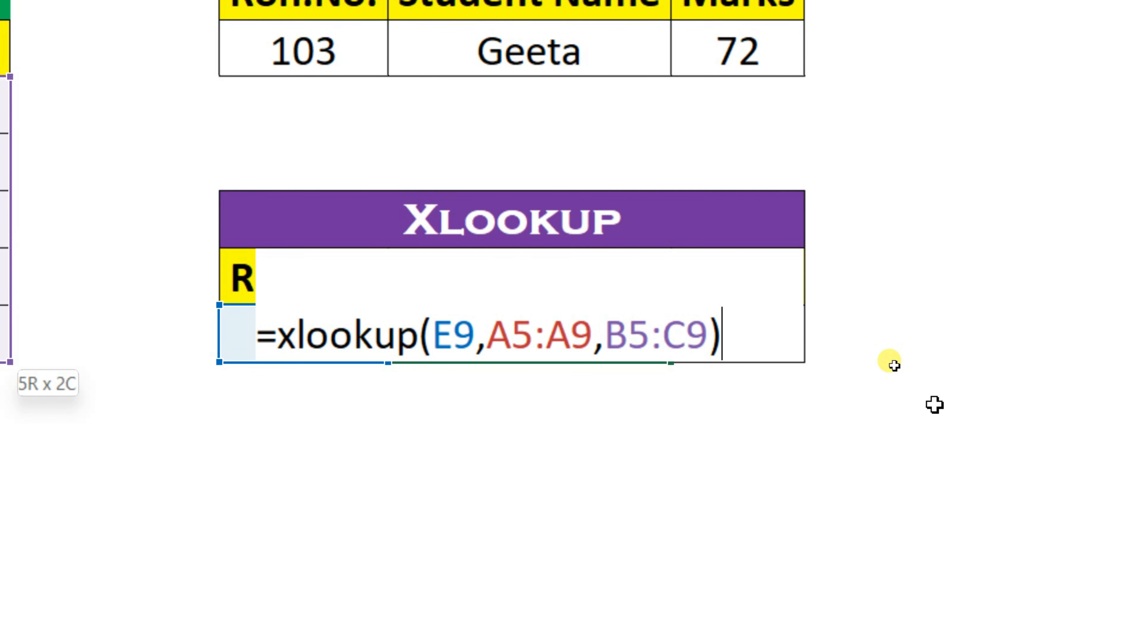
{"action": "key", "text": "Return"}
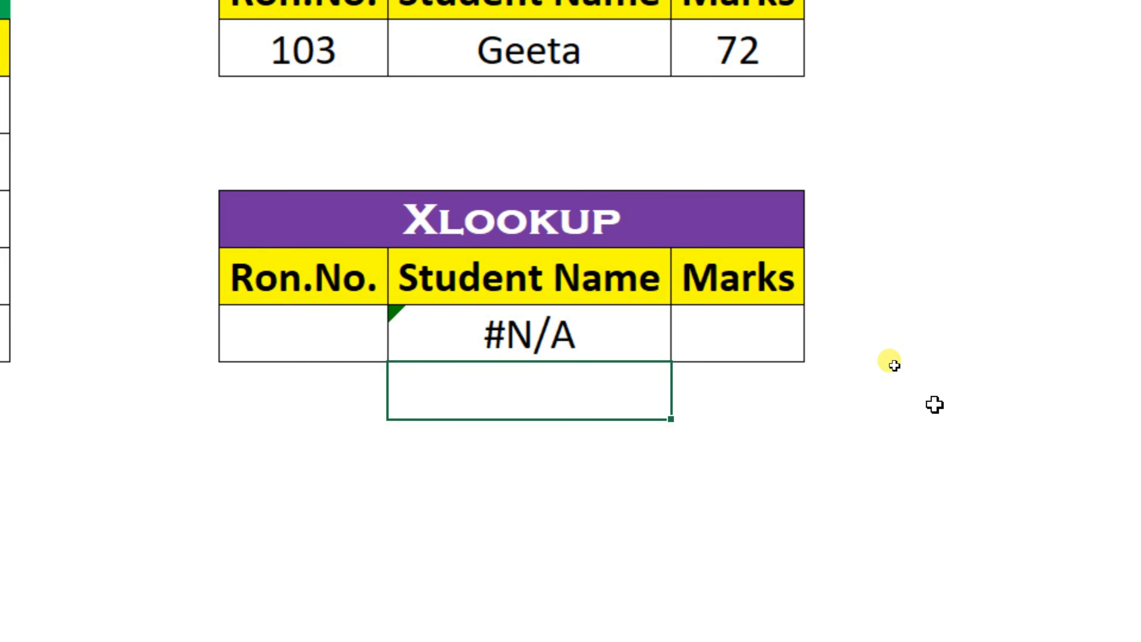
Choose 102 as the roll number in E9 of the Xlookup table
{"action": "left_click", "coordinate": [702, 375]}
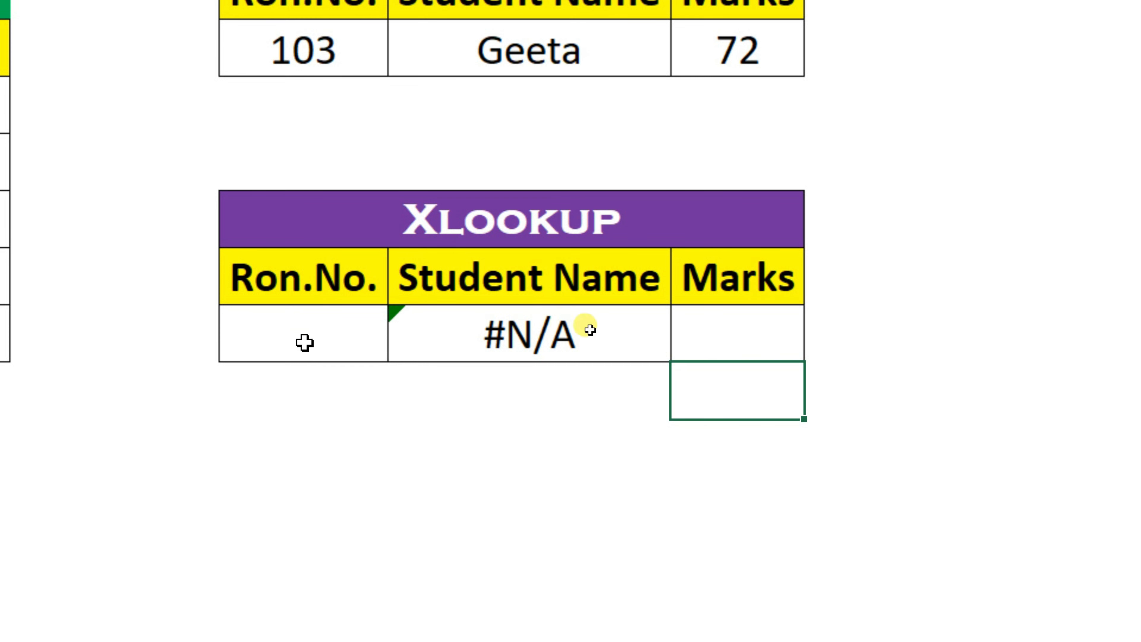
{"action": "left_click", "coordinate": [348, 324]}
{"action": "left_click", "coordinate": [414, 350]}
{"action": "left_click", "coordinate": [276, 315]}
{"action": "left_click", "coordinate": [402, 347]}
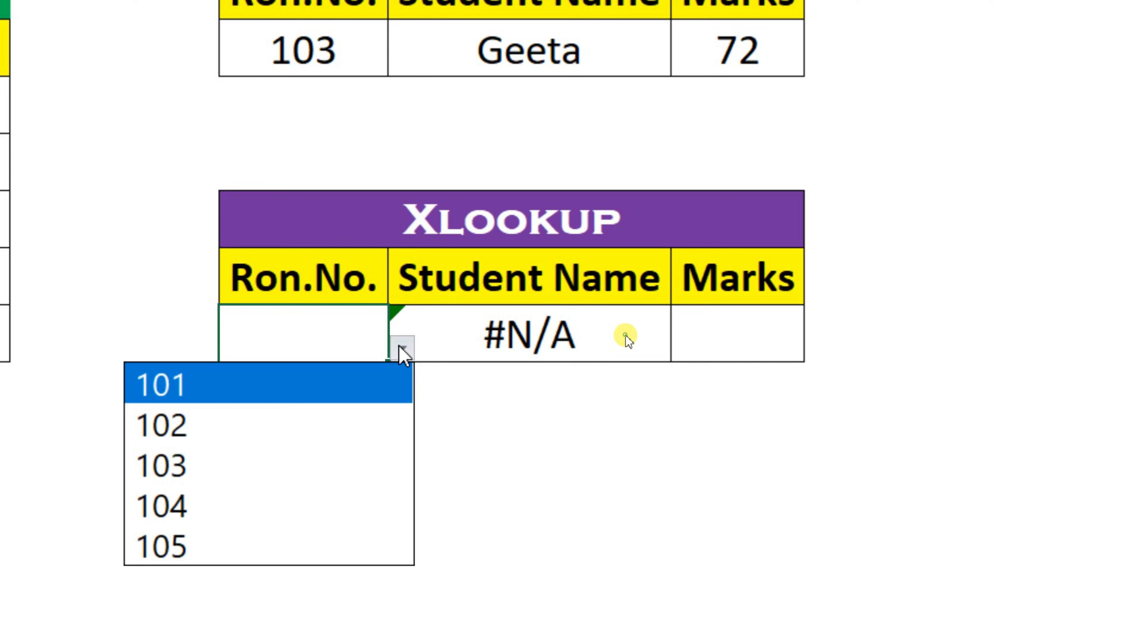
{"action": "left_click", "coordinate": [334, 433]}
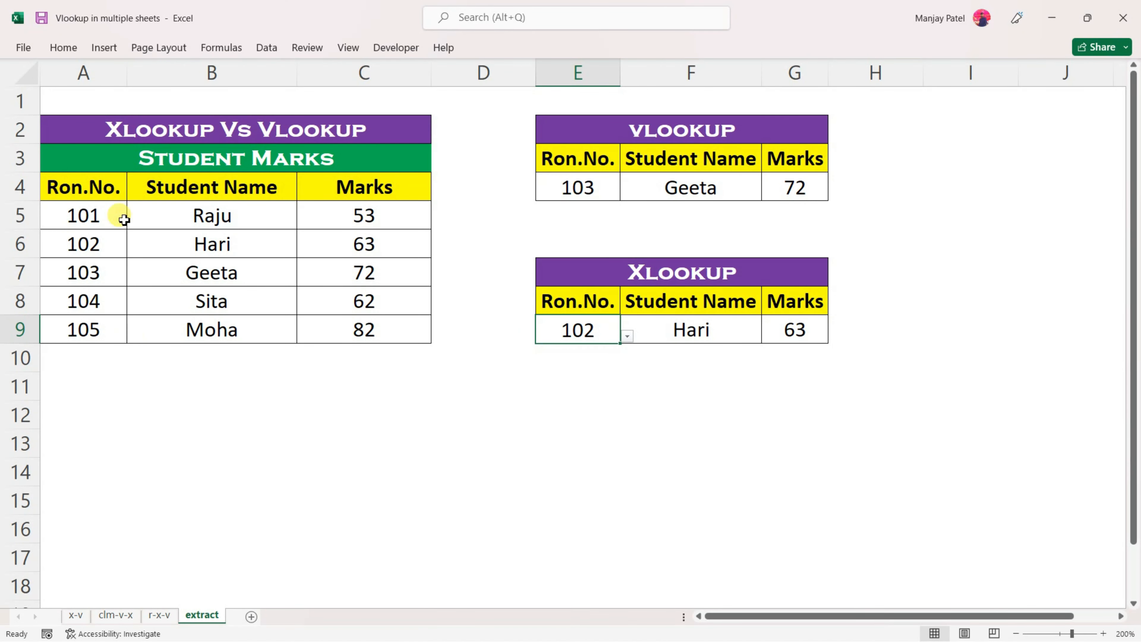
Clear the data validation rules from roll number cells E4 and E9
{"action": "left_click_drag", "start_coordinate": [102, 216], "coordinate": [115, 333]}
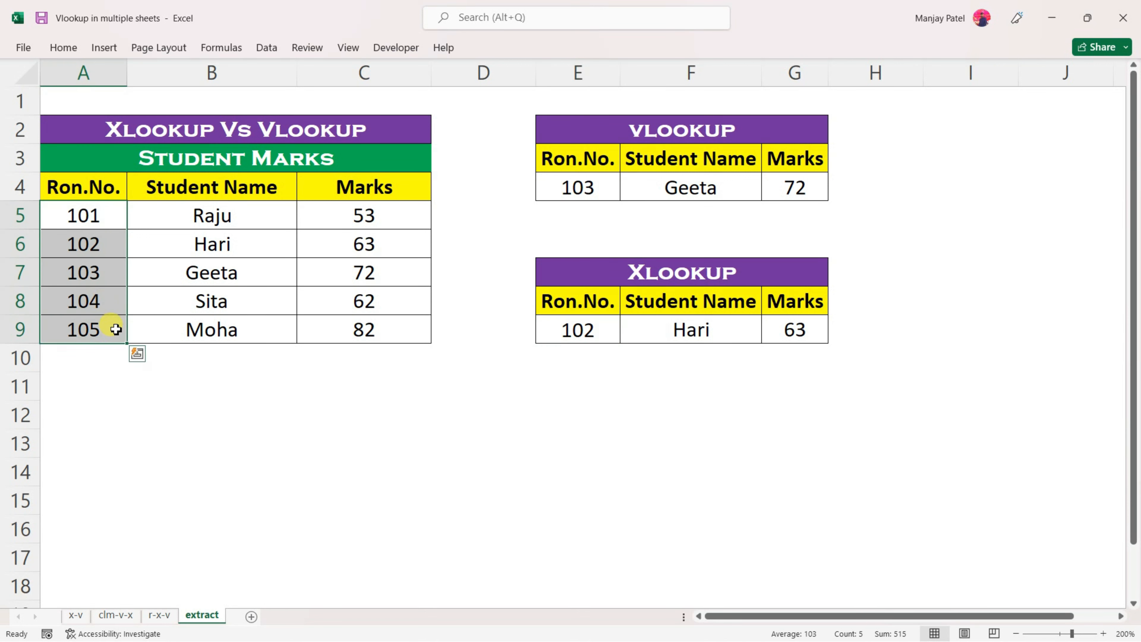
{"action": "left_click", "coordinate": [587, 330]}
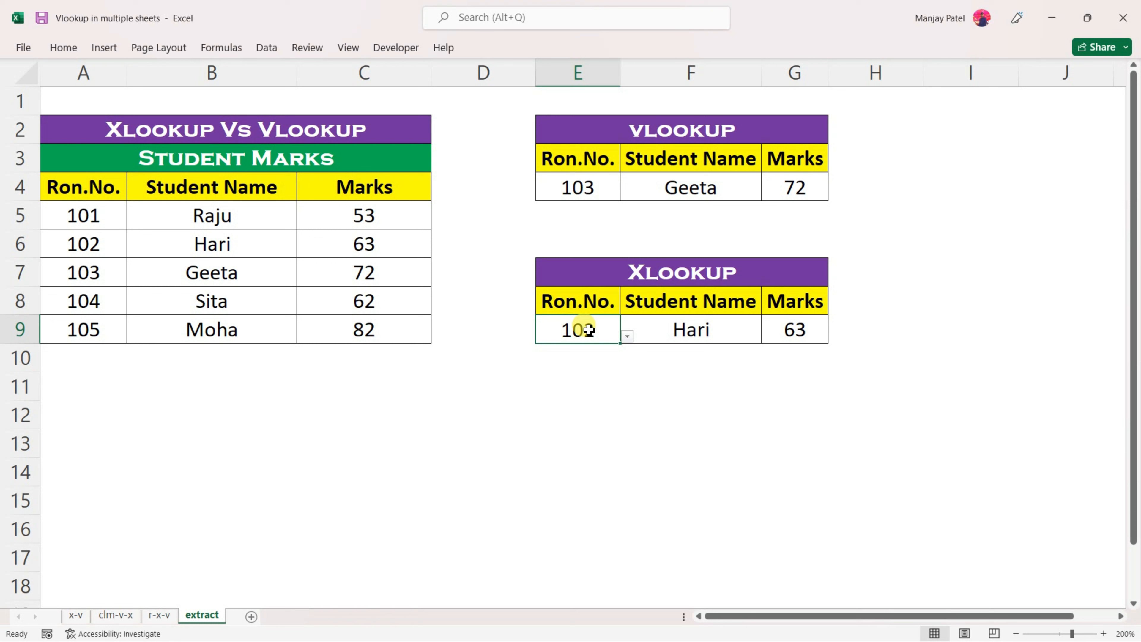
{"action": "left_click", "coordinate": [587, 186], "text": "ctrl"}
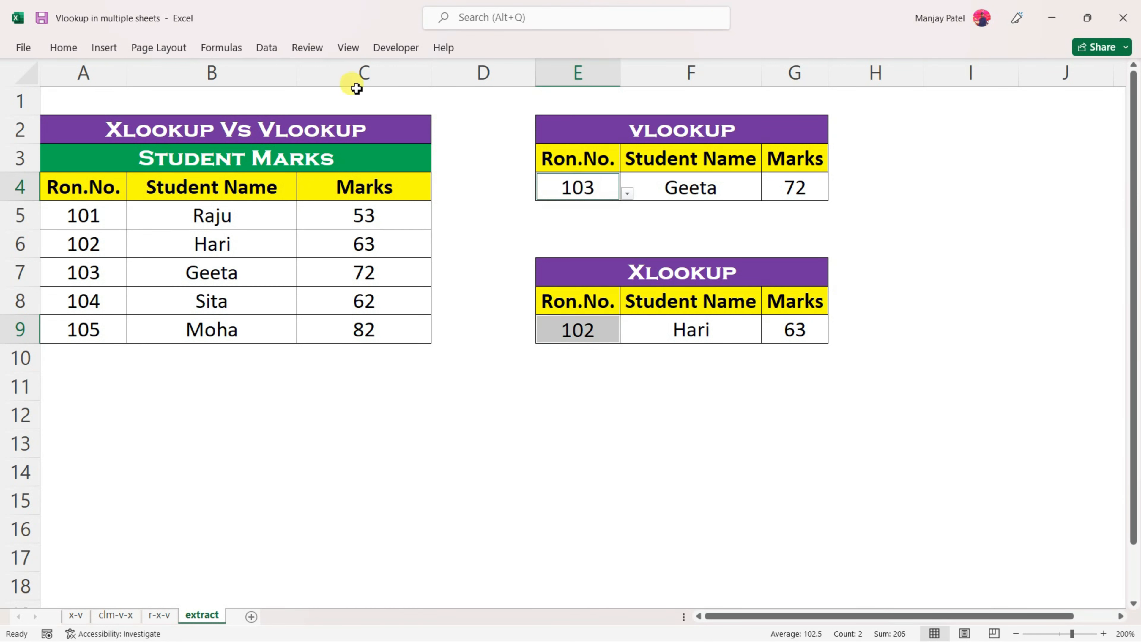
{"action": "left_click", "coordinate": [266, 53]}
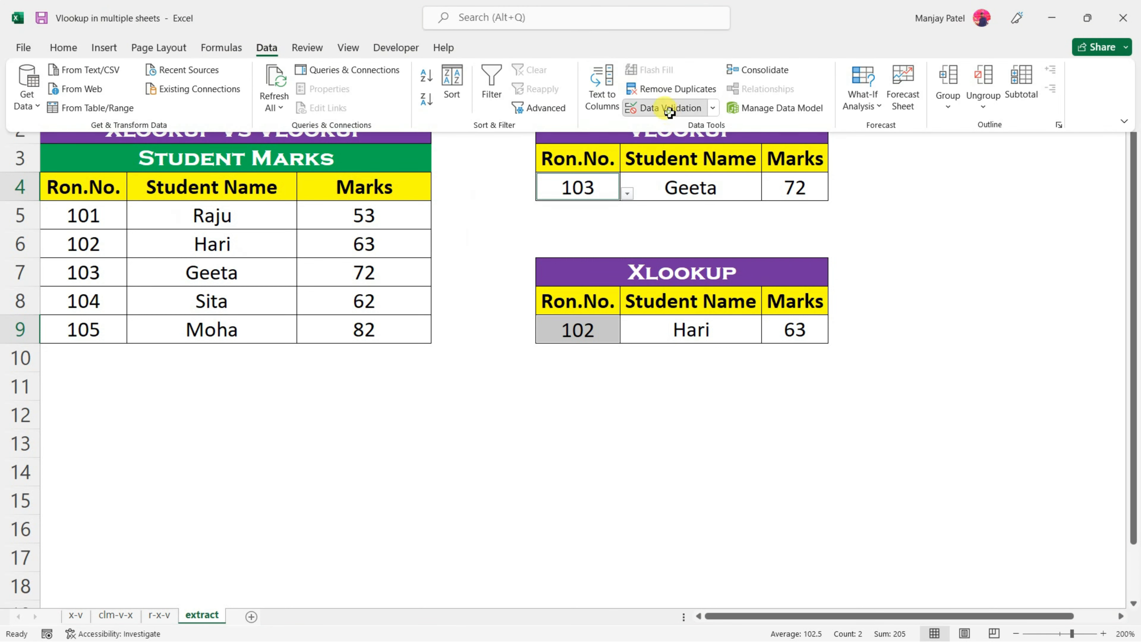
{"action": "left_click", "coordinate": [670, 108]}
{"action": "left_click", "coordinate": [160, 293]}
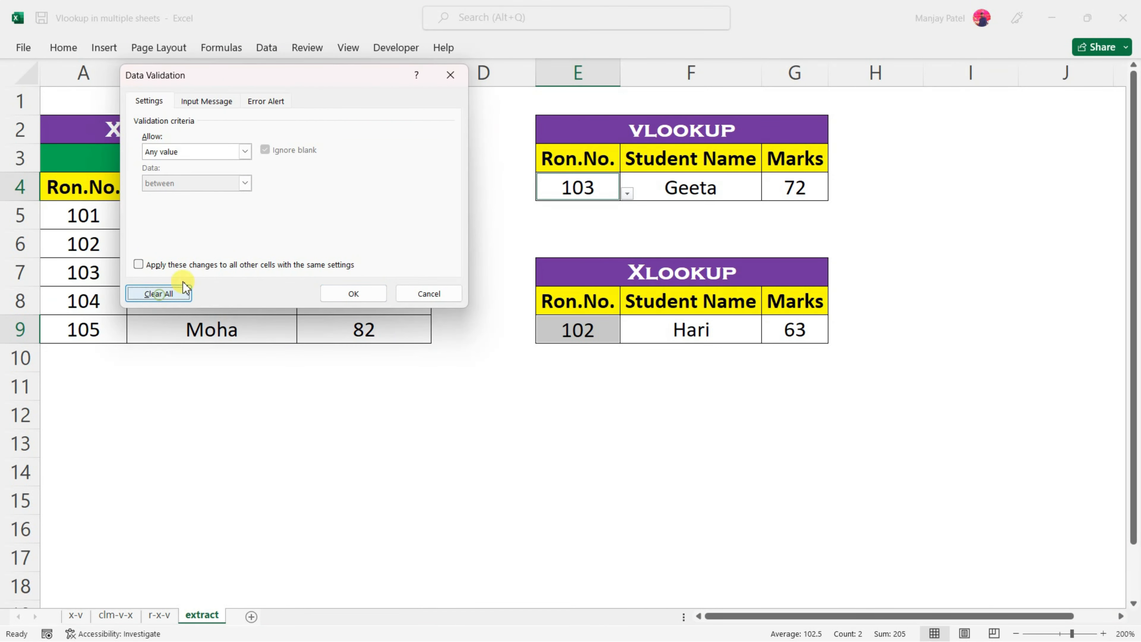
{"action": "left_click", "coordinate": [349, 292]}
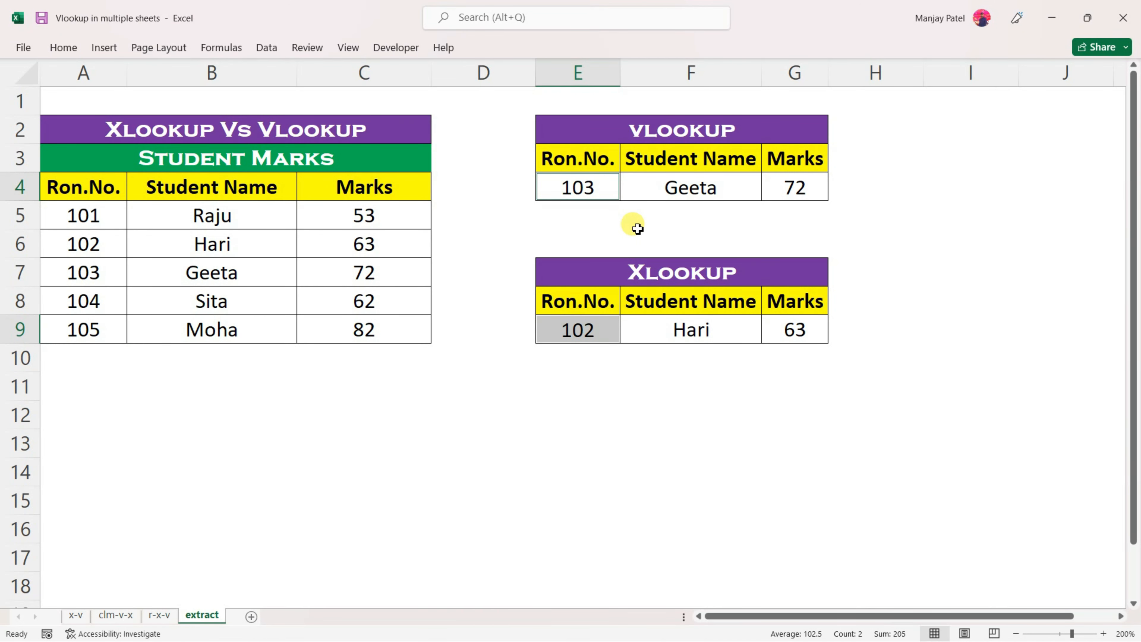
Add "Not Match" as the if_not_found argument of the XLOOKUP formula in F9
{"action": "left_click", "coordinate": [685, 328]}
{"action": "double_click", "coordinate": [683, 330]}
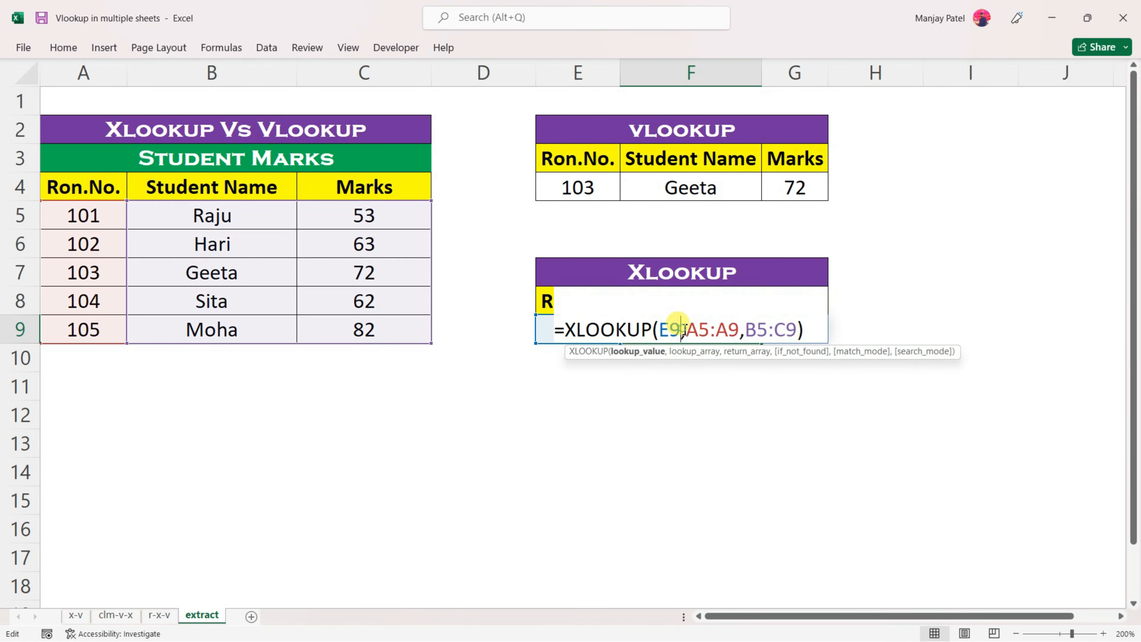
{"action": "left_click", "coordinate": [816, 333]}
{"action": "key", "text": "BackSpace"}
{"action": "type", "text": ","}
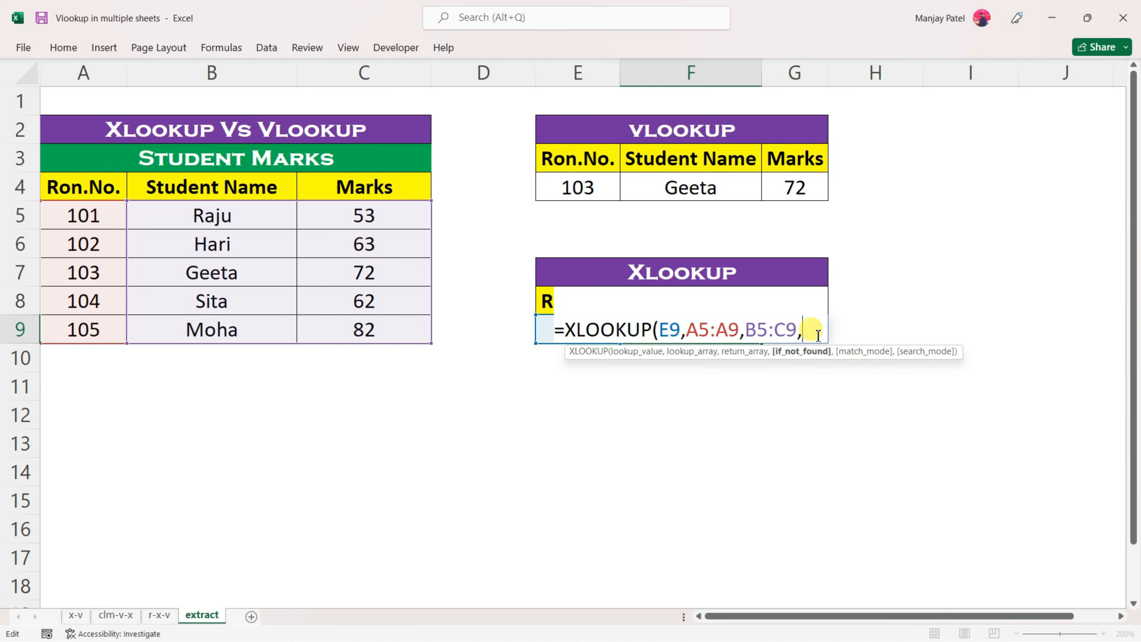
{"action": "type", "text": "\"Not"}
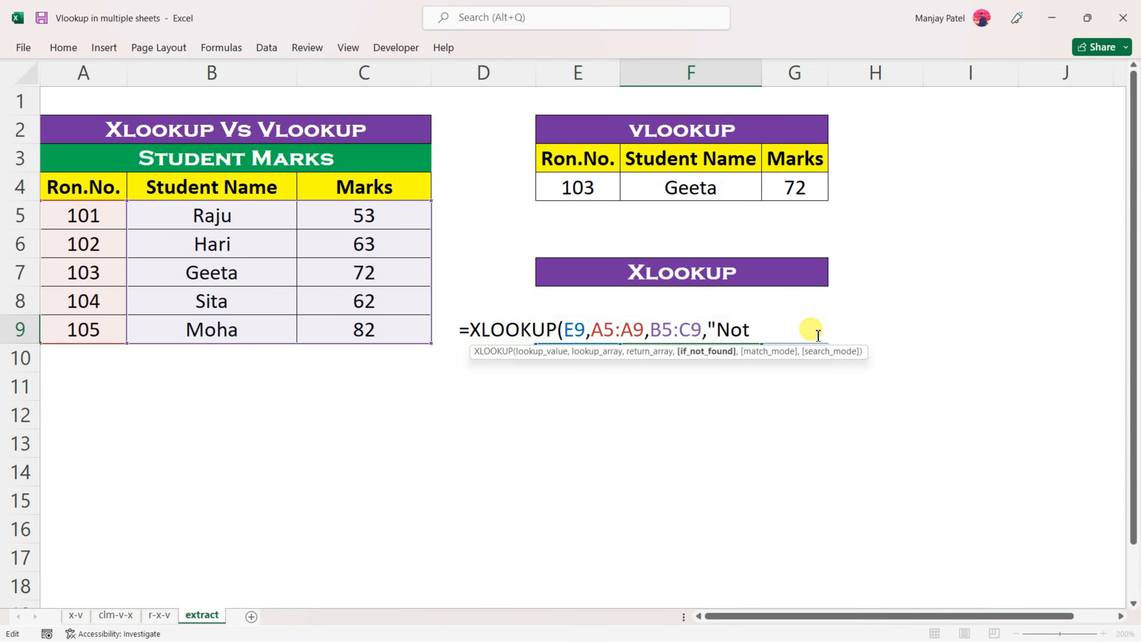
{"action": "type", "text": " Match\")"}
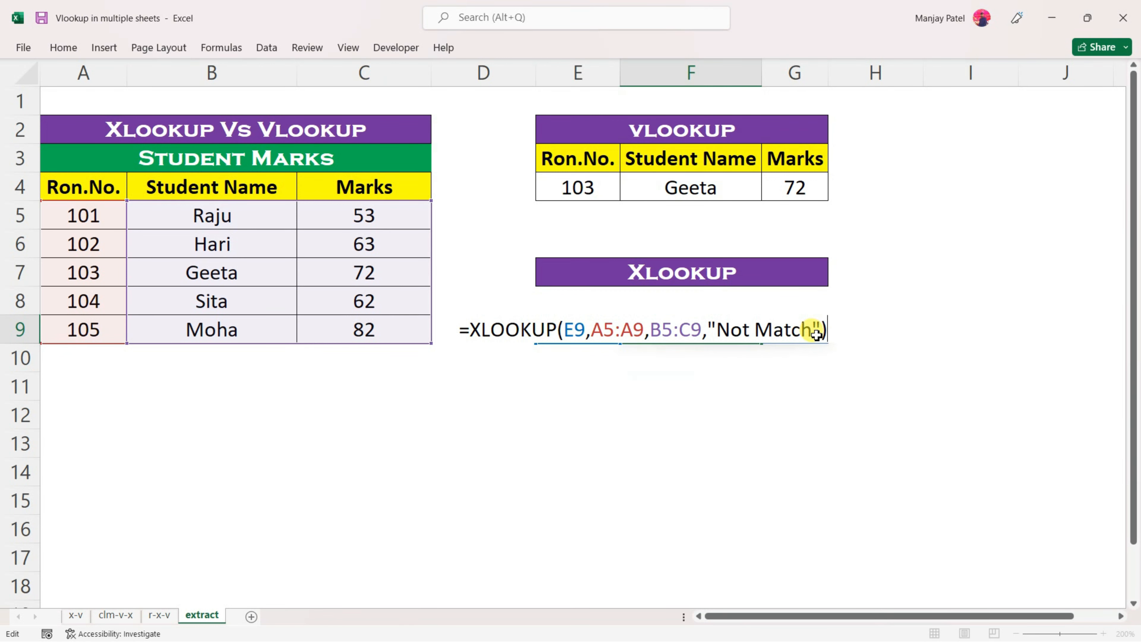
{"action": "key", "text": "Return"}
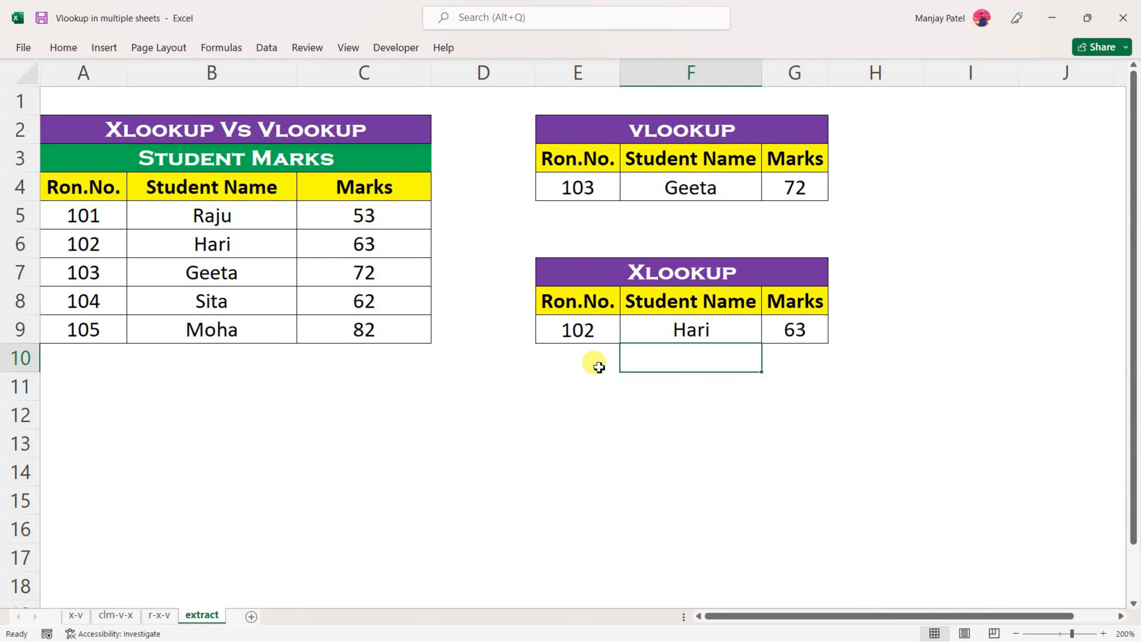
Enter 106 as the roll number in E9 of the Xlookup table
{"action": "left_click", "coordinate": [594, 340]}
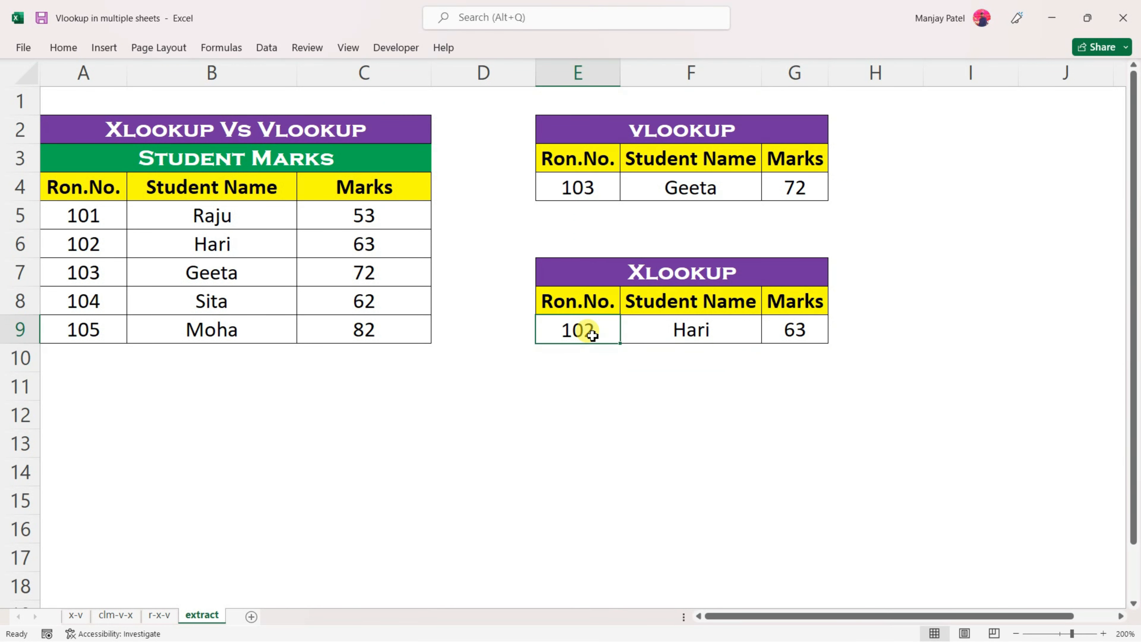
{"action": "type", "text": "106"}
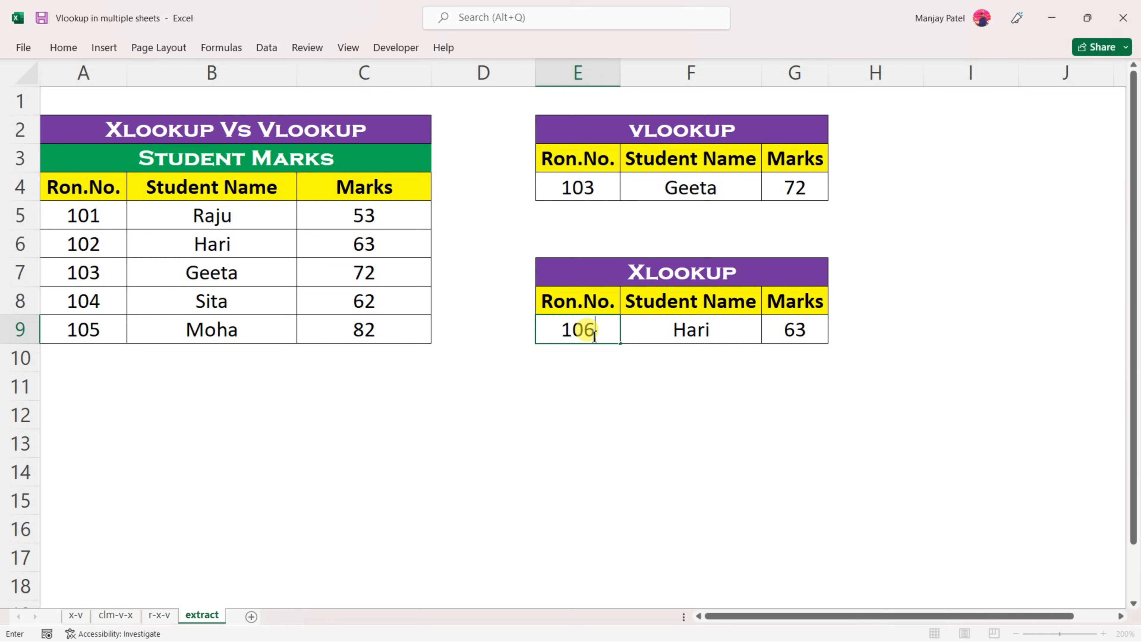
{"action": "key", "text": "Return"}
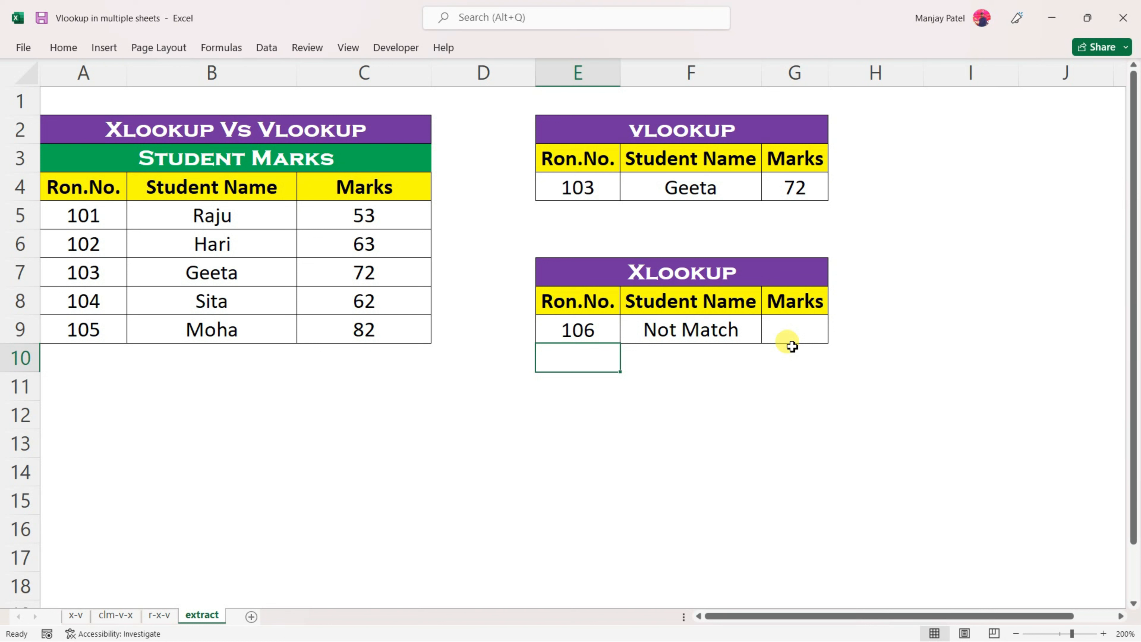
Add a student record in row 10 of the Student Marks table with roll number 106, the student's name and marks 89
{"action": "left_click", "coordinate": [97, 355]}
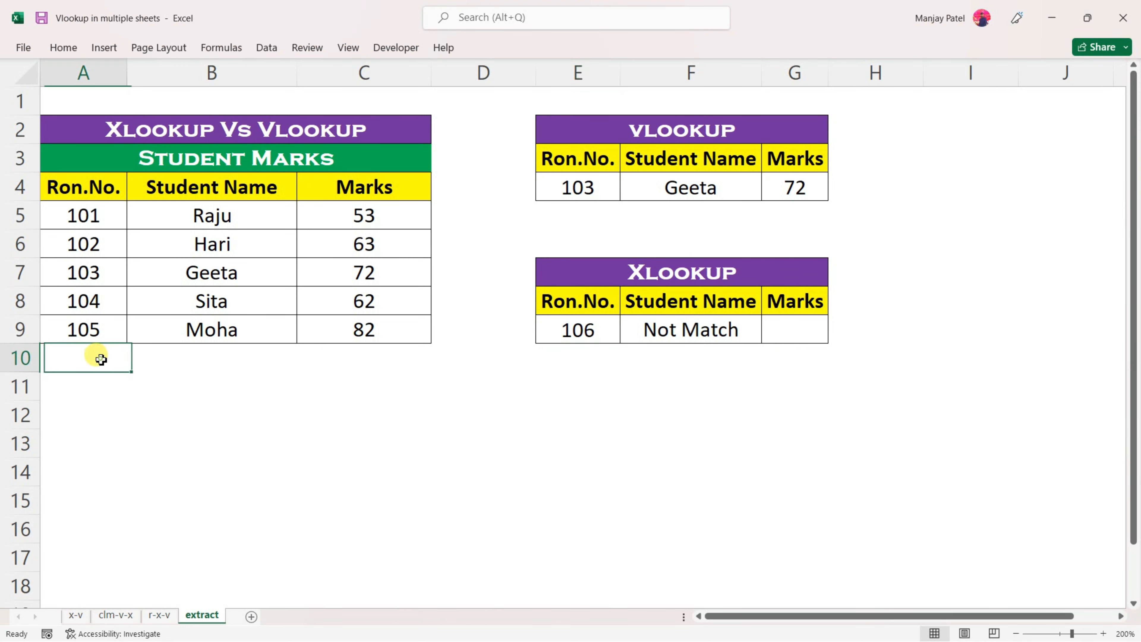
{"action": "type", "text": "106"}
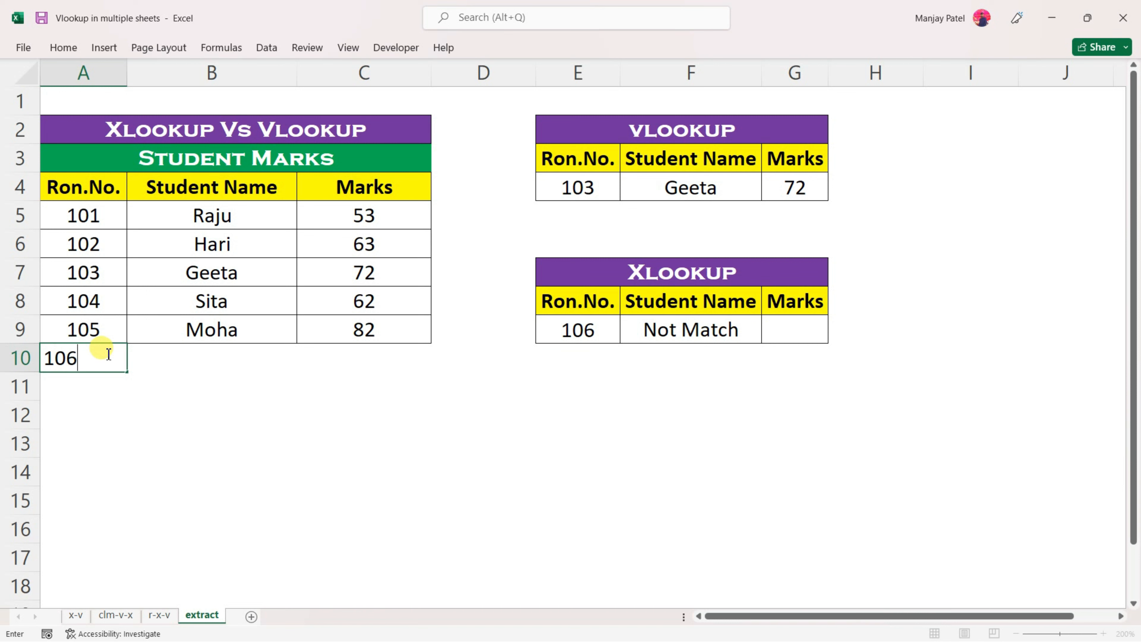
{"action": "key", "text": "Tab"}
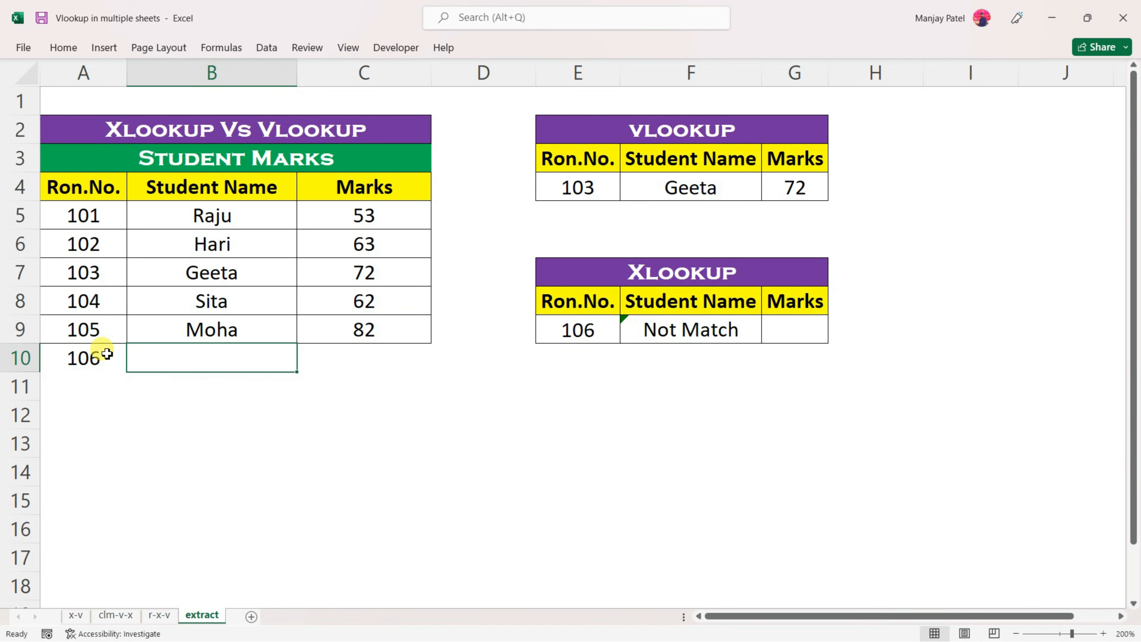
{"action": "type", "text": "Ram"}
{"action": "key", "text": "Tab"}
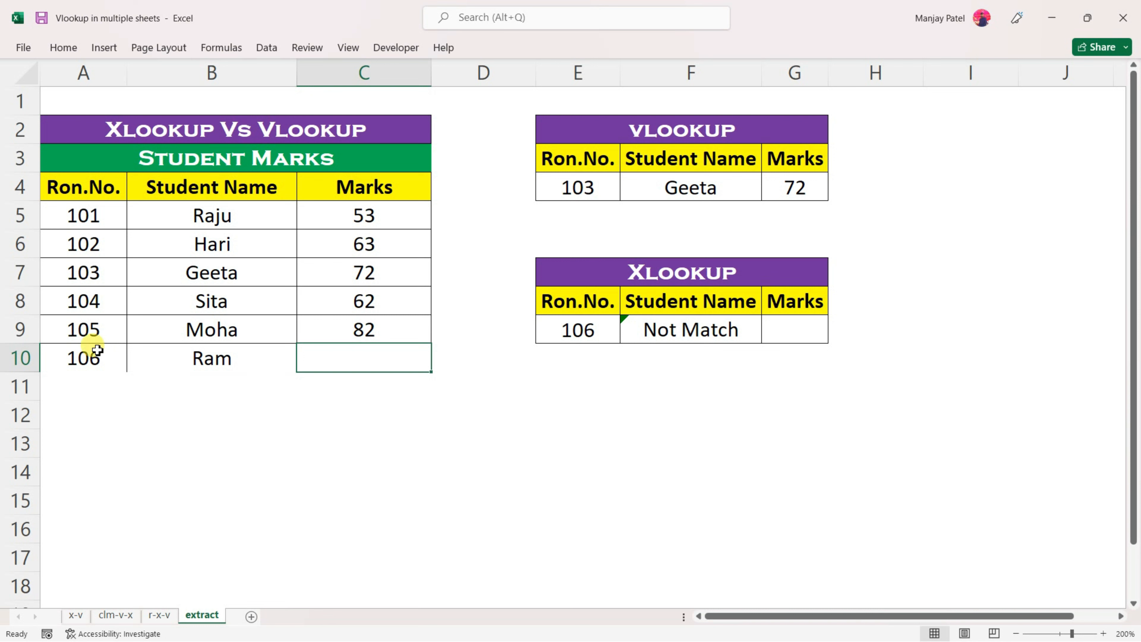
{"action": "type", "text": "89"}
{"action": "key", "text": "Return"}
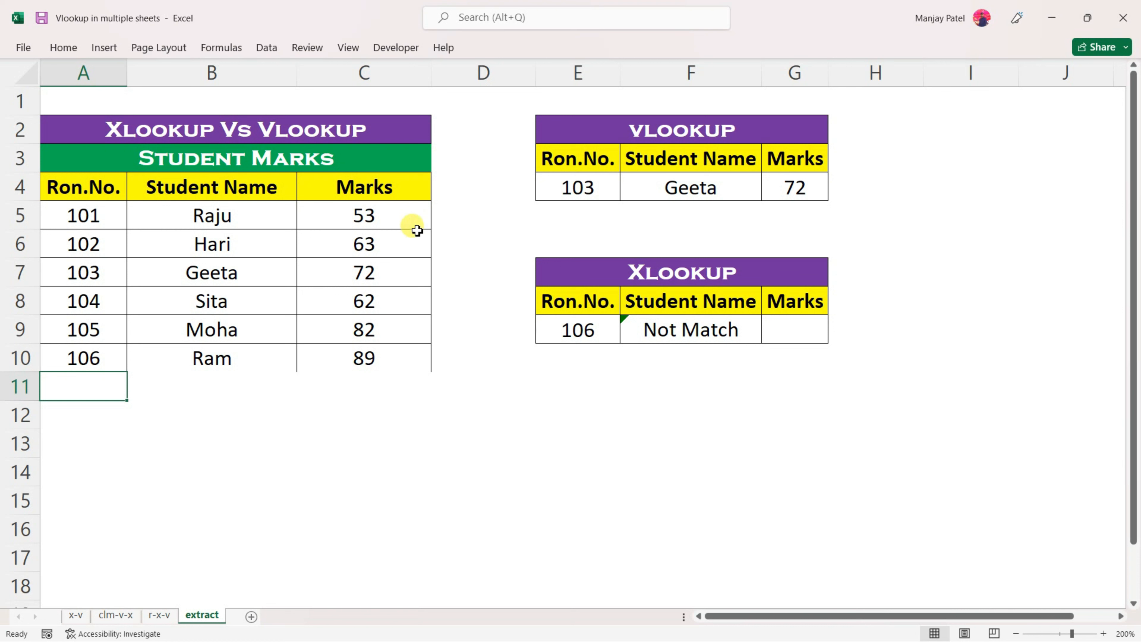
Extend the XLOOKUP formula in F9 to lookup array A5:A10 and return array B5:C10
{"action": "left_click", "coordinate": [658, 323]}
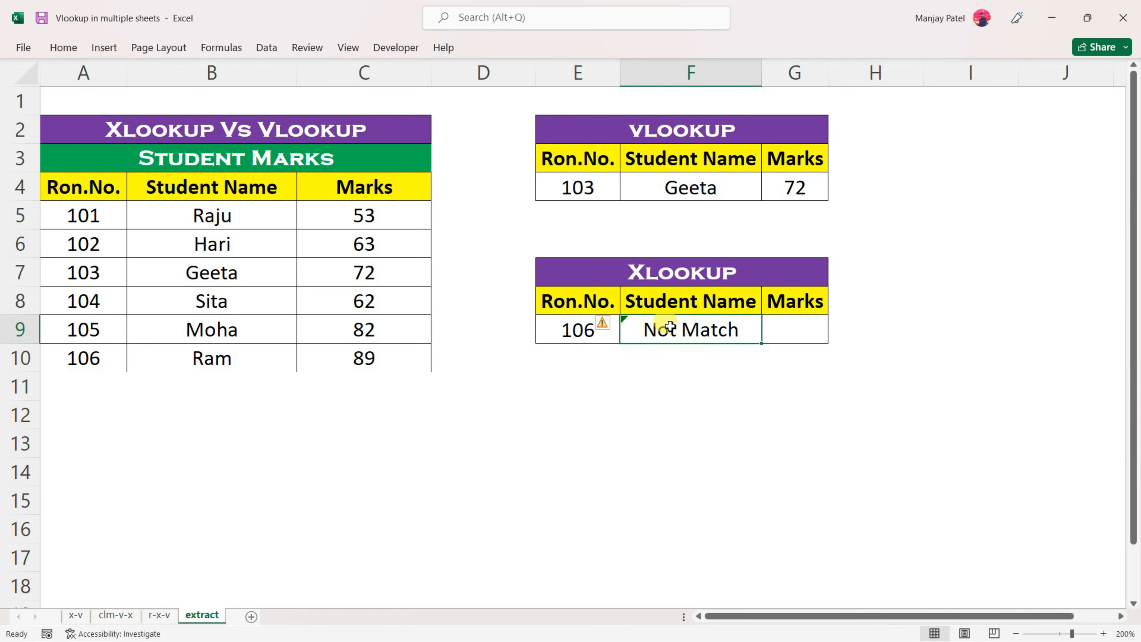
{"action": "double_click", "coordinate": [669, 325]}
{"action": "left_click", "coordinate": [680, 330]}
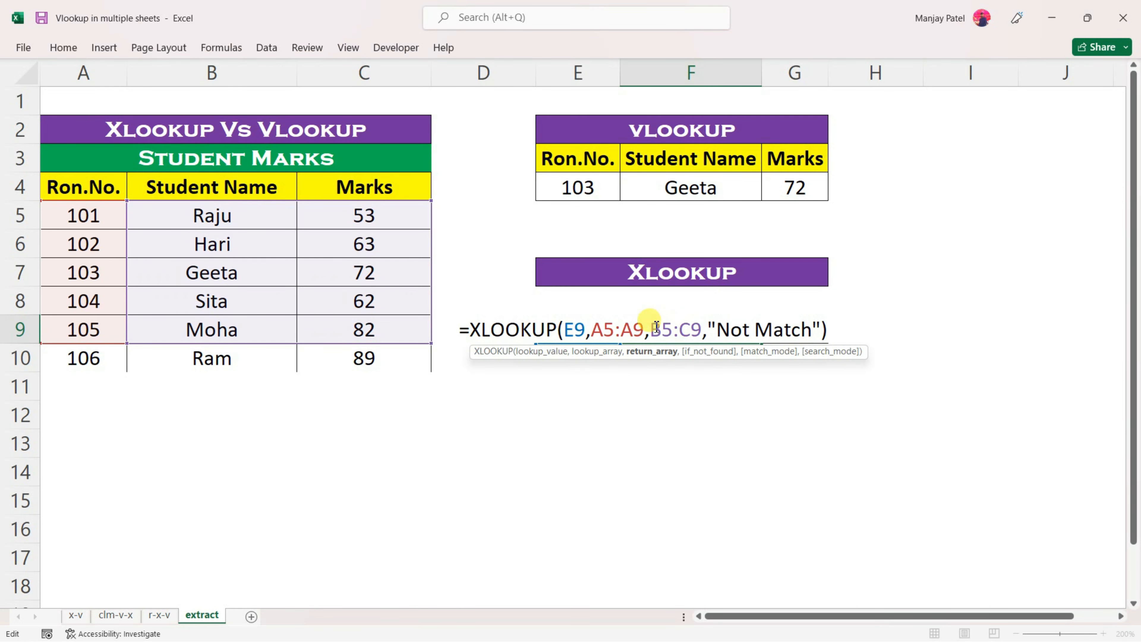
{"action": "left_click", "coordinate": [646, 328]}
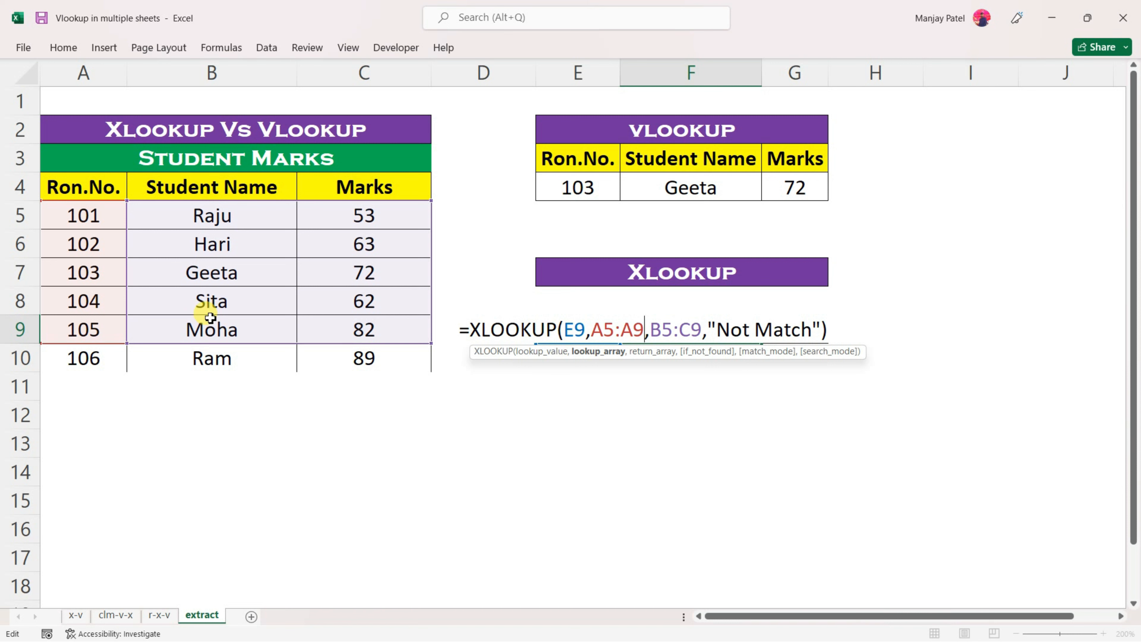
{"action": "key", "text": "BackSpace"}
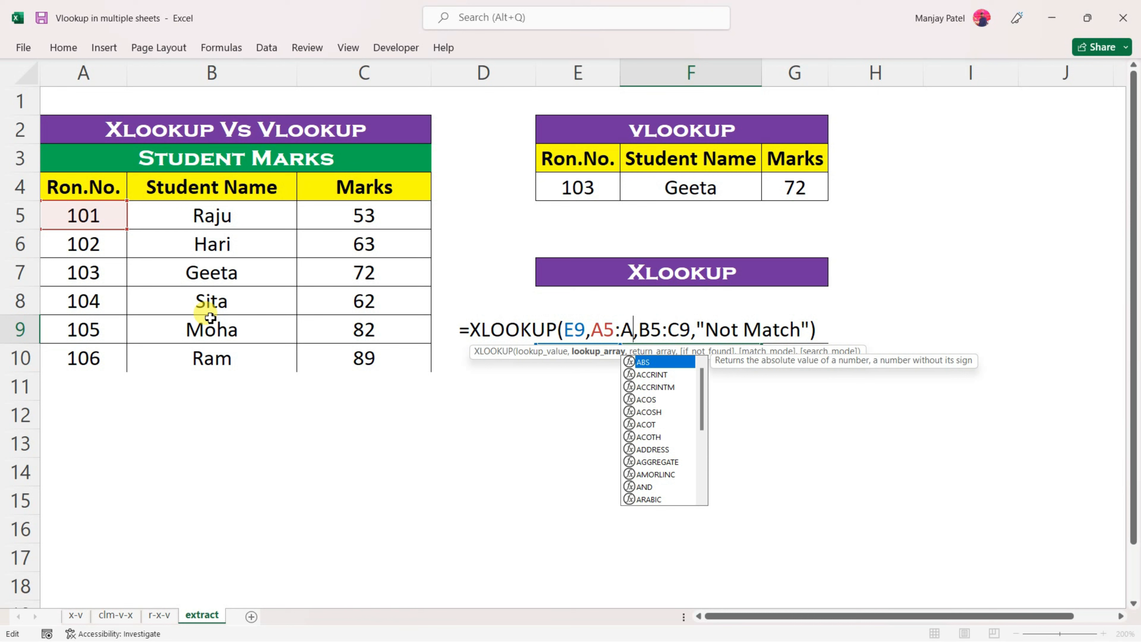
{"action": "type", "text": "10"}
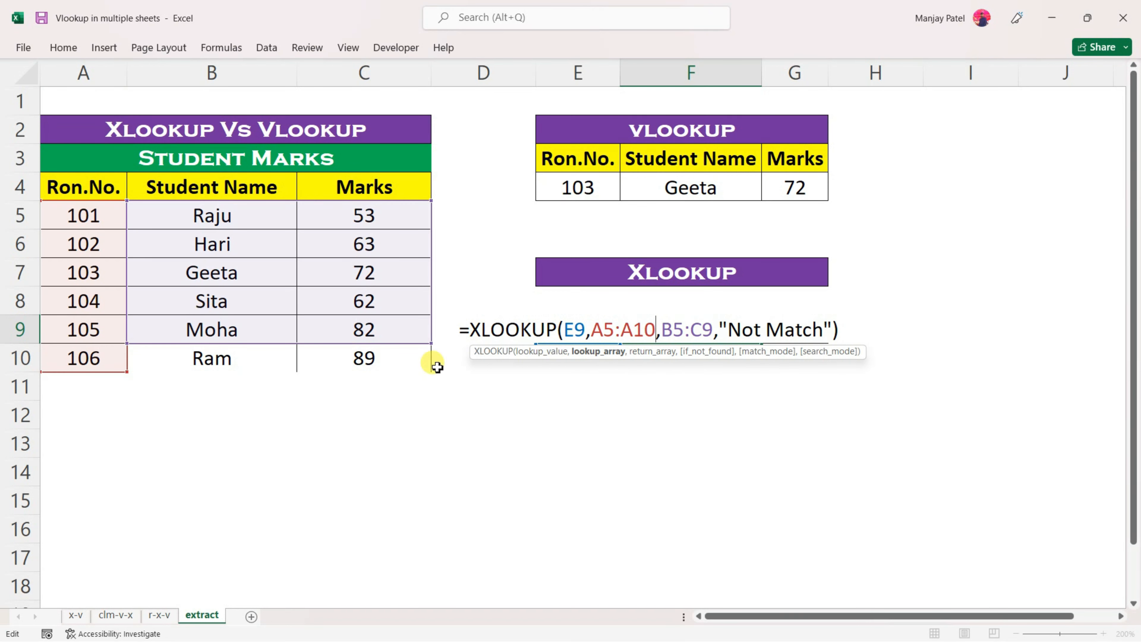
{"action": "left_click", "coordinate": [713, 326]}
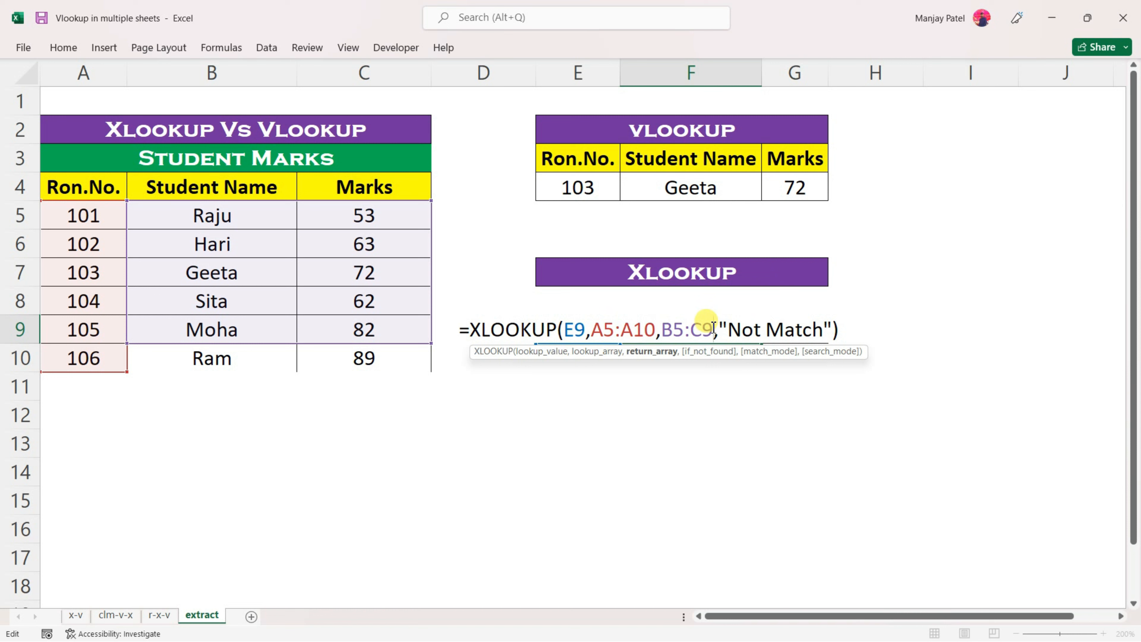
{"action": "key", "text": "BackSpace"}
{"action": "type", "text": "10"}
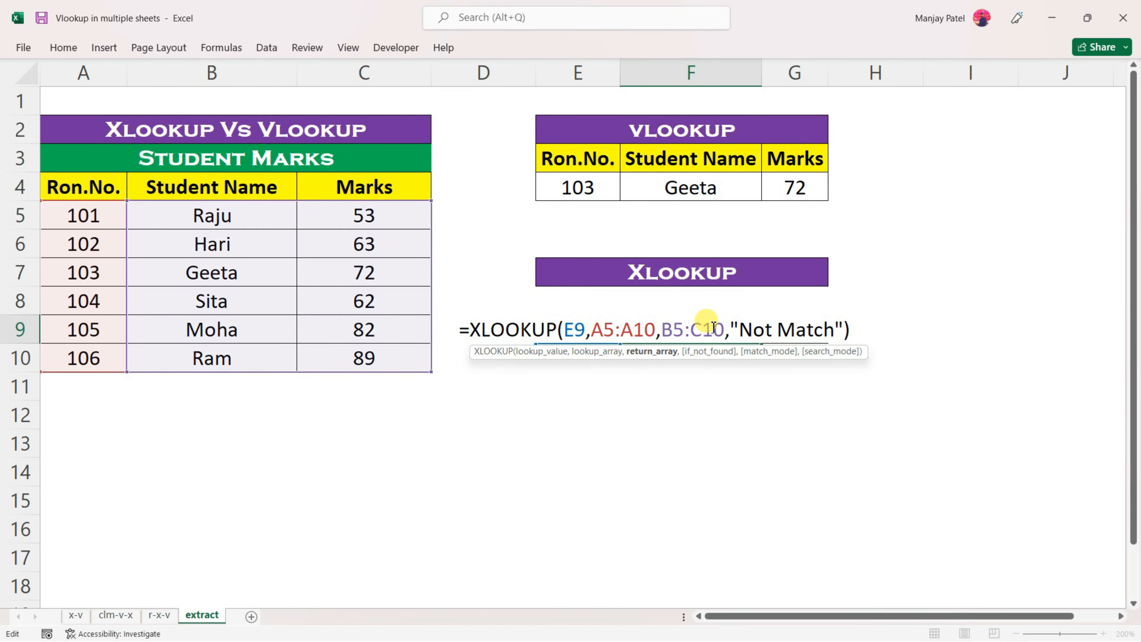
{"action": "key", "text": "Return"}
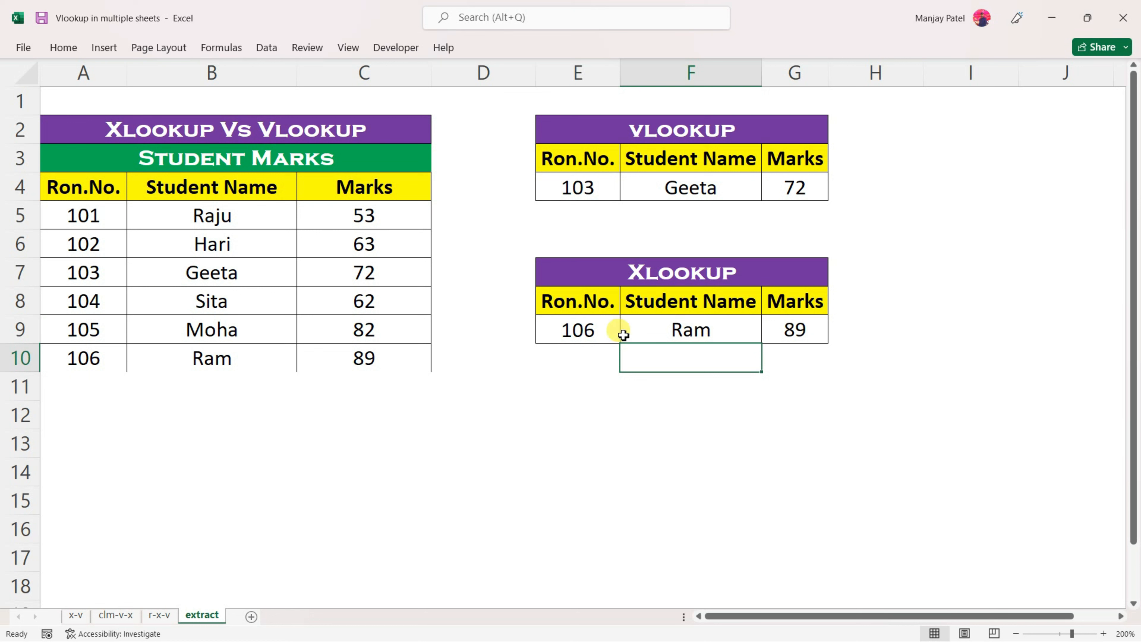
Copy E9:G9 of the Xlookup table into row 10 and clear the pasted contents, keeping the cell formatting
{"action": "left_click_drag", "start_coordinate": [576, 336], "coordinate": [775, 323]}
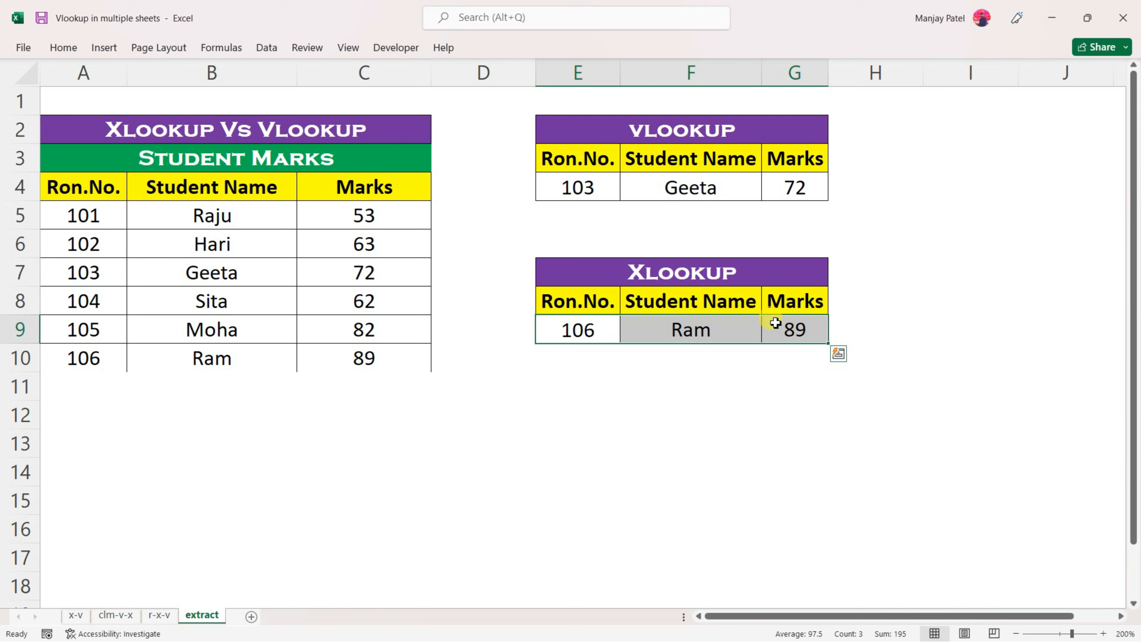
{"action": "key", "text": "ctrl+c"}
{"action": "left_click", "coordinate": [581, 358]}
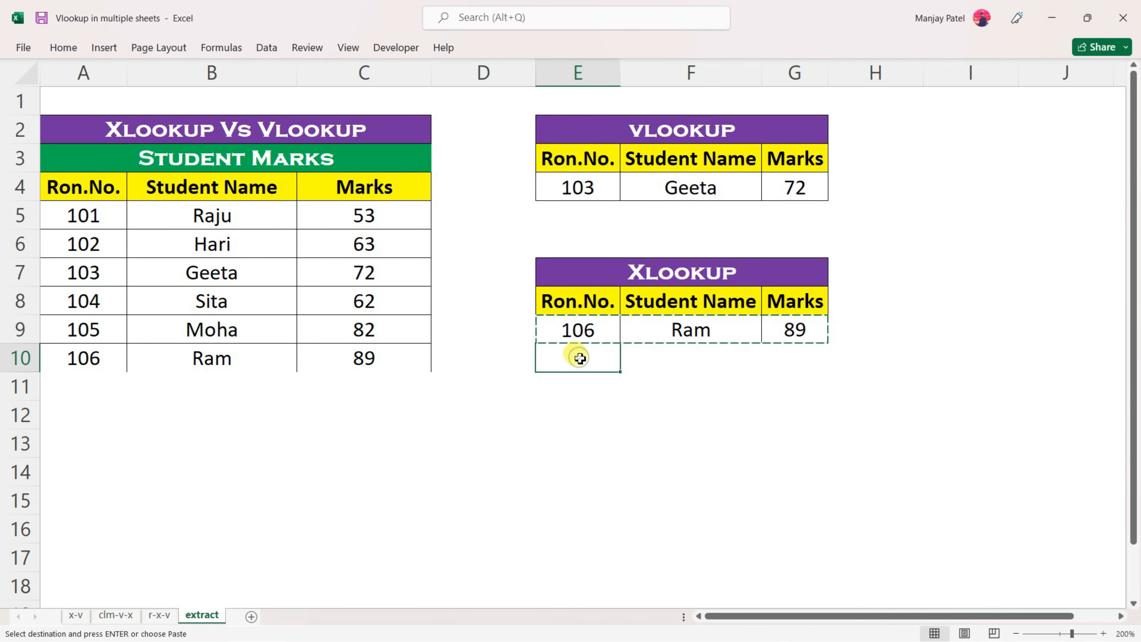
{"action": "key", "text": "ctrl+v"}
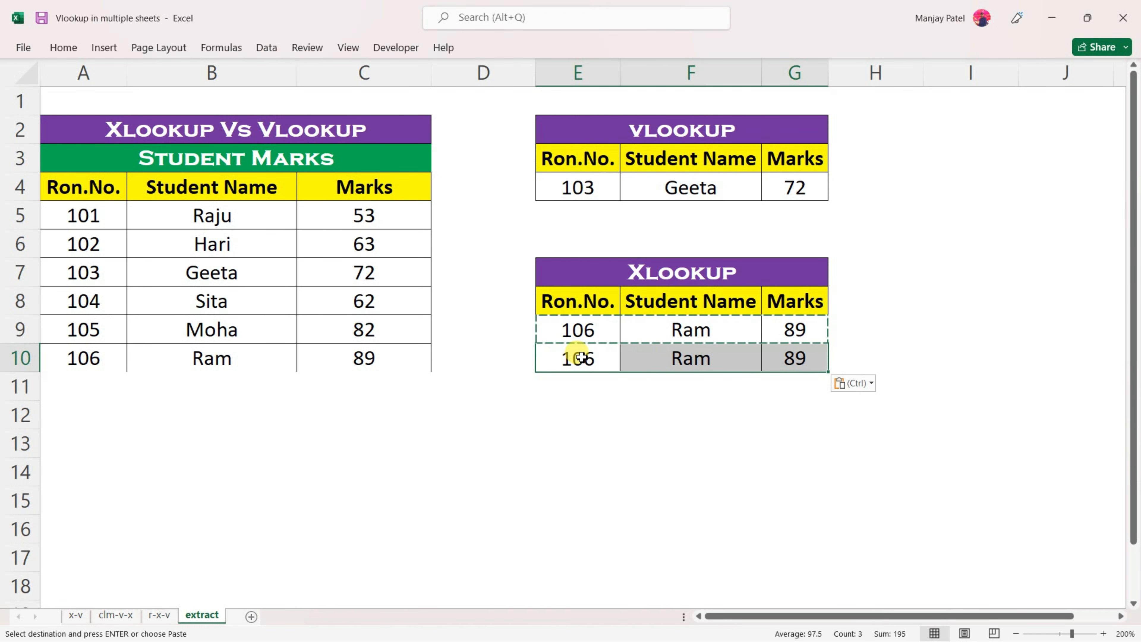
{"action": "key", "text": "Delete"}
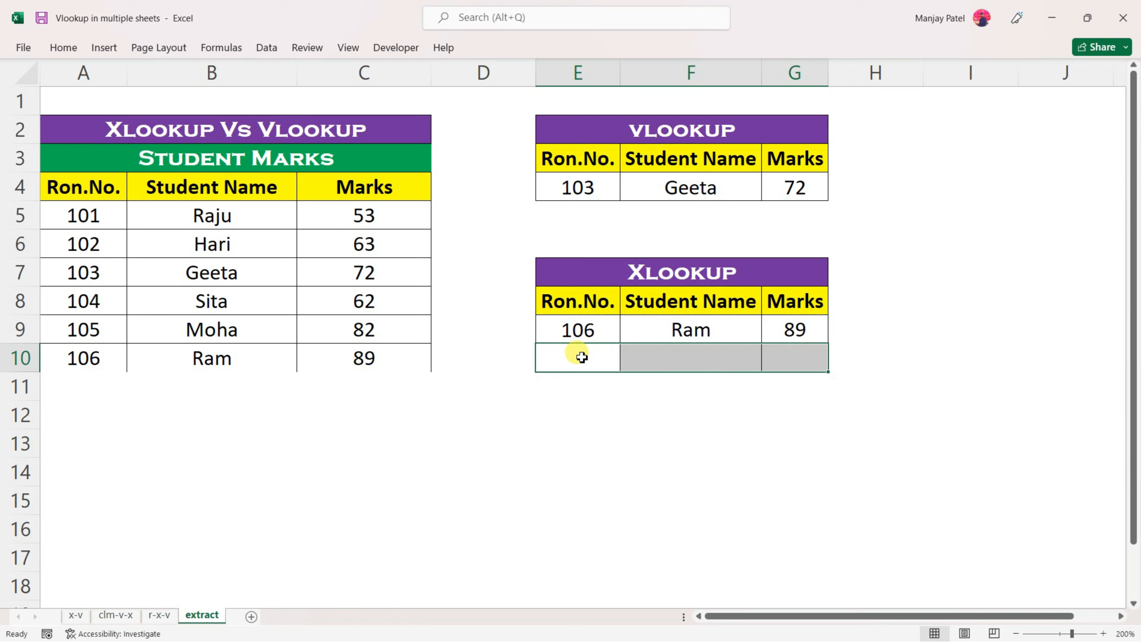
Start an XLOOKUP formula in F10 with E10 as the lookup value
{"action": "left_click", "coordinate": [699, 354]}
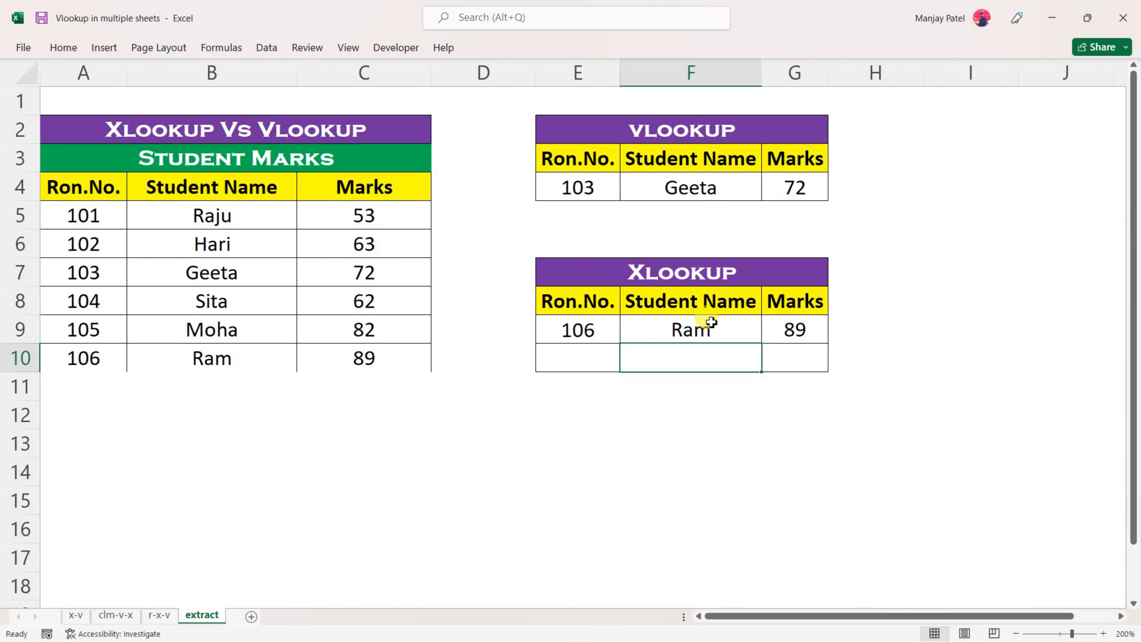
{"action": "type", "text": "="}
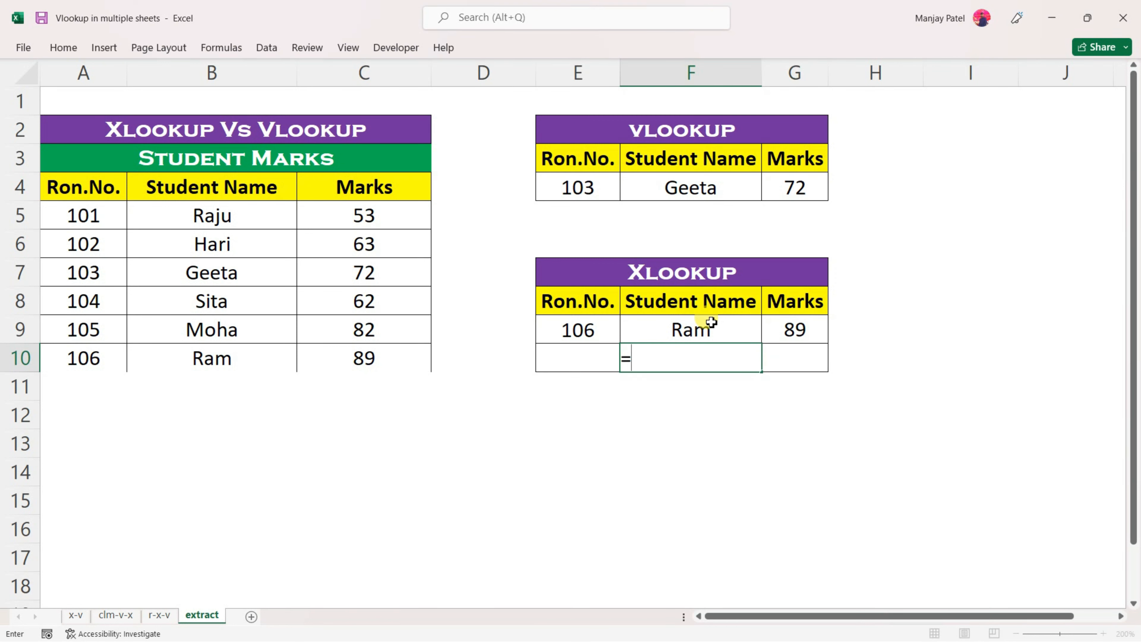
{"action": "type", "text": "xlookup("}
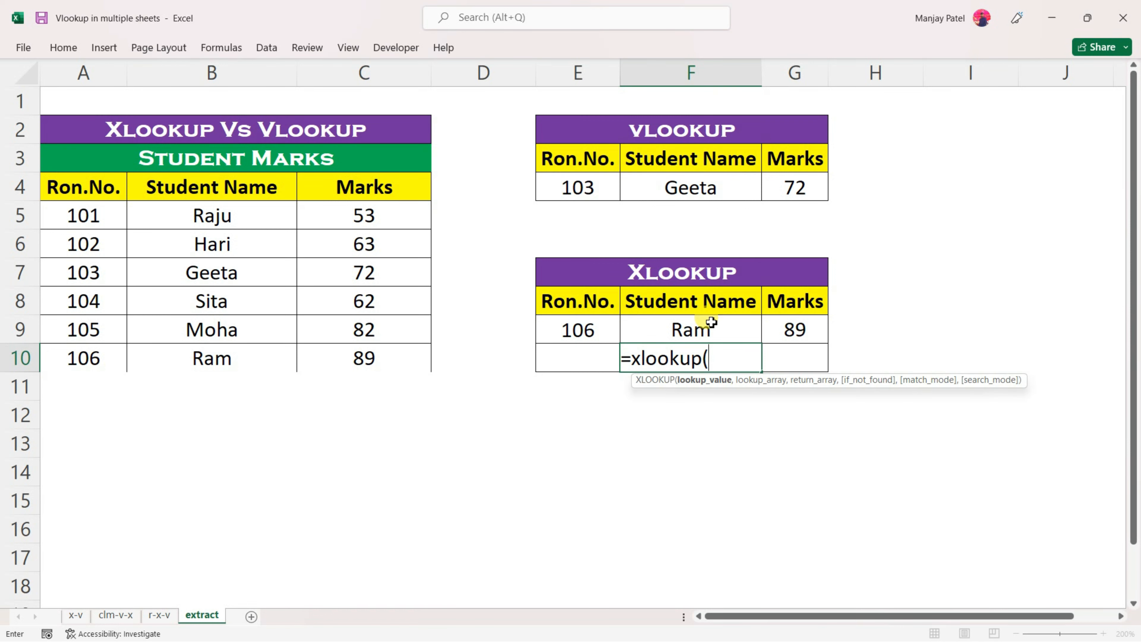
{"action": "left_click", "coordinate": [567, 358]}
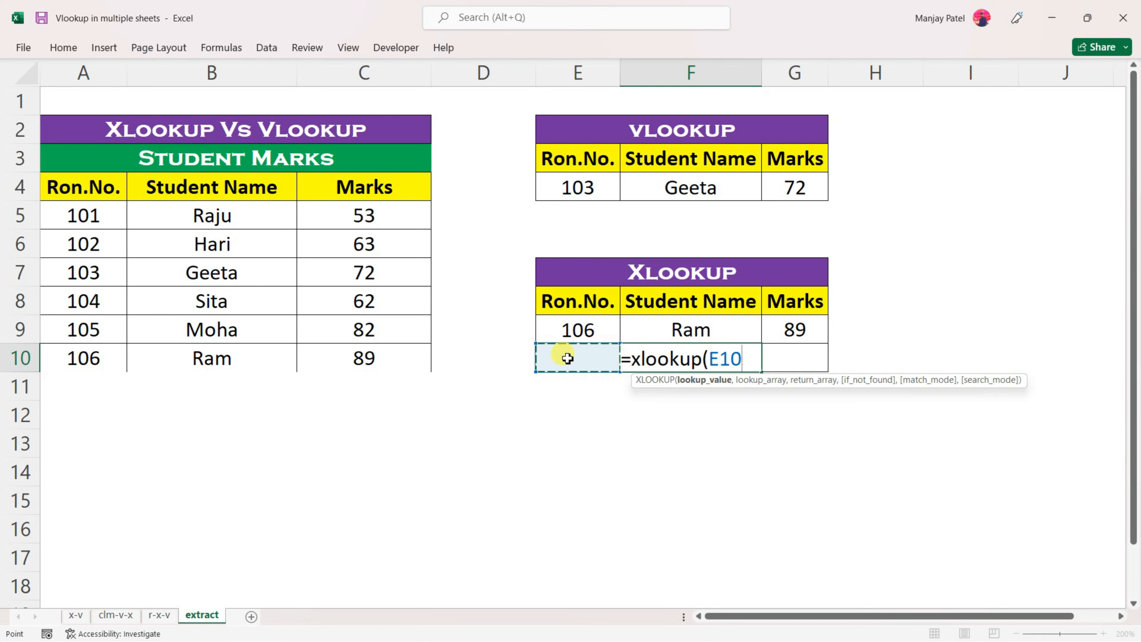
{"action": "type", "text": ","}
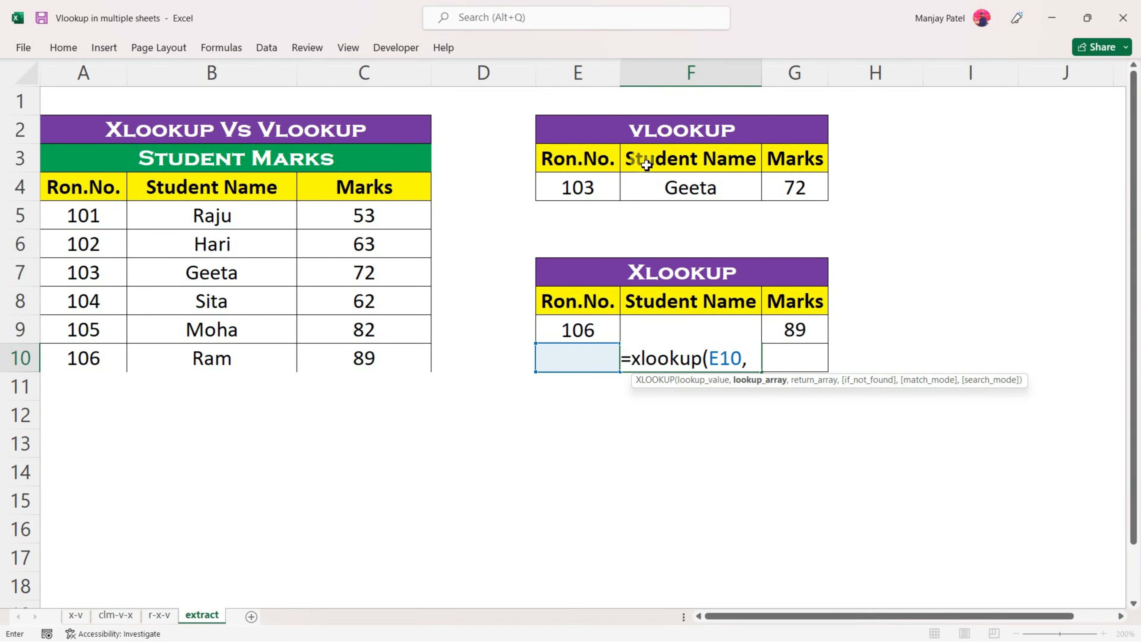
Complete the F10 XLOOKUP formula with whole column A:A as lookup array and whole columns B:C as return array
{"action": "left_click_drag", "start_coordinate": [83, 211], "coordinate": [96, 444]}
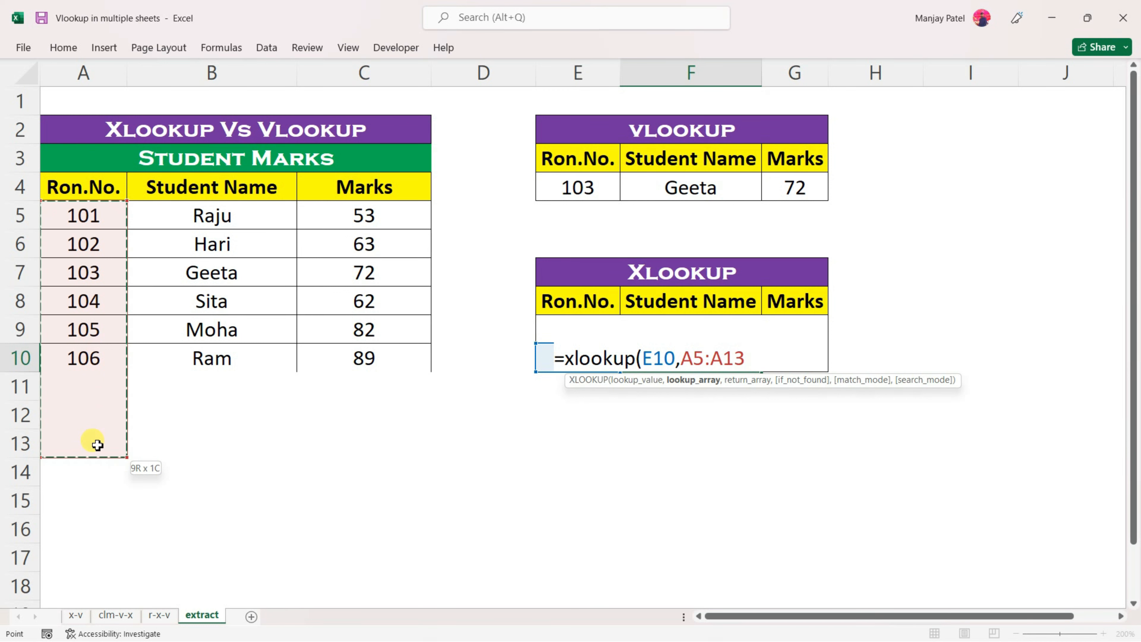
{"action": "key", "text": "BackSpace"}
{"action": "key", "text": "BackSpace"}
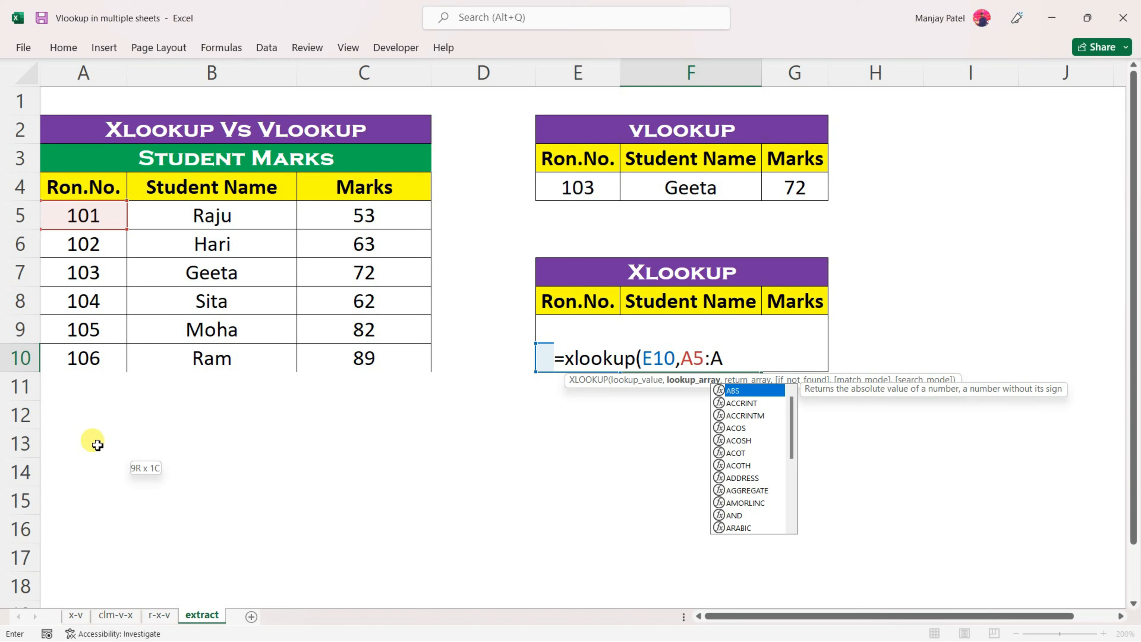
{"action": "type", "text": ","}
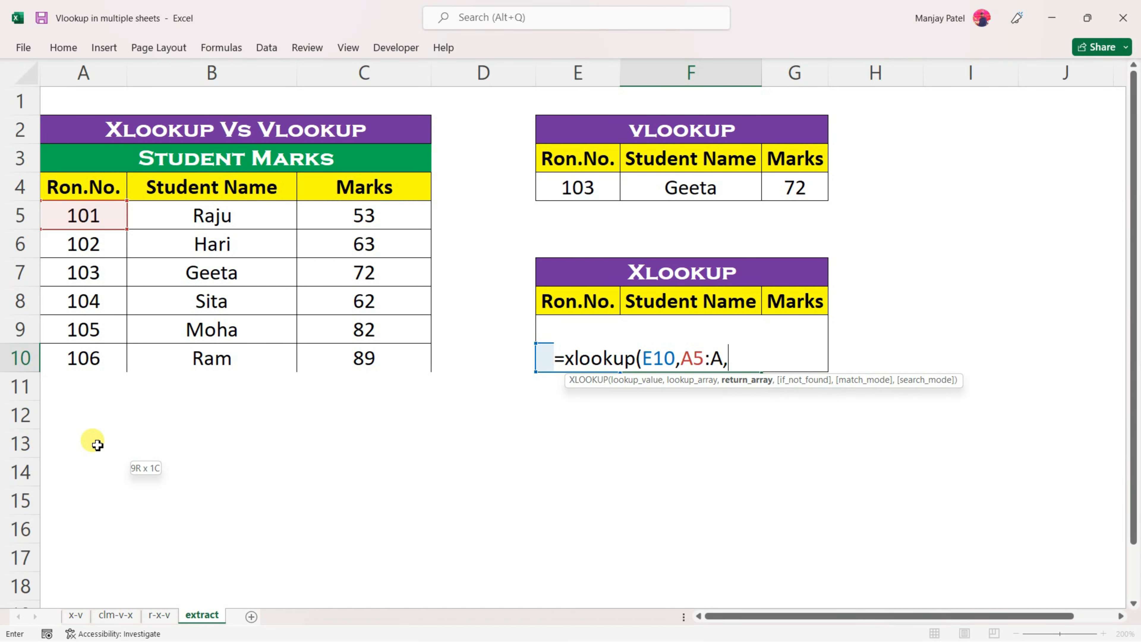
{"action": "left_click_drag", "start_coordinate": [202, 211], "coordinate": [357, 358]}
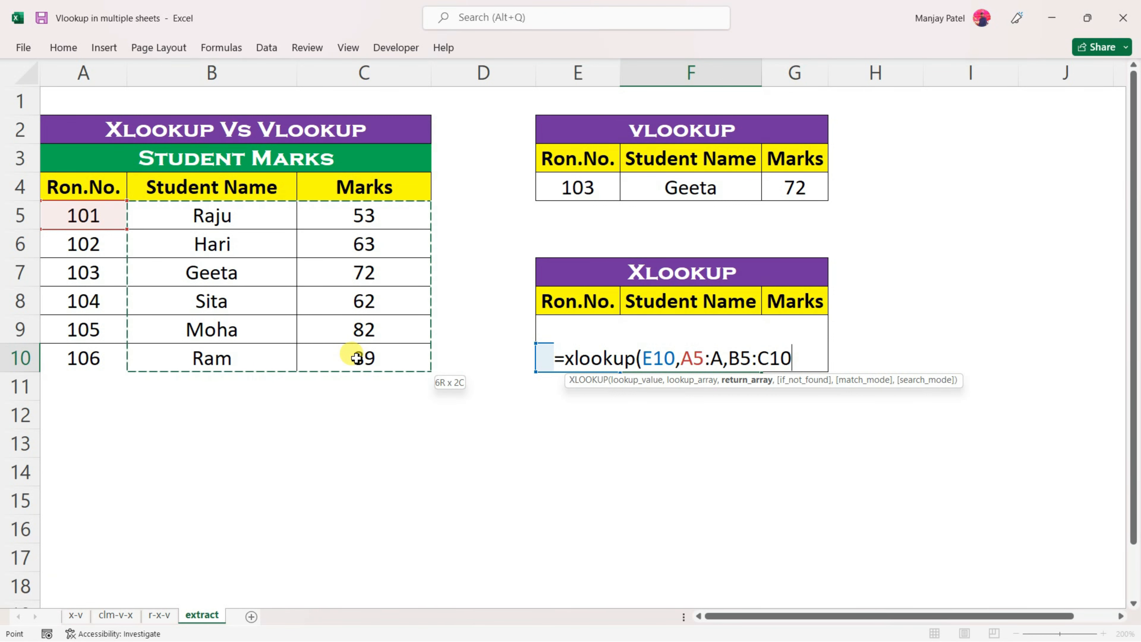
{"action": "key", "text": "BackSpace"}
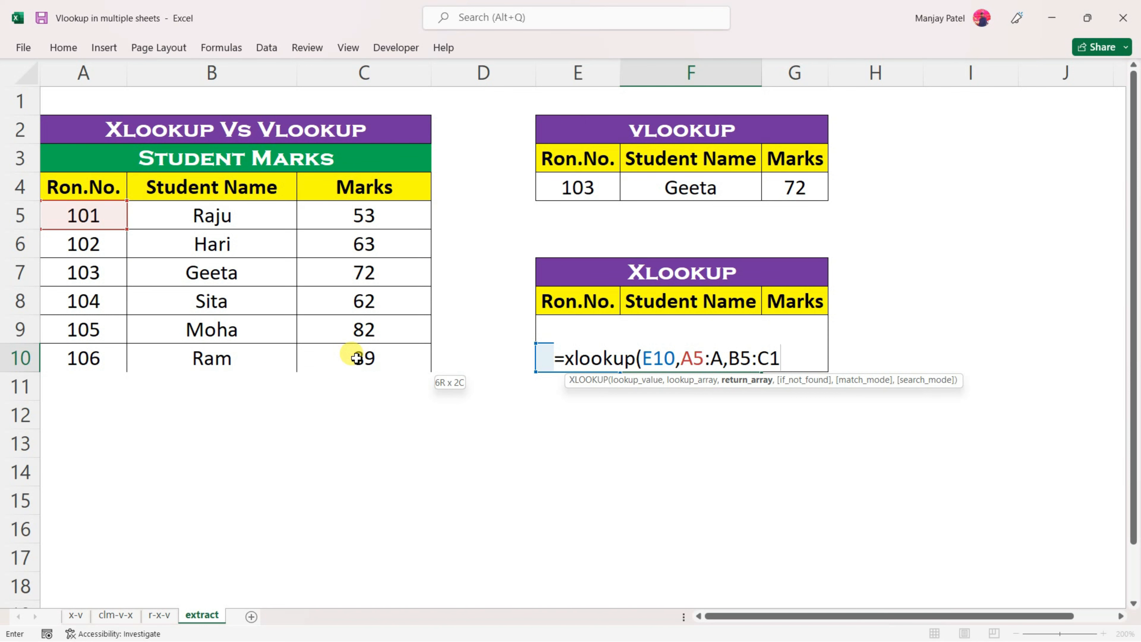
{"action": "key", "text": "BackSpace"}
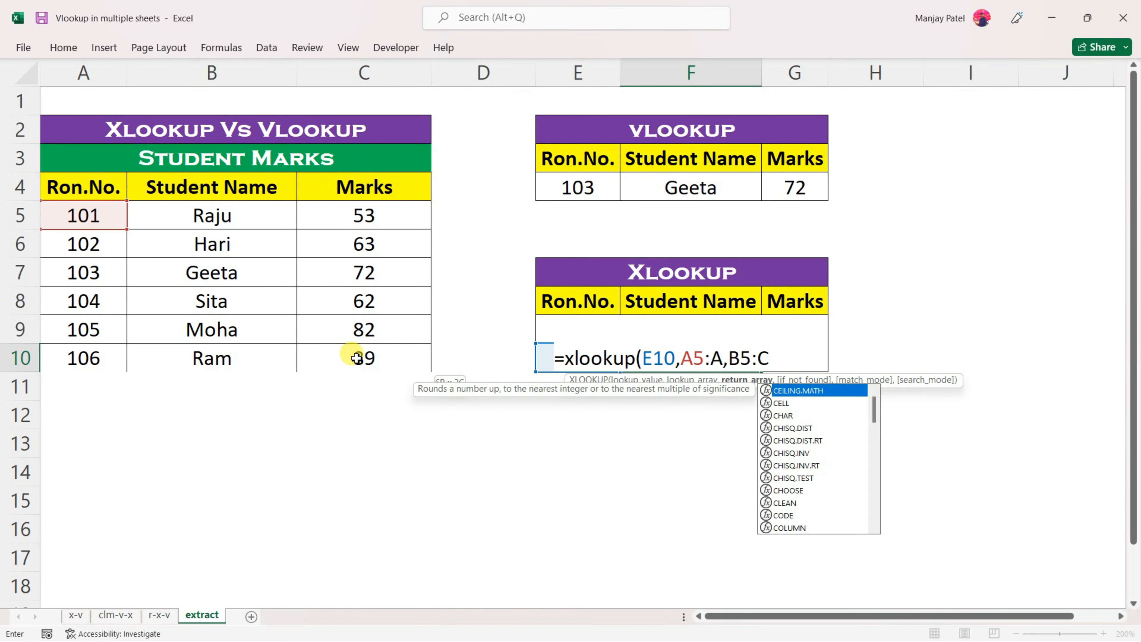
{"action": "left_click", "coordinate": [753, 358]}
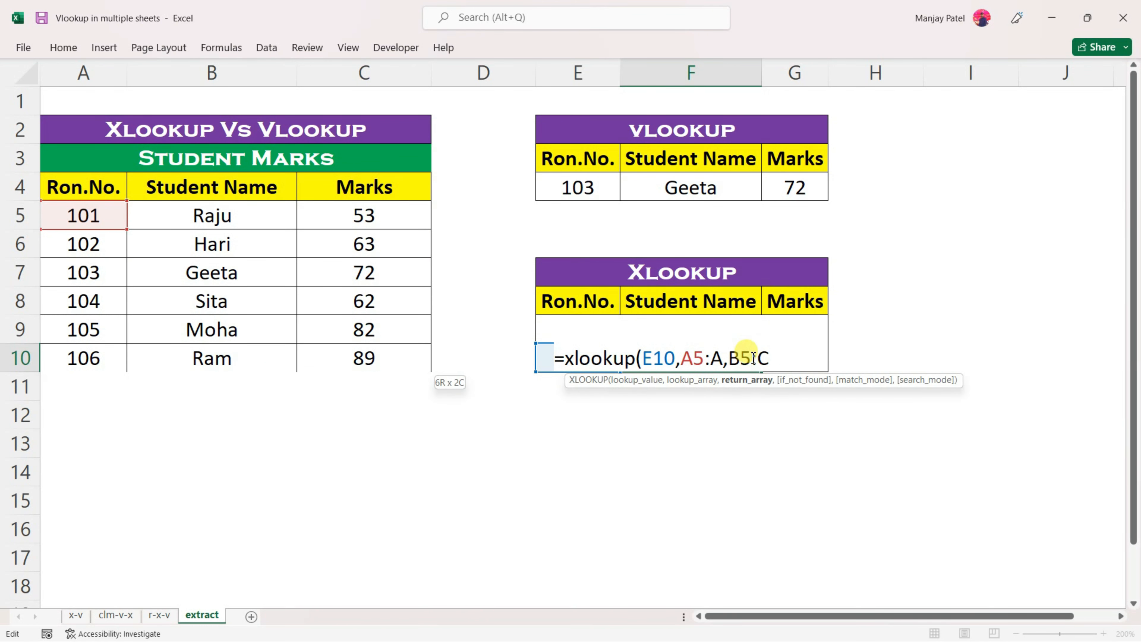
{"action": "key", "text": "BackSpace"}
{"action": "left_click", "coordinate": [707, 355]}
{"action": "key", "text": "BackSpace"}
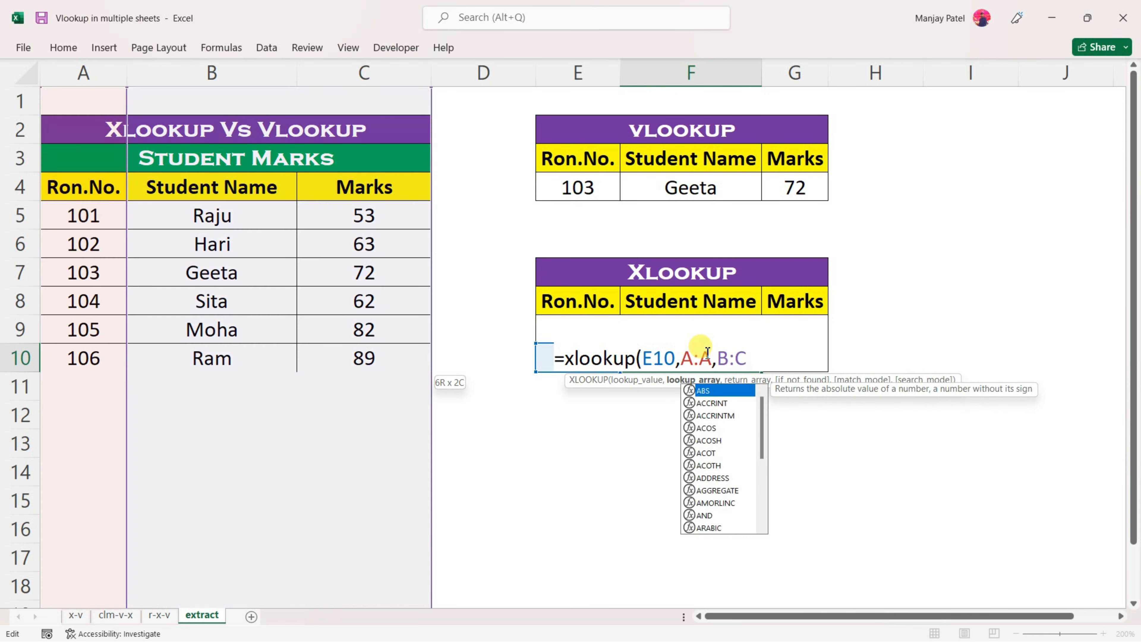
{"action": "left_click", "coordinate": [782, 356]}
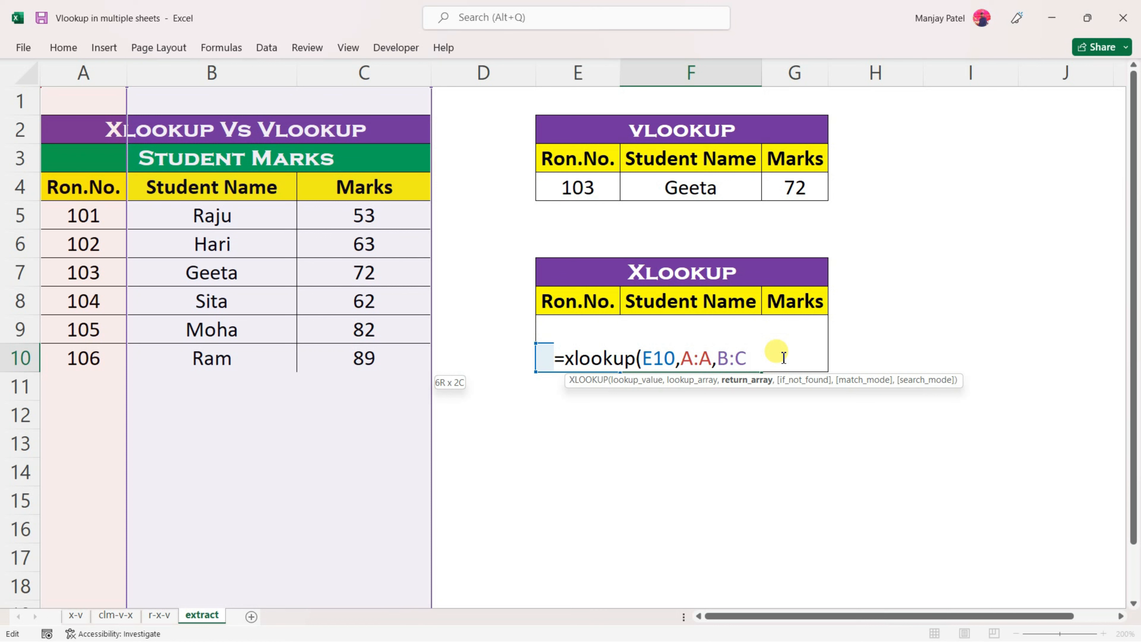
{"action": "type", "text": ")"}
{"action": "key", "text": "Return"}
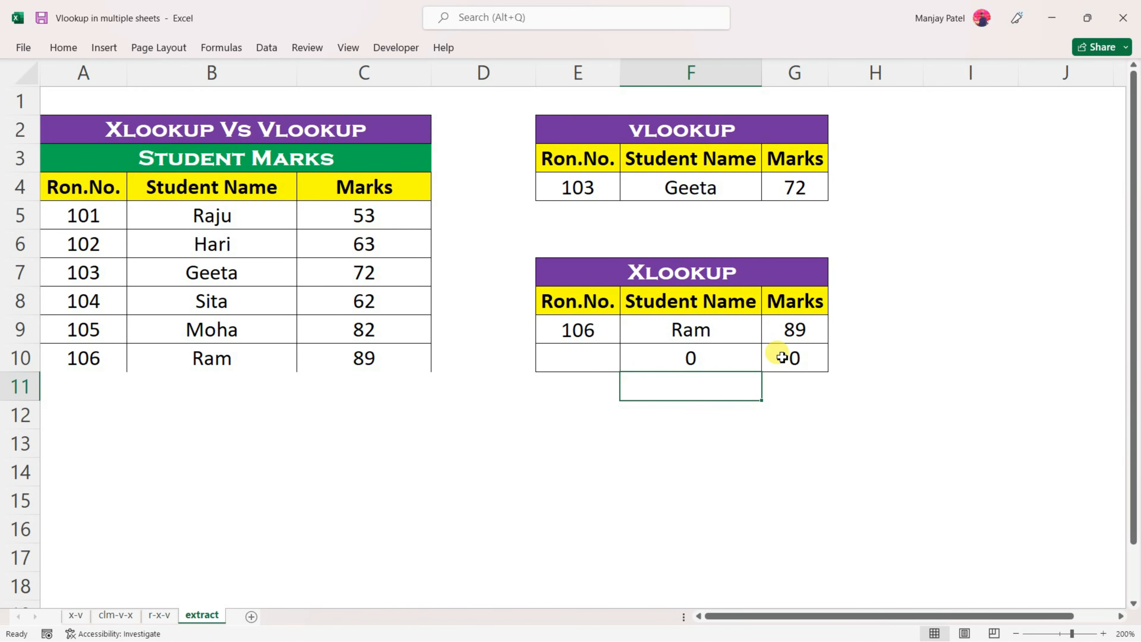
Enter roll number 104 in E10 of the Xlookup table to test the whole-column formula
{"action": "left_click", "coordinate": [593, 358]}
{"action": "type", "text": "104"}
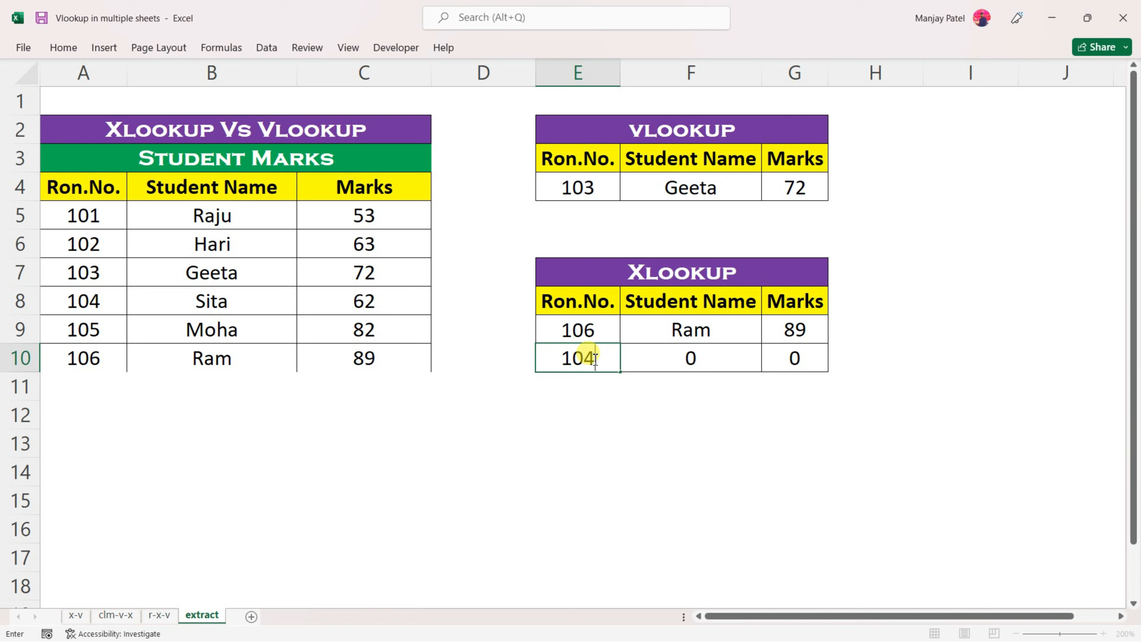
{"action": "key", "text": "Return"}
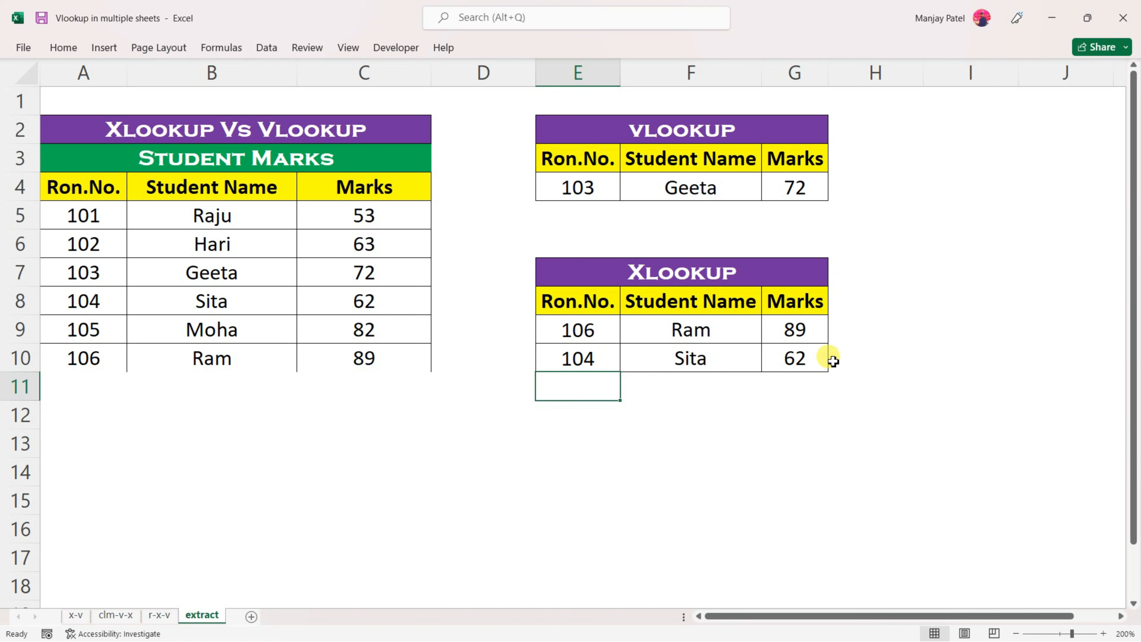
Add a new student record in row 13 with roll number 109, the student's name and marks of 90
{"action": "left_click", "coordinate": [80, 387]}
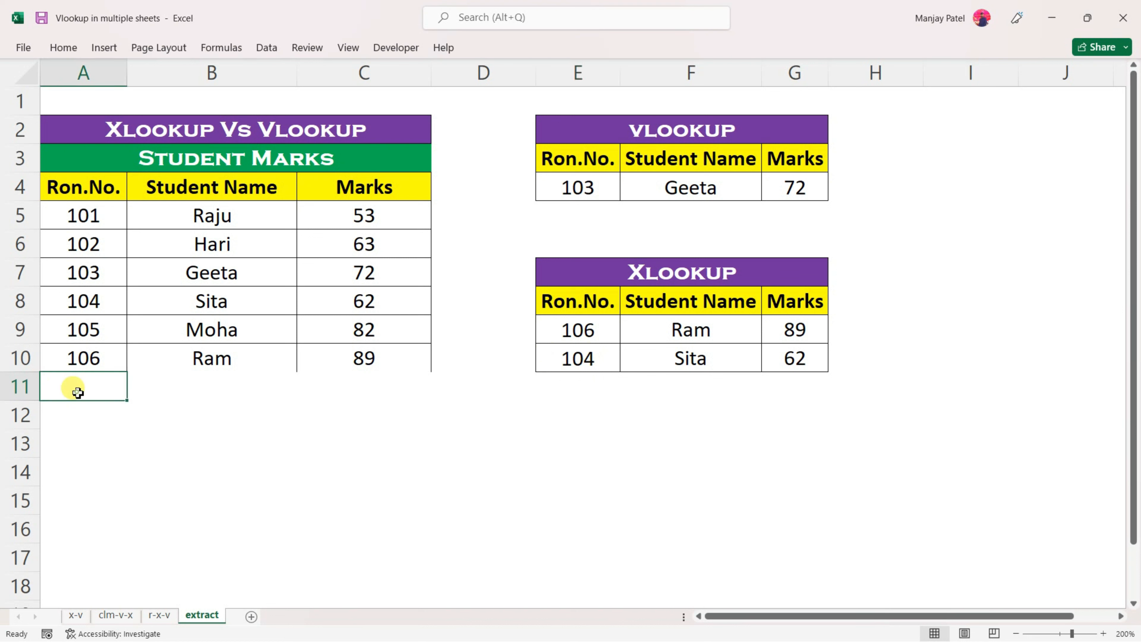
{"action": "left_click", "coordinate": [61, 449]}
{"action": "type", "text": "109"}
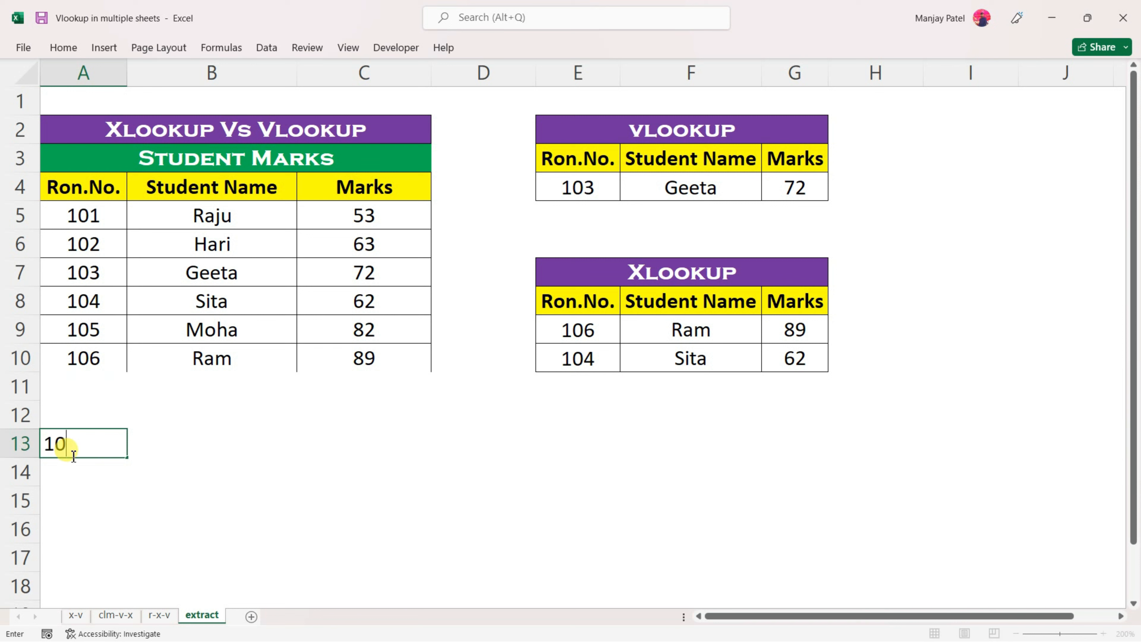
{"action": "key", "text": "Tab"}
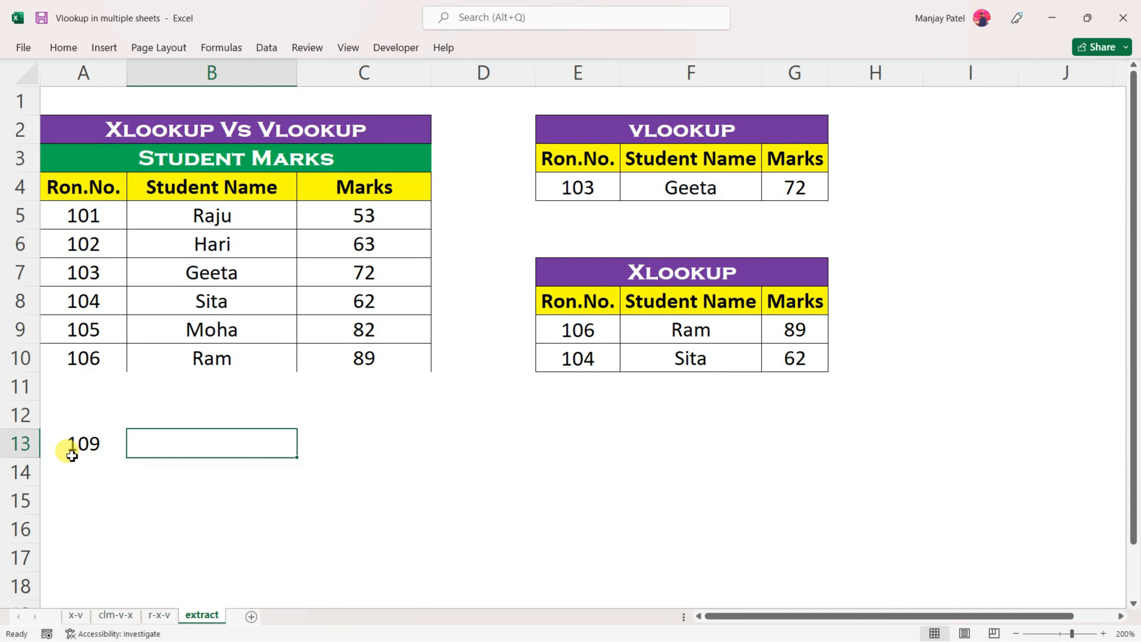
{"action": "type", "text": "Sanjay"}
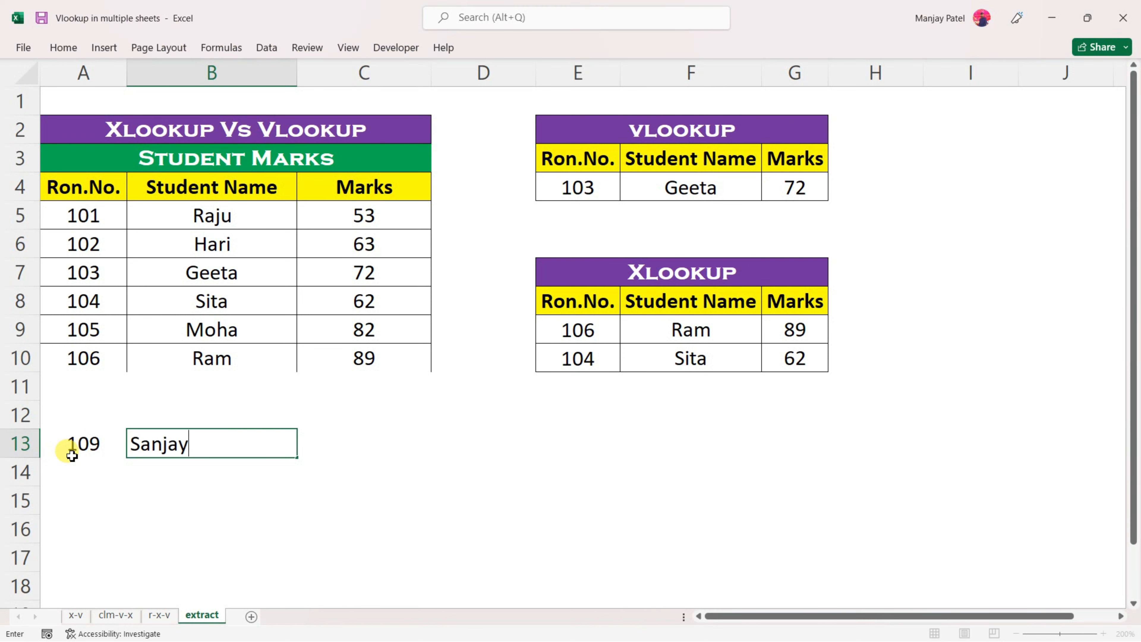
{"action": "key", "text": "Tab"}
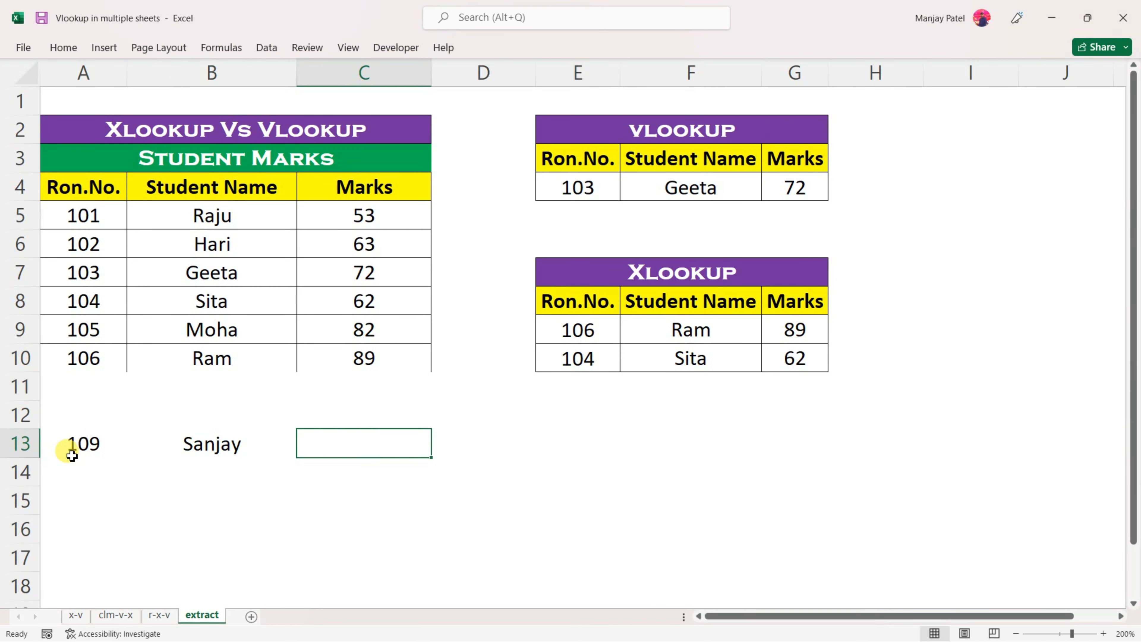
{"action": "type", "text": "90"}
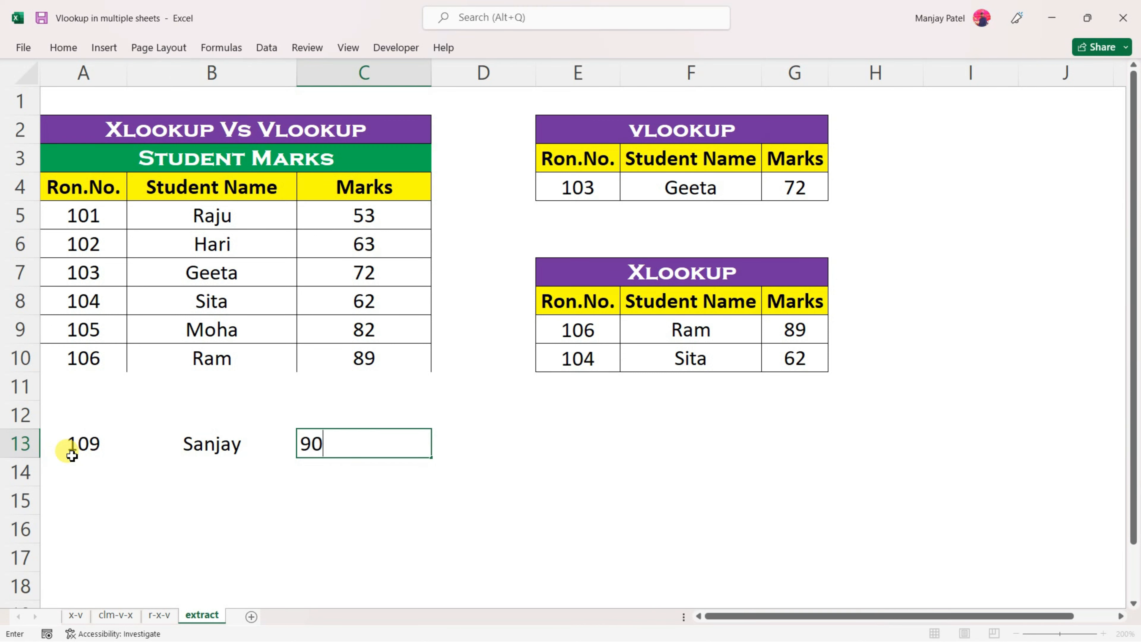
{"action": "key", "text": "BackSpace"}
{"action": "key", "text": "BackSpace"}
{"action": "type", "text": "90"}
{"action": "key", "text": "Return"}
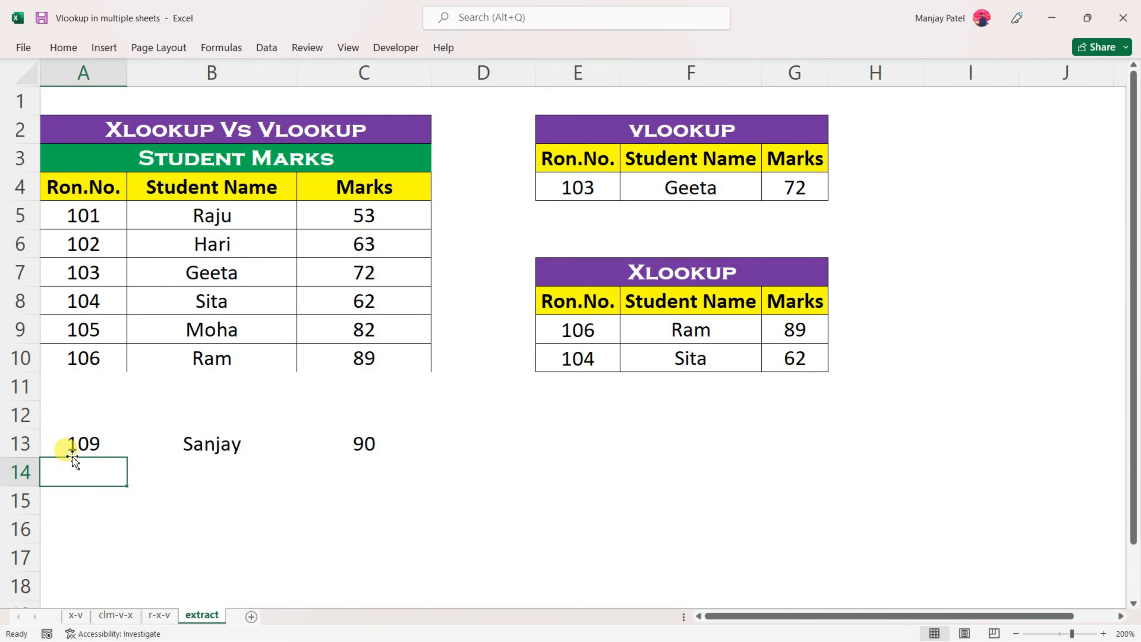
Set the lookup roll number in E10 to 109 to retrieve the new record
{"action": "left_click", "coordinate": [588, 358]}
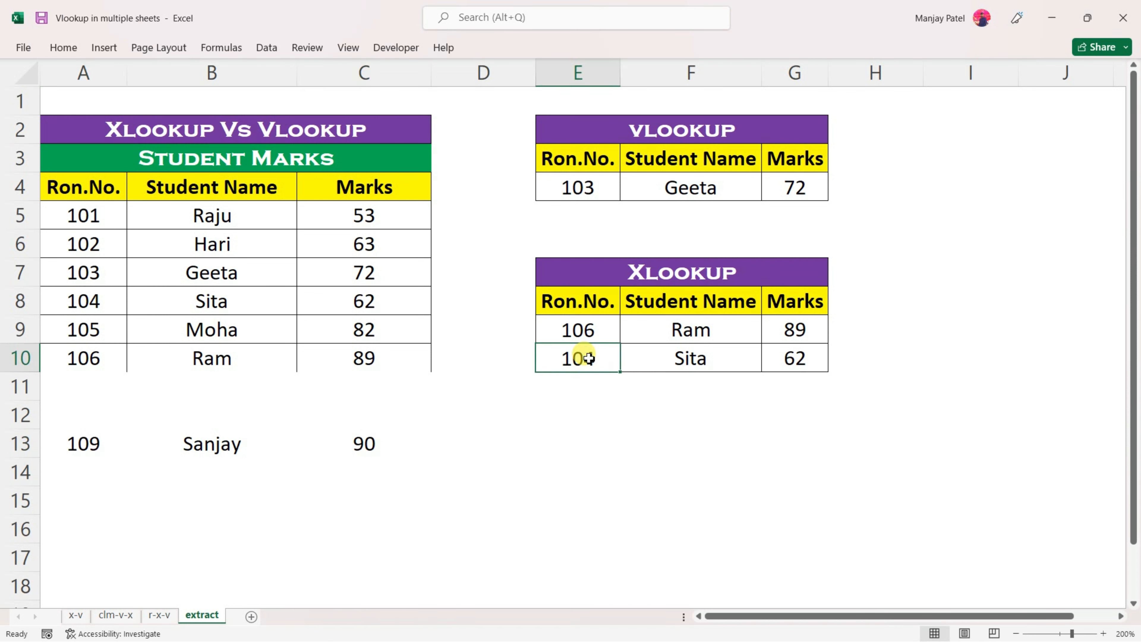
{"action": "type", "text": "109"}
{"action": "key", "text": "Return"}
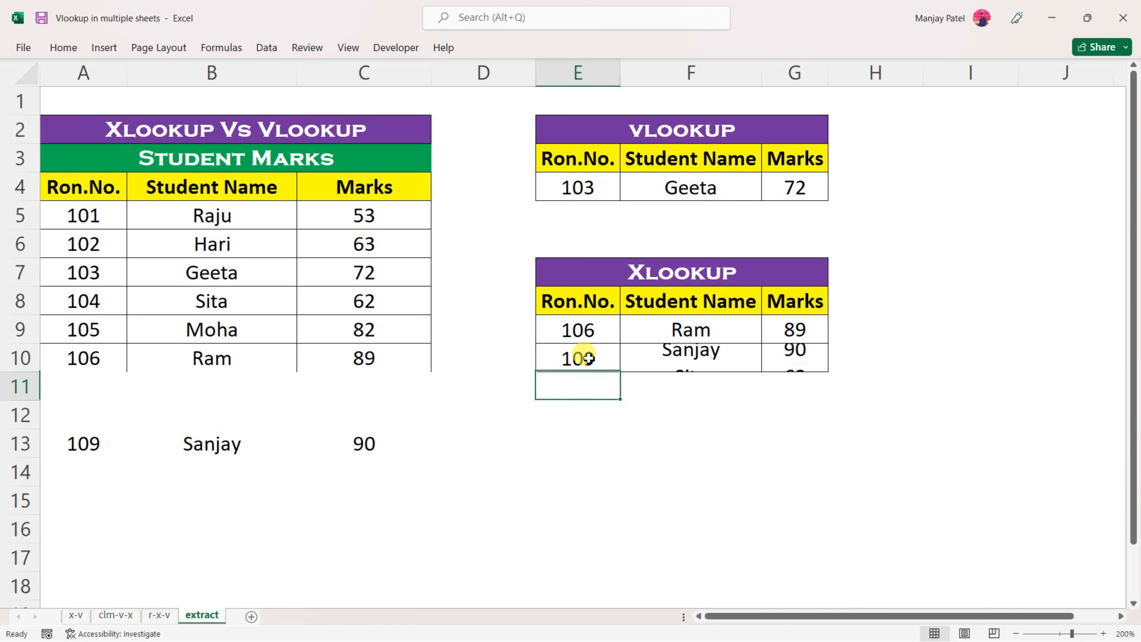